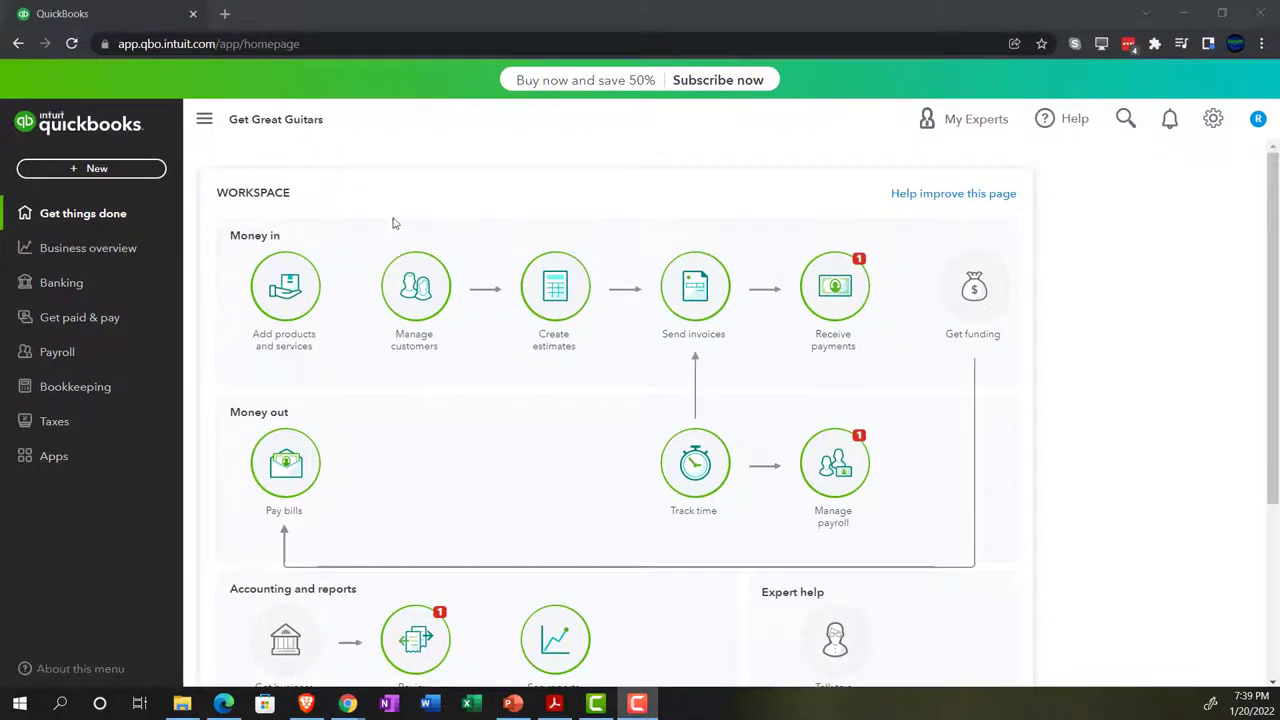
# Zoom the QuickBooks page to 110% and briefly peek at the gear menu and sample company
pyautogui.hotkey('ctrl', '+')
pyautogui.hotkey('ctrl', '+')
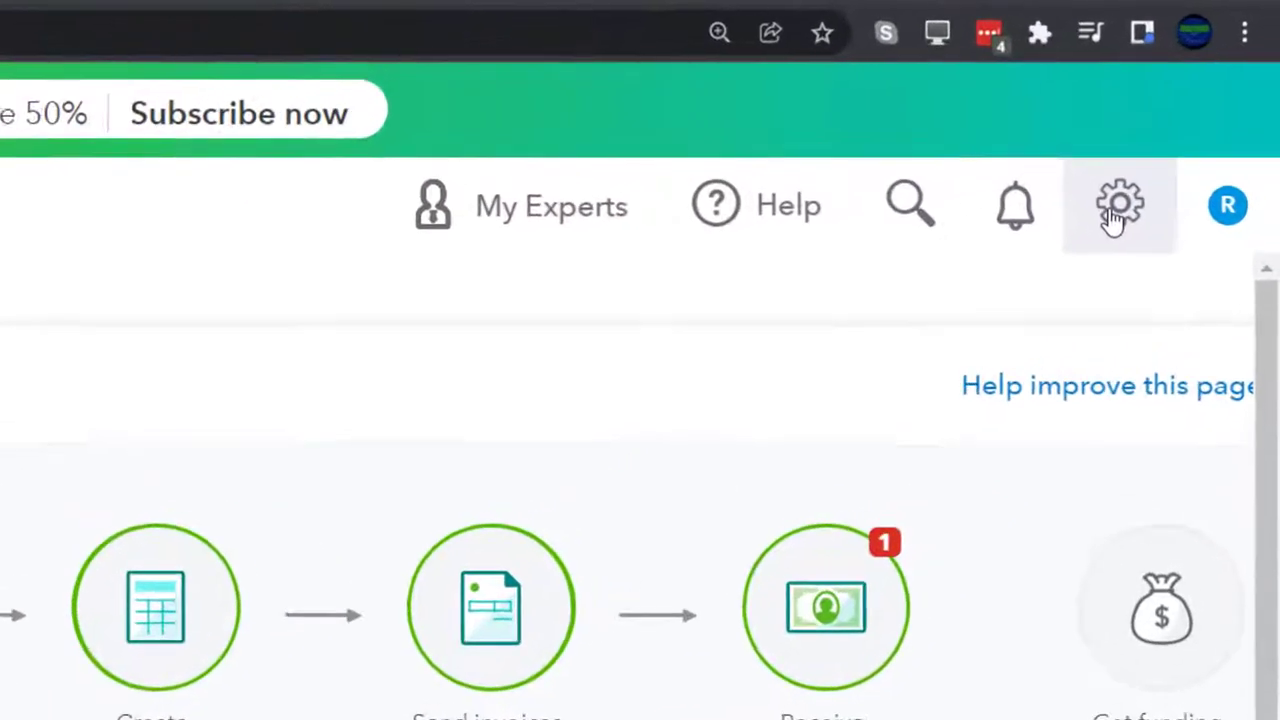
pyautogui.click(1116, 210)
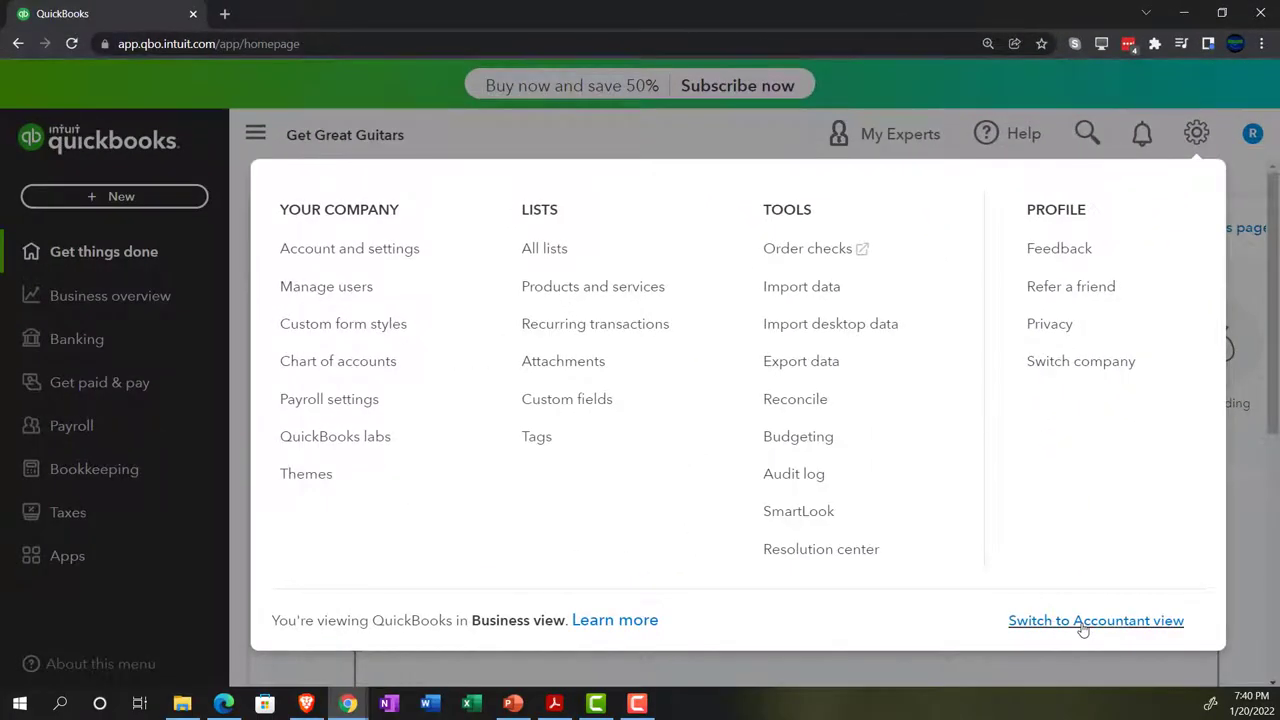
pyautogui.click(1075, 672)
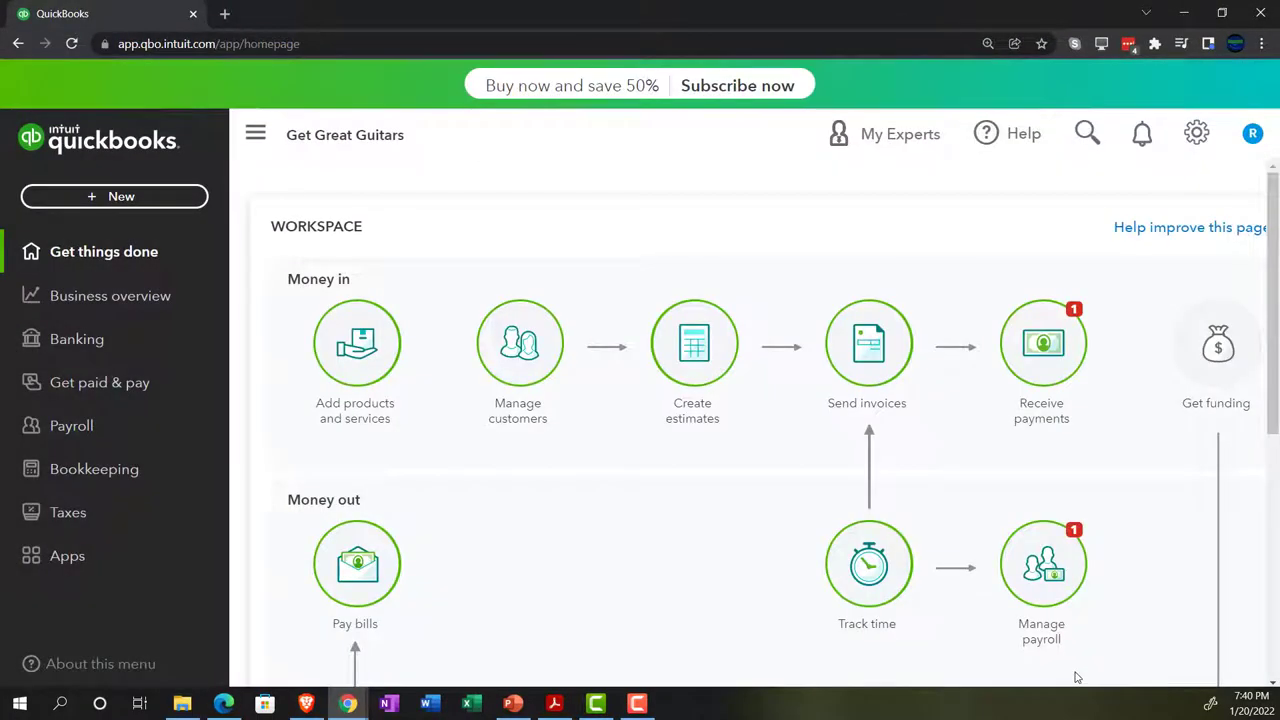
pyautogui.click(224, 704)
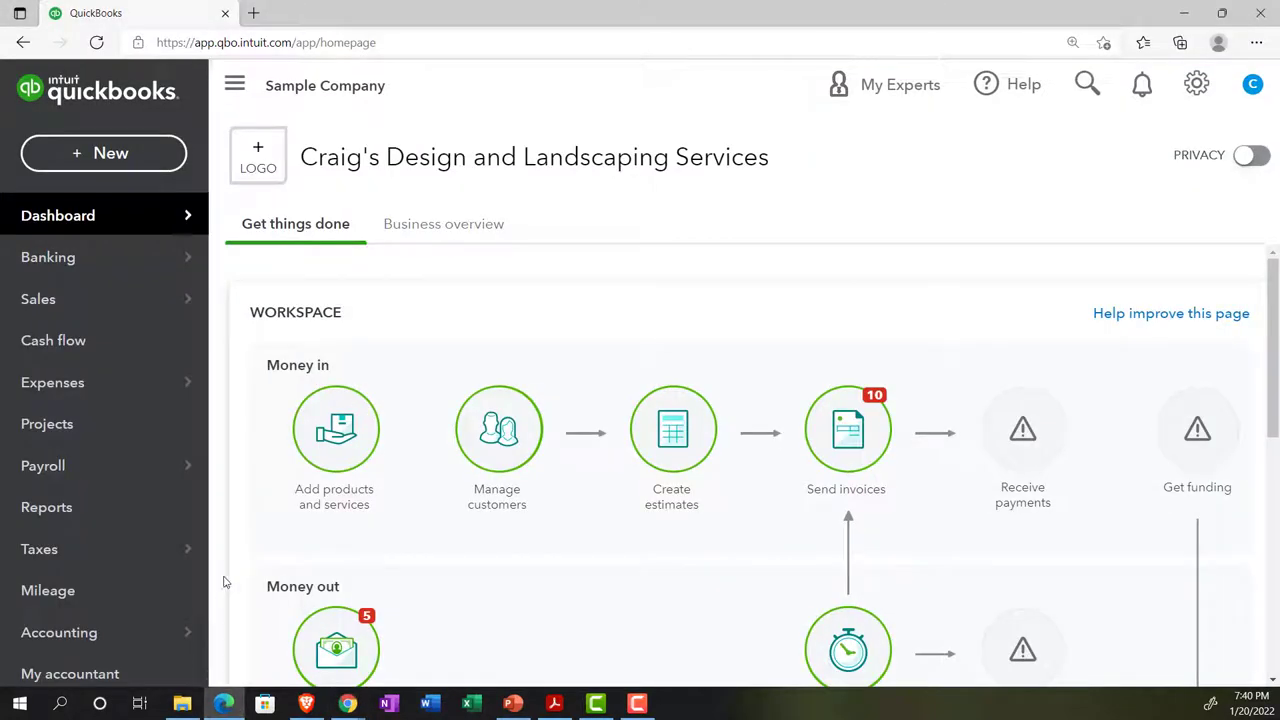
pyautogui.click(224, 704)
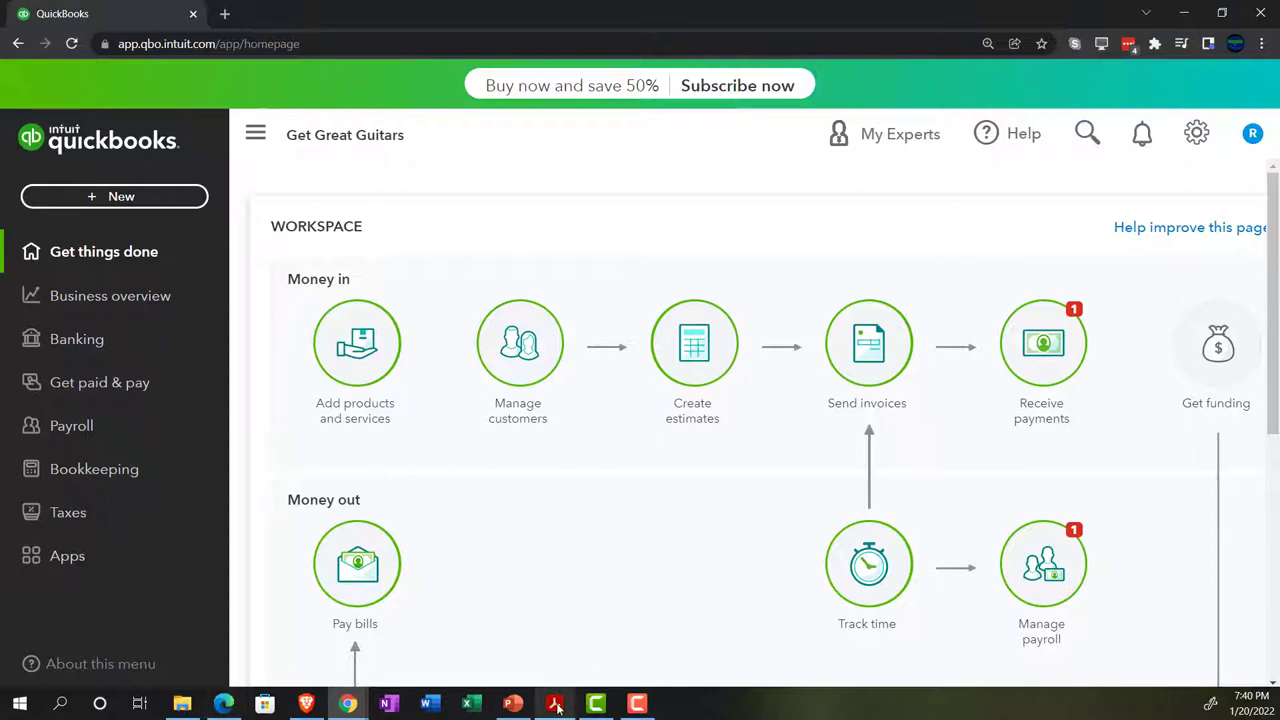
pyautogui.moveTo(557, 707)
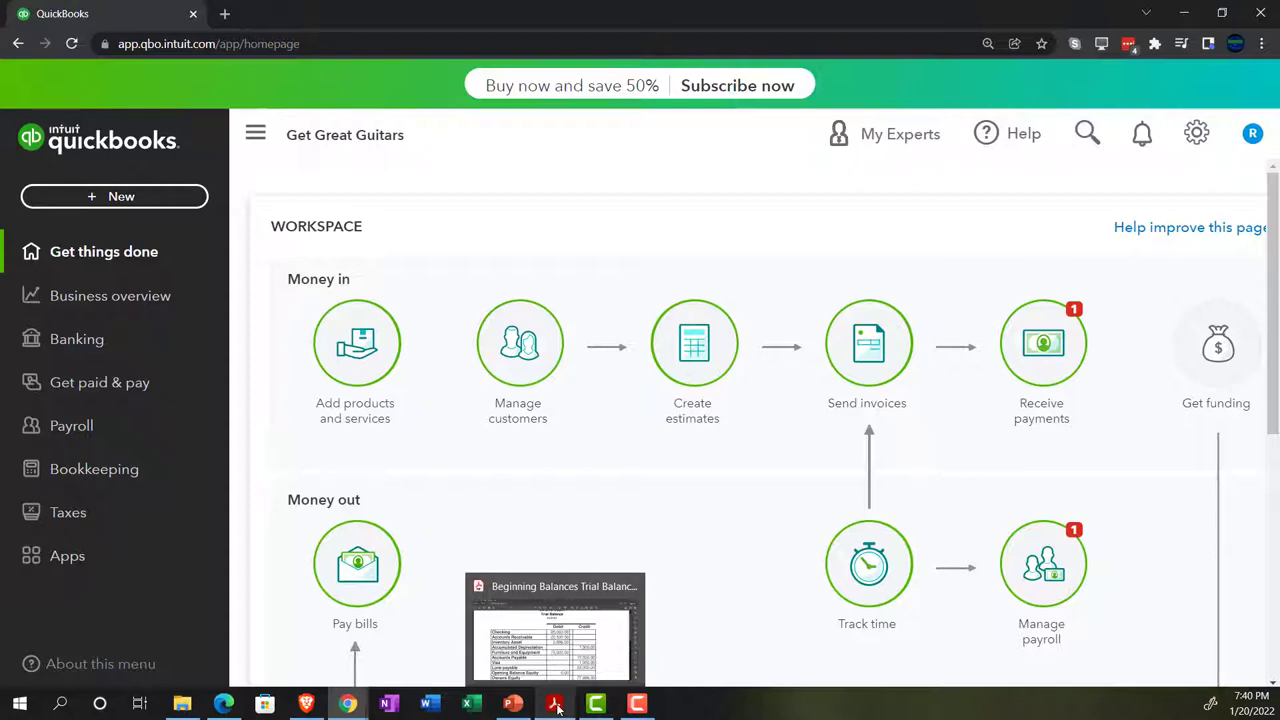
pyautogui.click(118, 197)
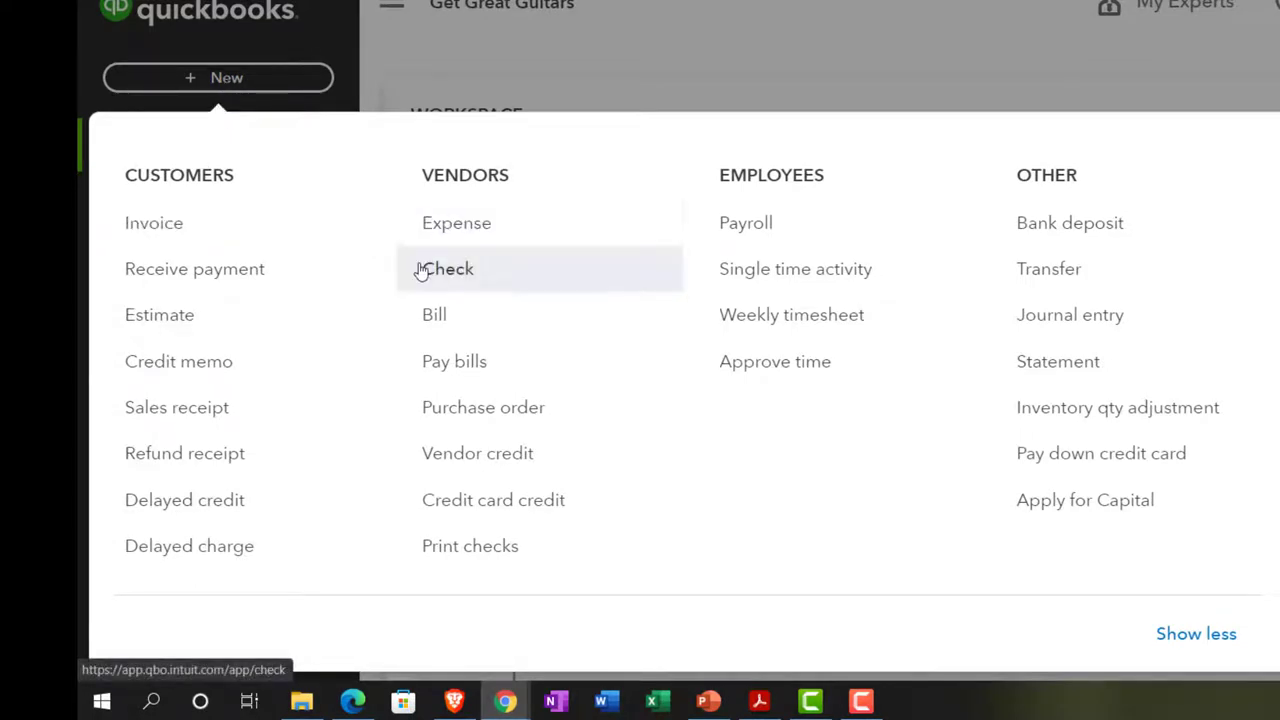
pyautogui.click(678, 63)
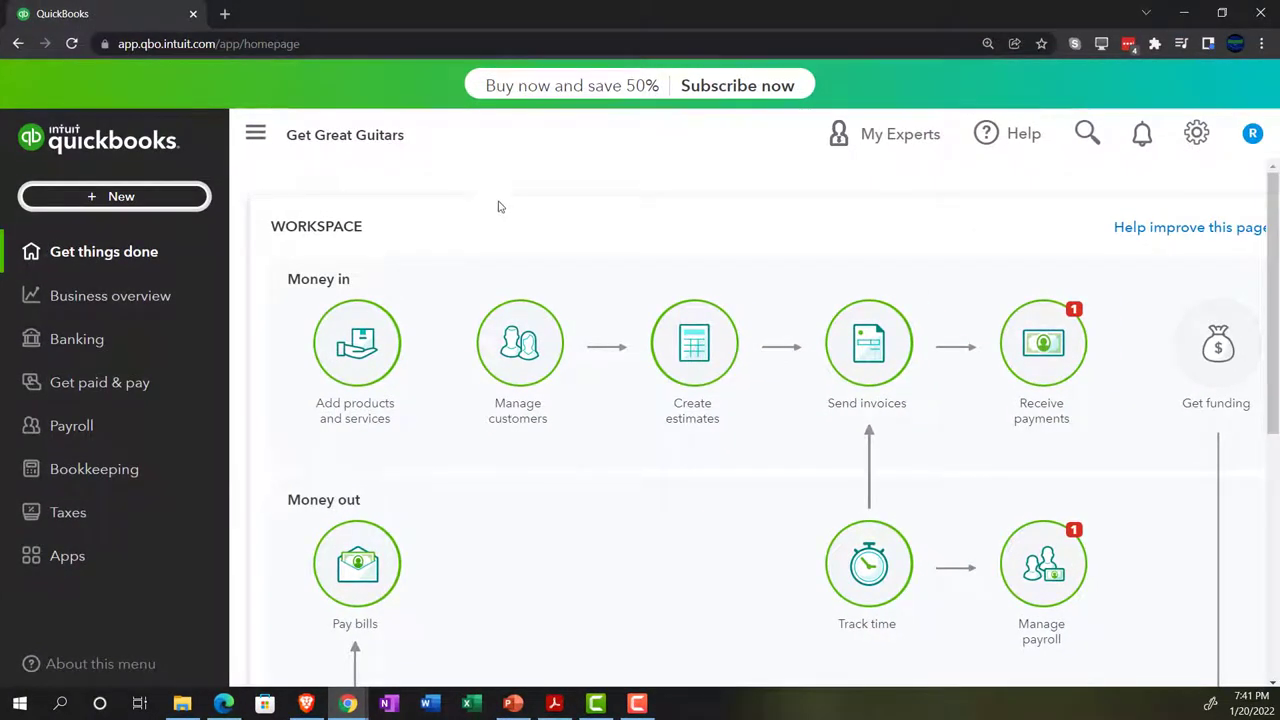
# Bring up the Beginning Balances Trial Balance PDF in Acrobat Reader to review the balances
pyautogui.click(554, 704)
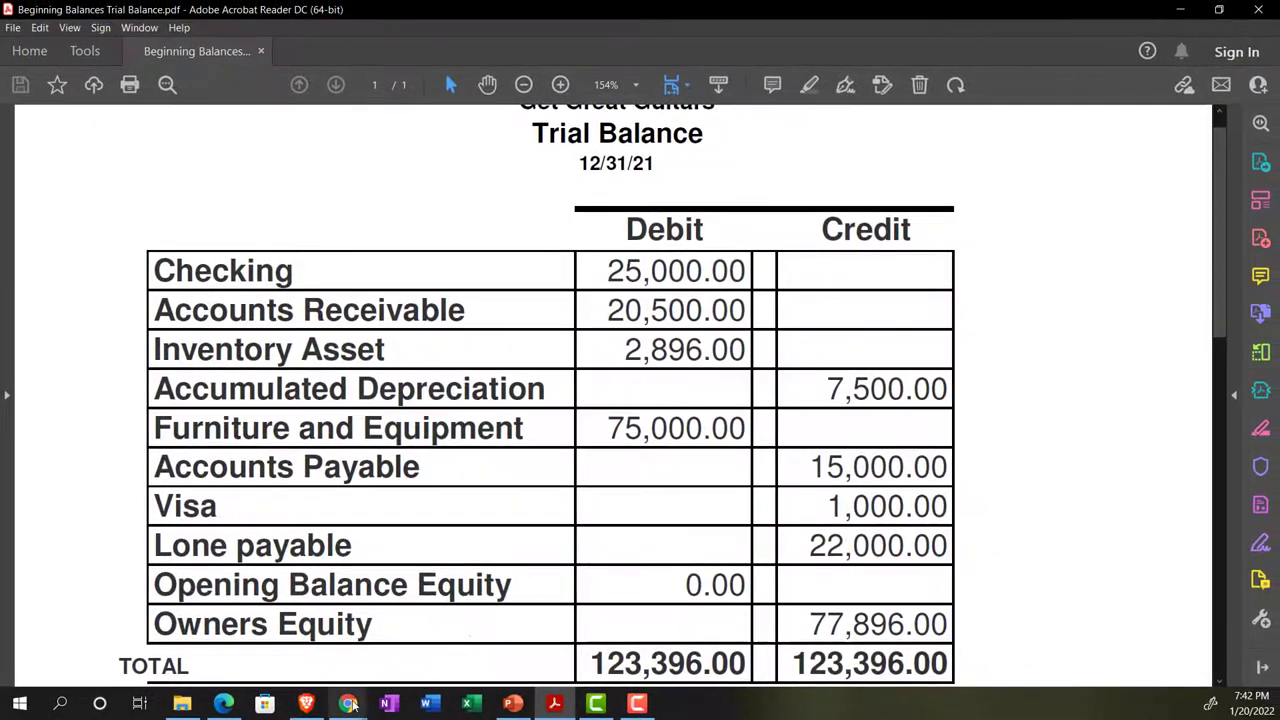
# Return to the Get Great Guitars homepage and glance at the + New transaction list
pyautogui.moveTo(348, 704)
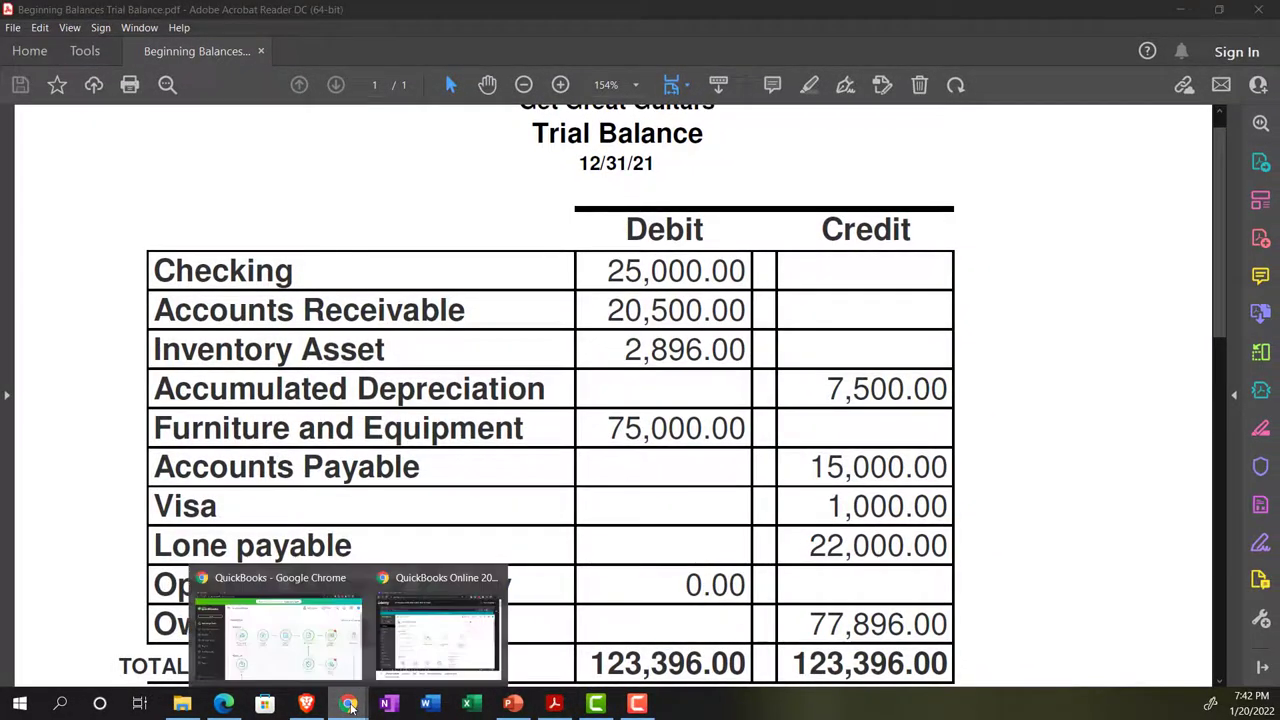
pyautogui.click(340, 650)
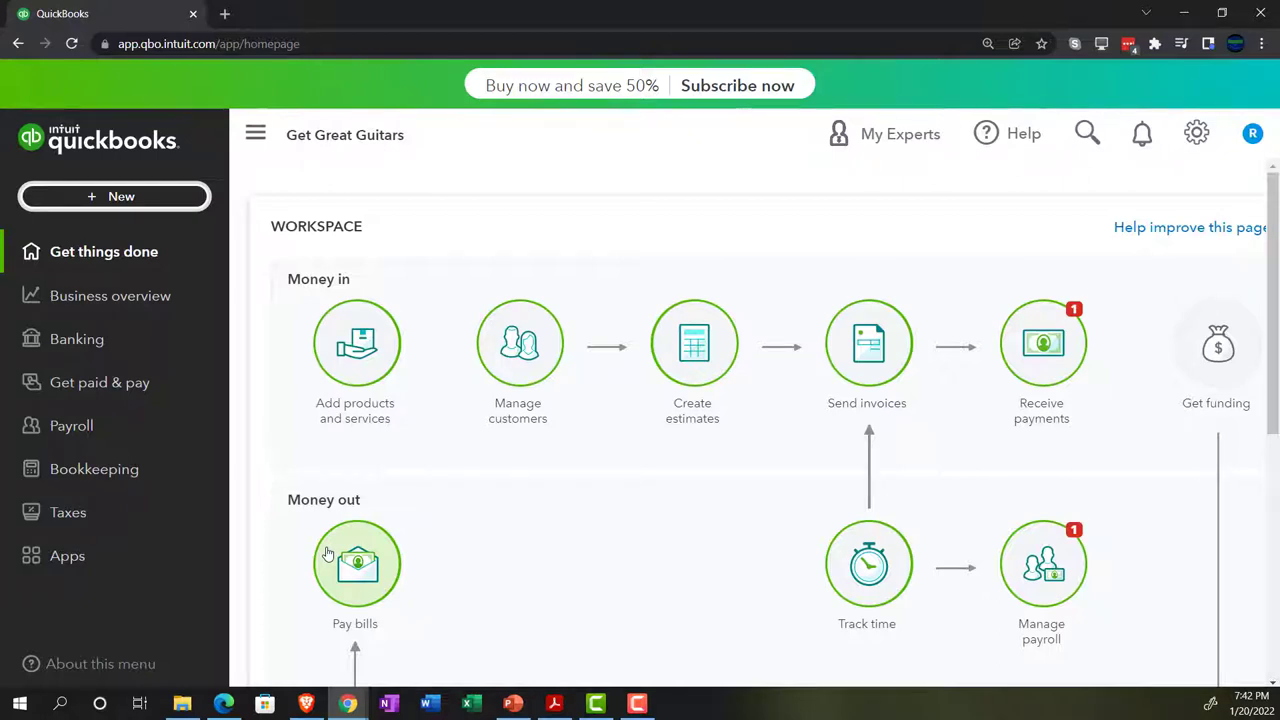
pyautogui.click(121, 197)
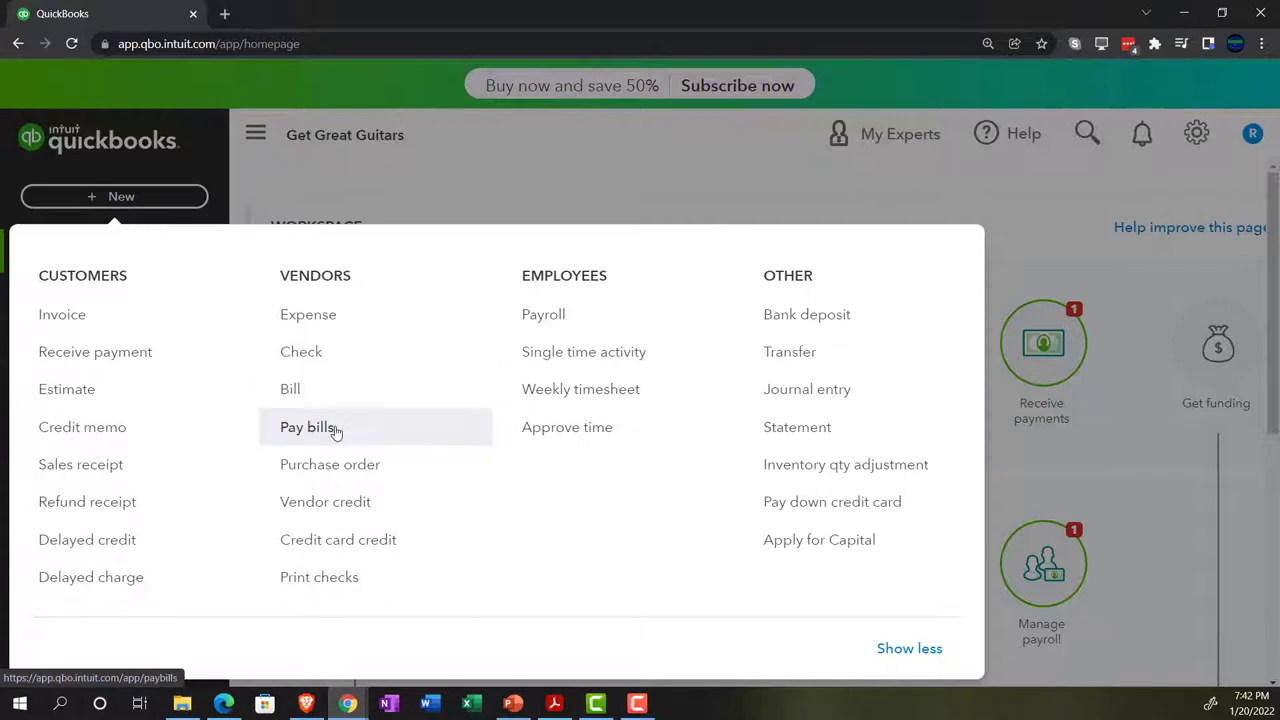
pyautogui.click(333, 153)
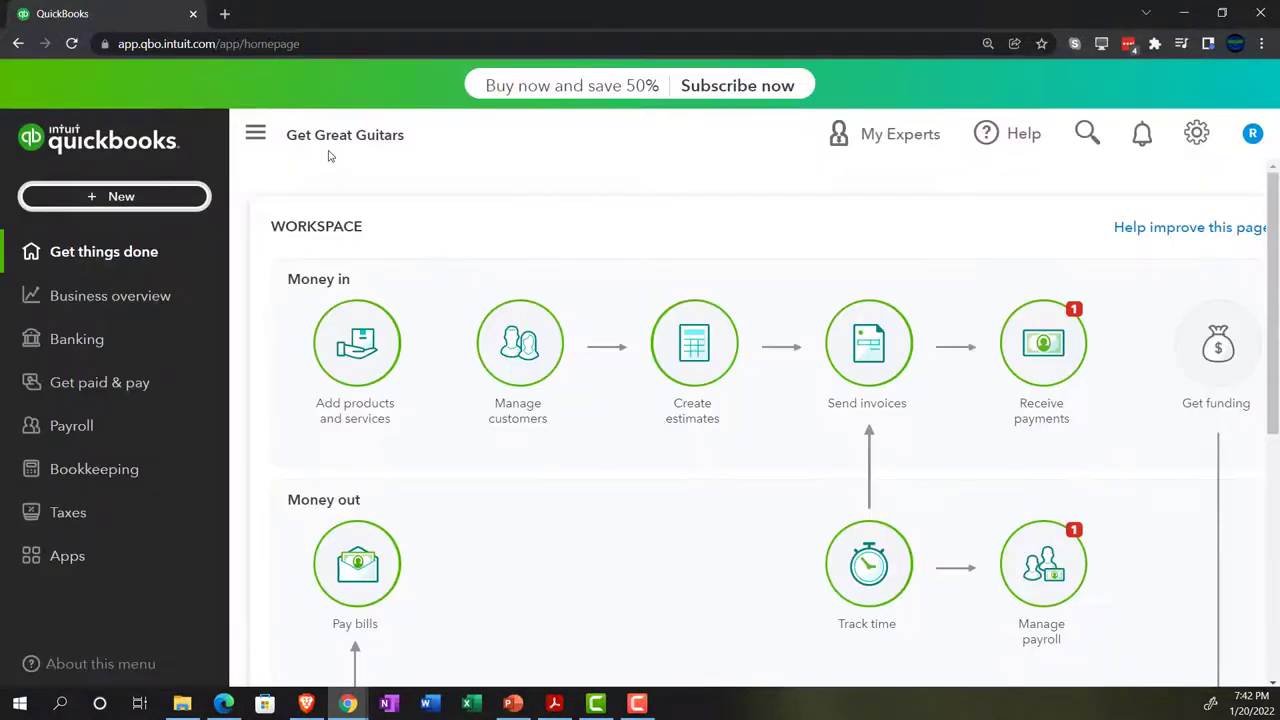
# Open the Get Great Guitars chart of accounts, comparing against the sample company's Accounting area
pyautogui.click(100, 479)
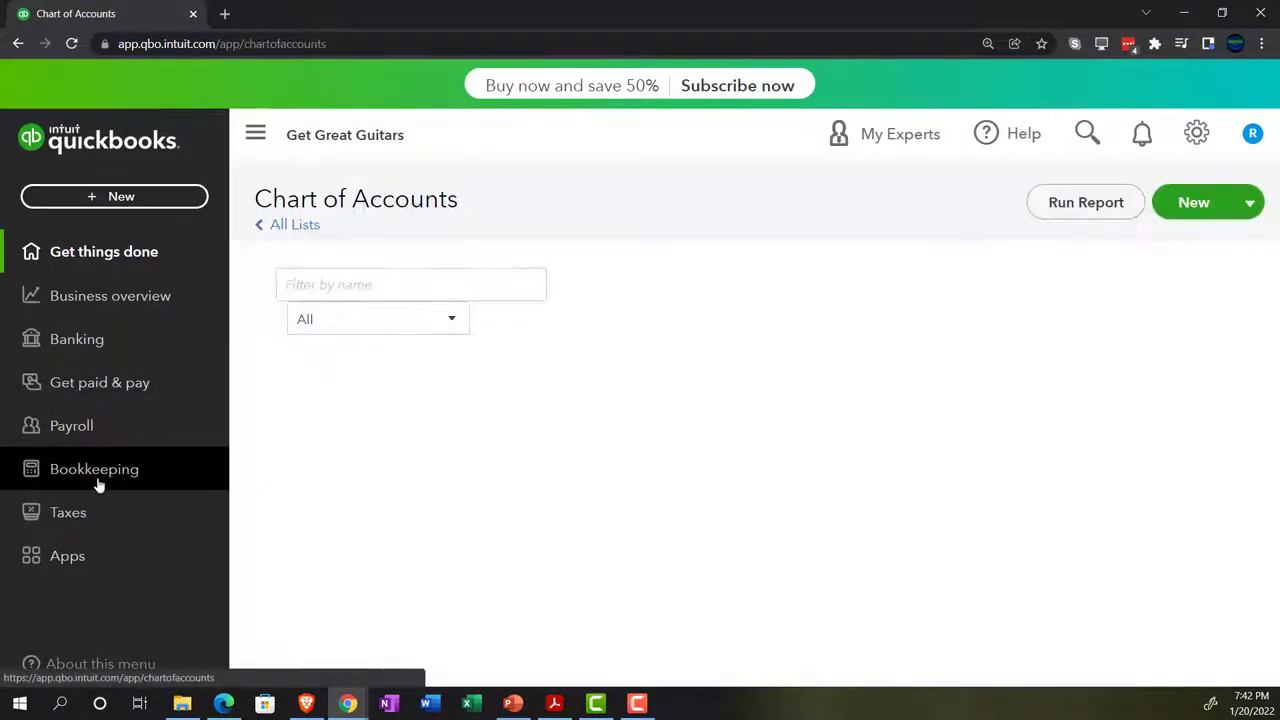
pyautogui.click(222, 704)
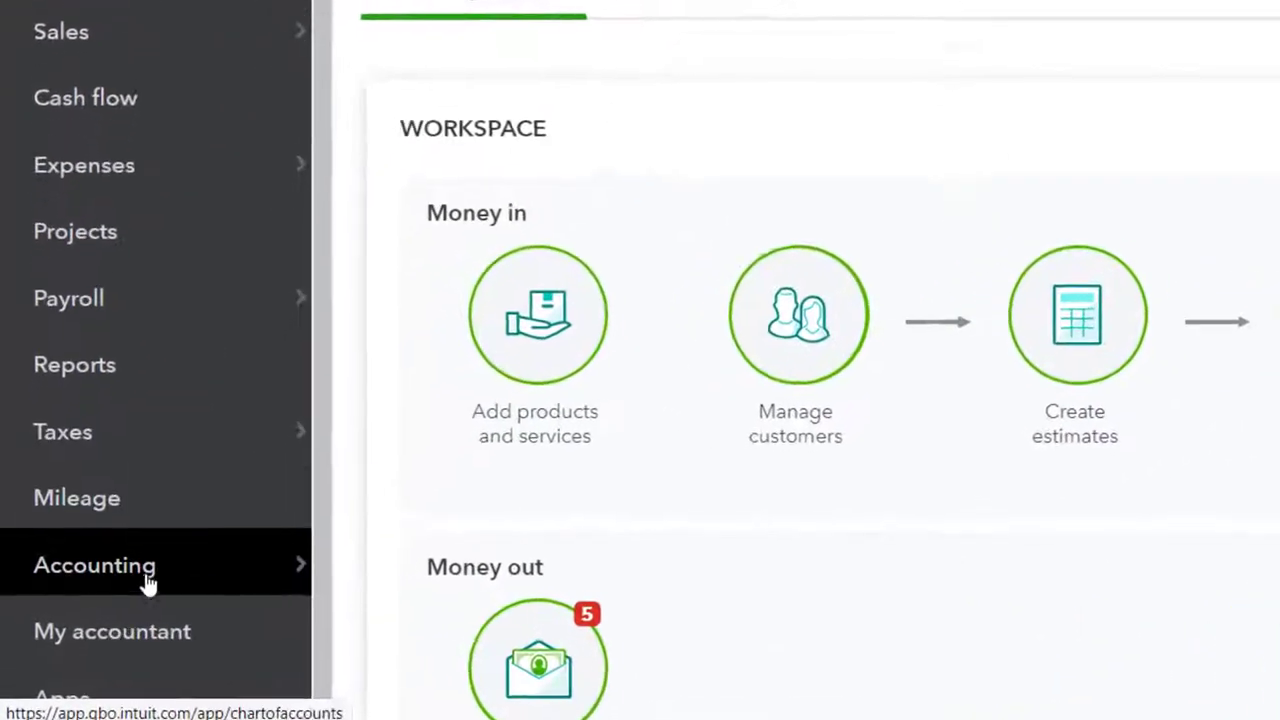
pyautogui.click(148, 583)
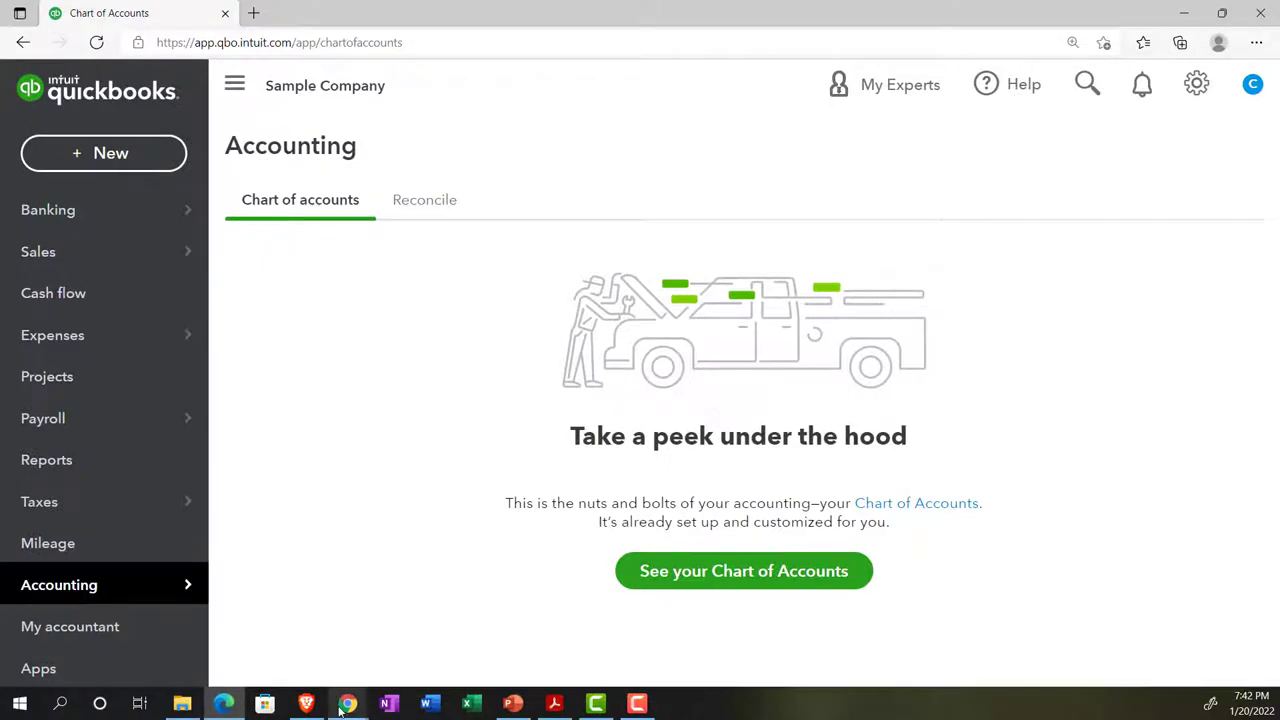
pyautogui.moveTo(342, 705)
pyautogui.click(285, 625)
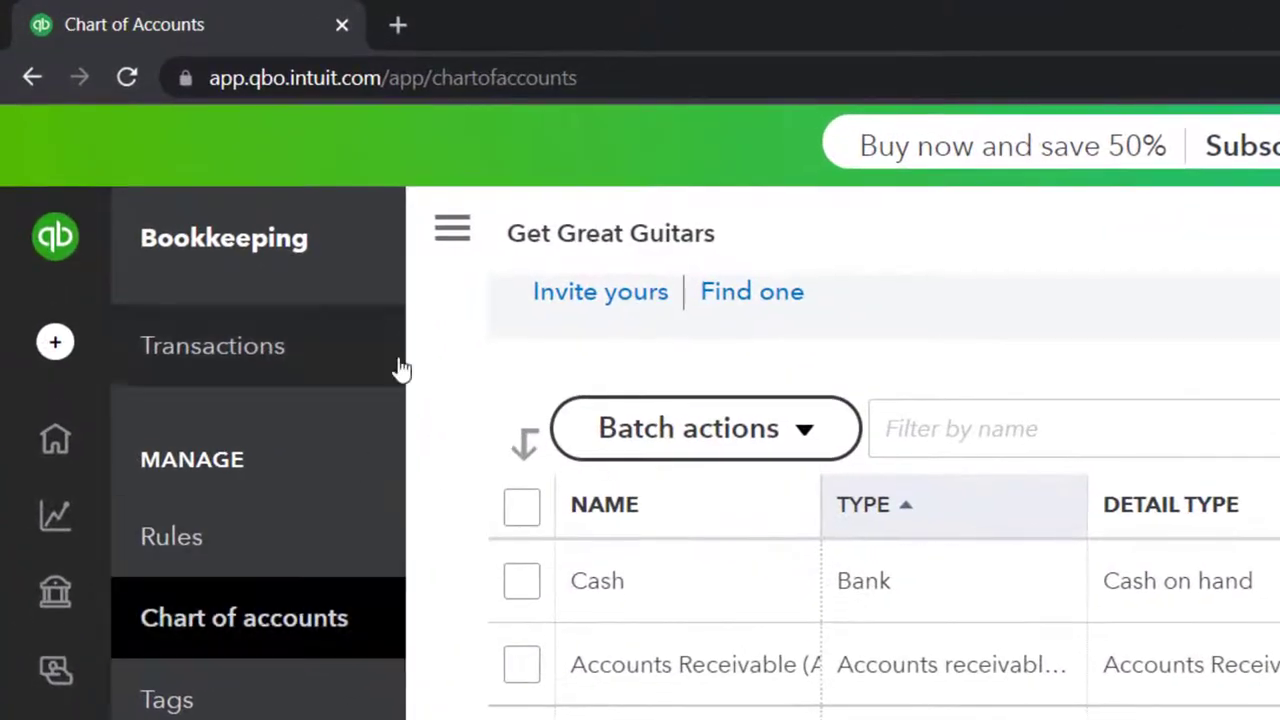
# View the empty Accounts Payable (A/P) register with its $0.00 ending balance
pyautogui.click(291, 148)
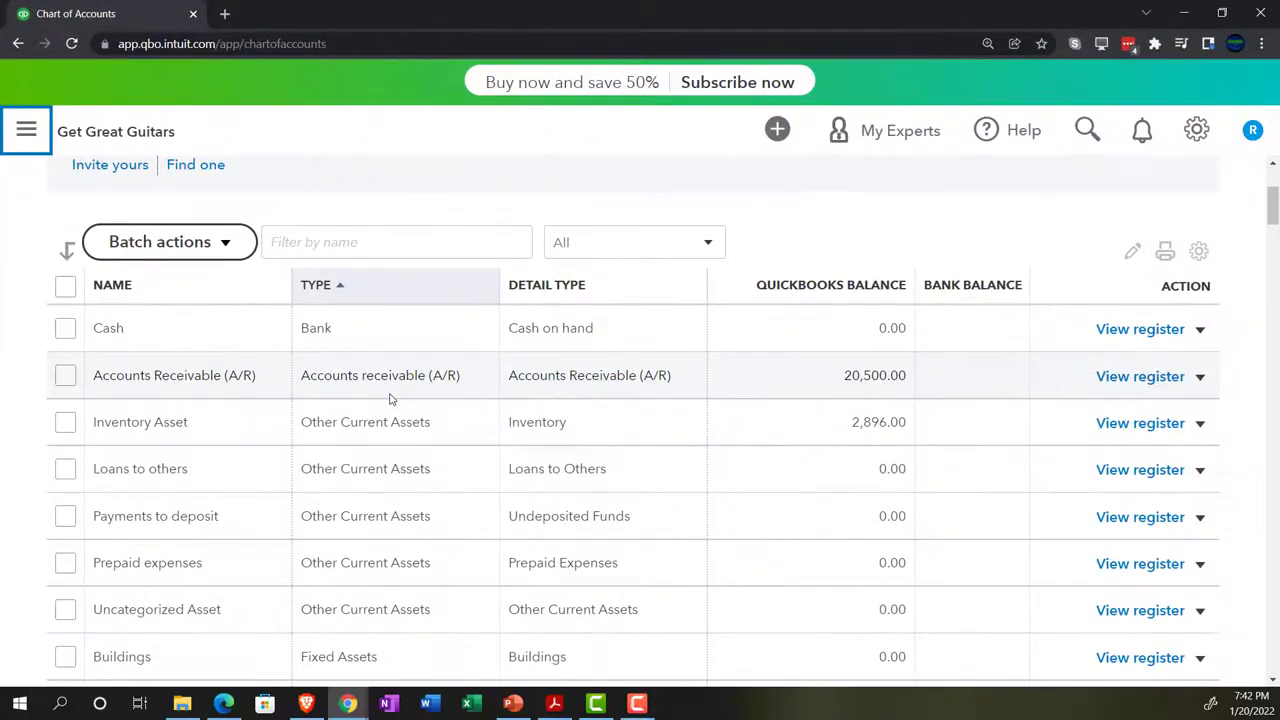
pyautogui.scroll(-1, 563, 568)
pyautogui.scroll(-3, 553, 447)
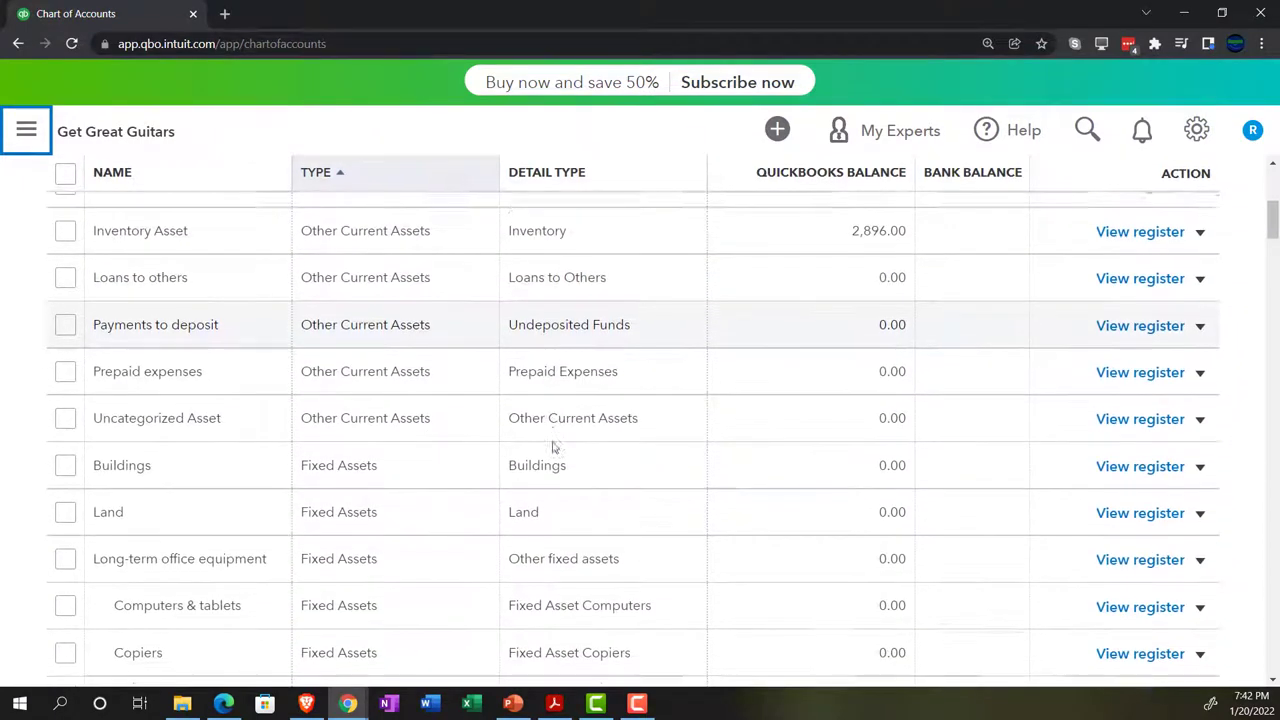
pyautogui.scroll(-3, 553, 447)
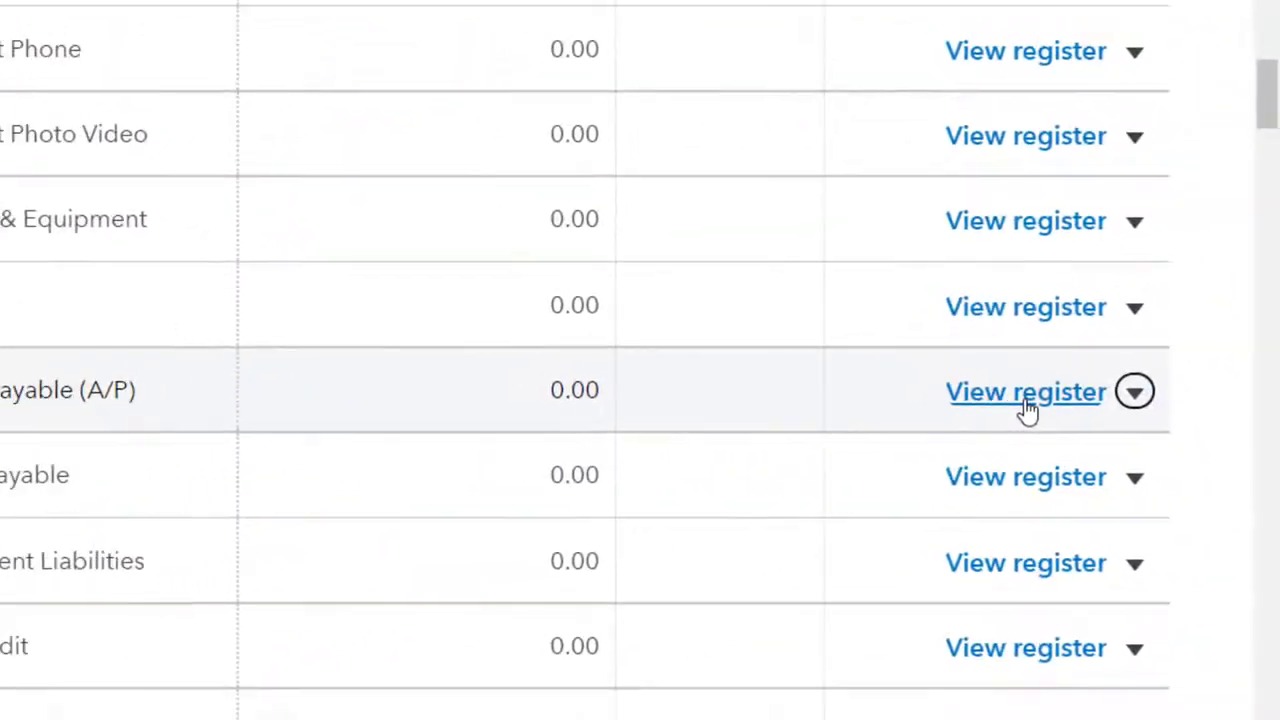
pyautogui.click(1027, 402)
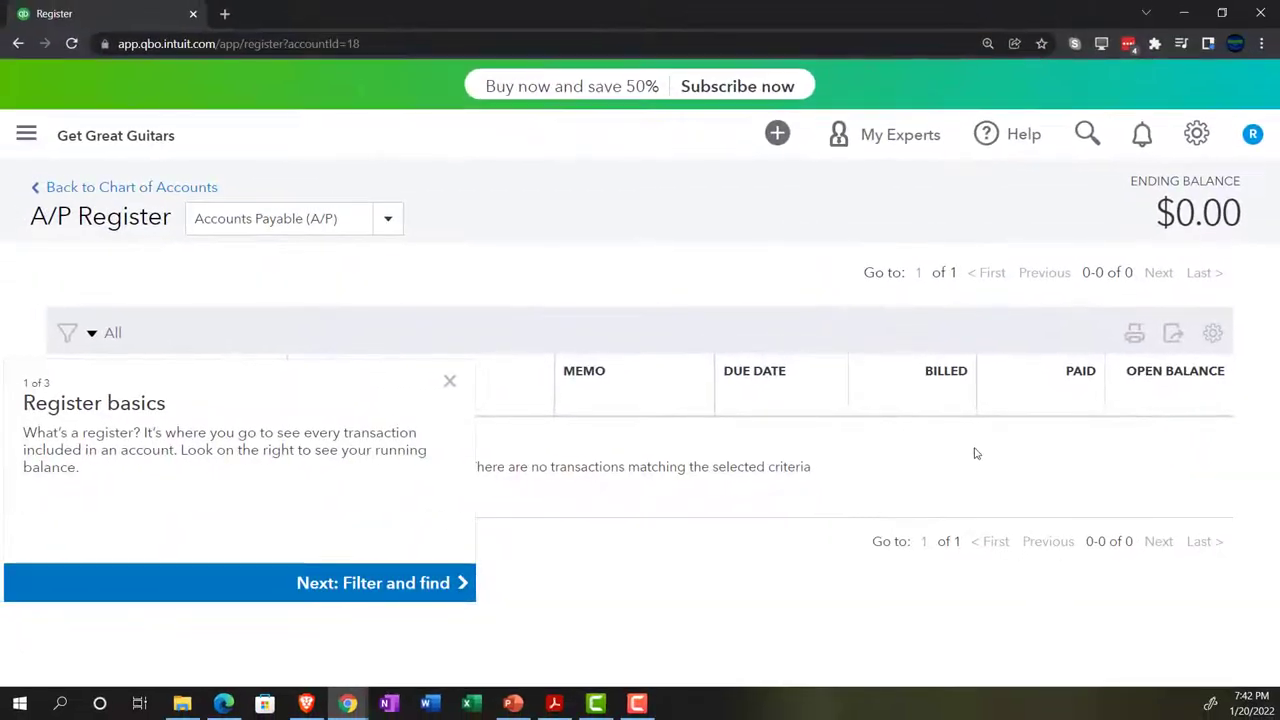
pyautogui.click(450, 381)
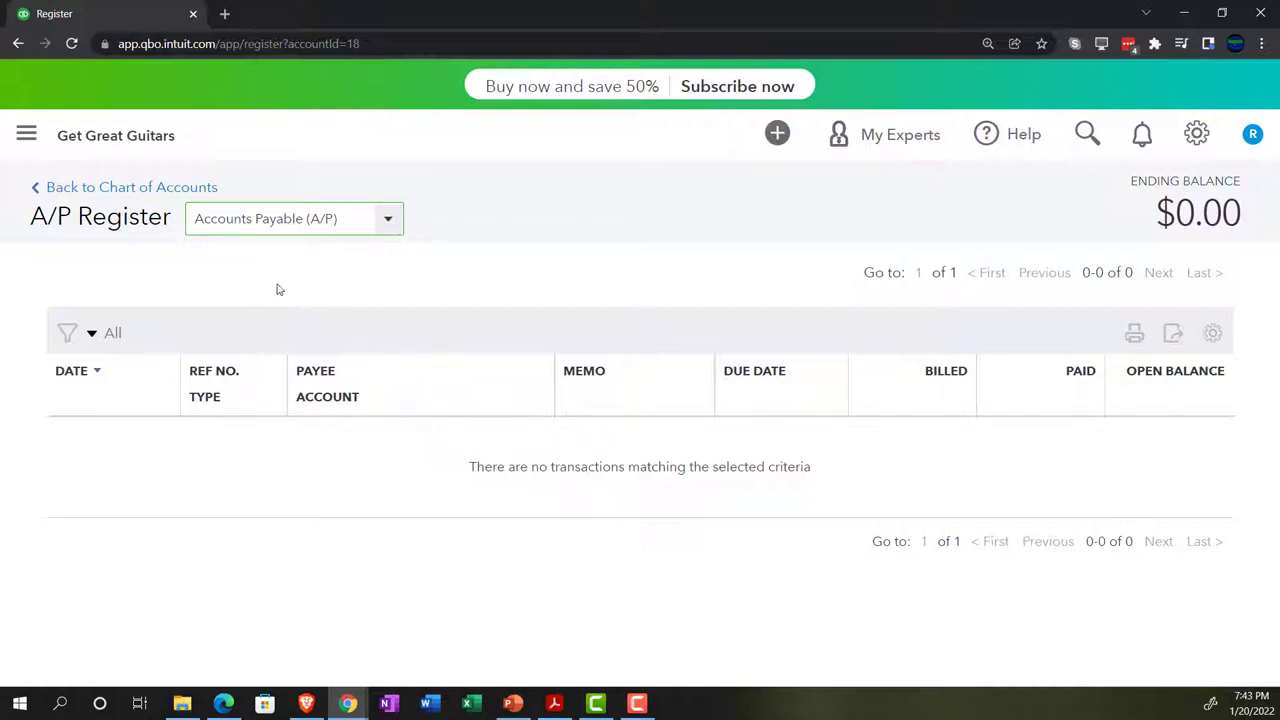
pyautogui.click(26, 138)
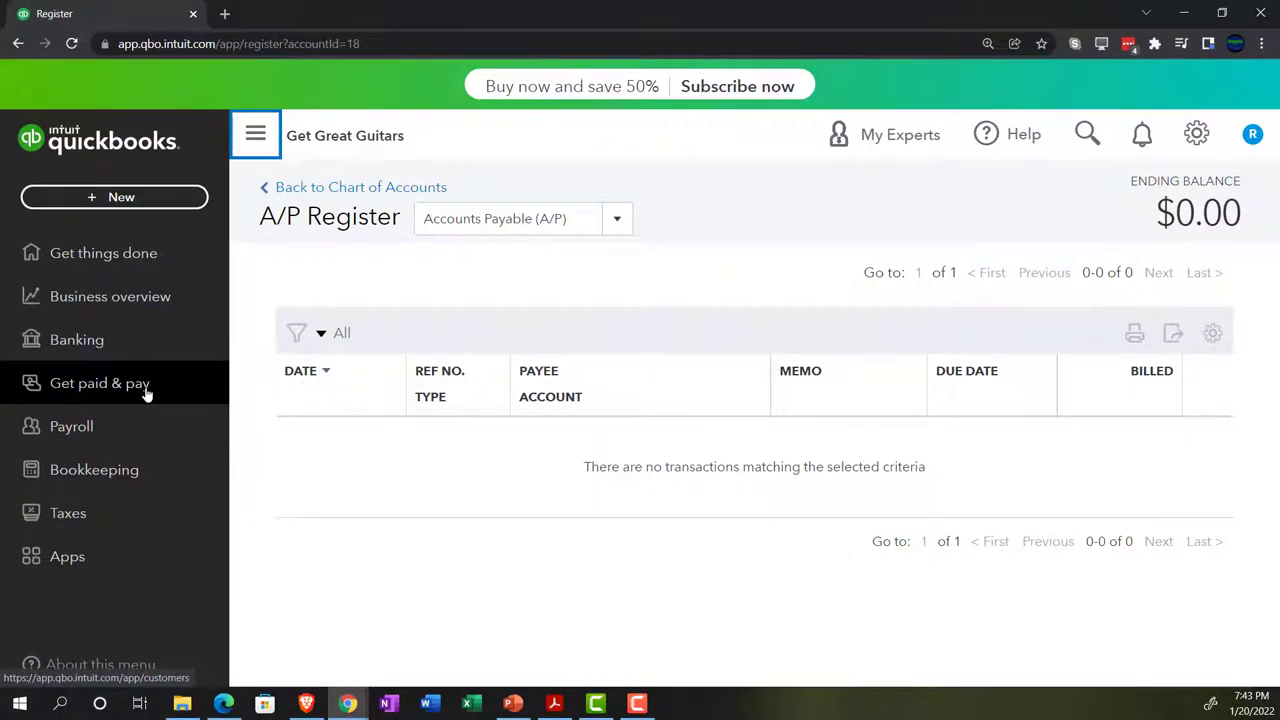
# Open the Get Great Guitars vendor list, comparing with the sample company's vendors
pyautogui.click(147, 395)
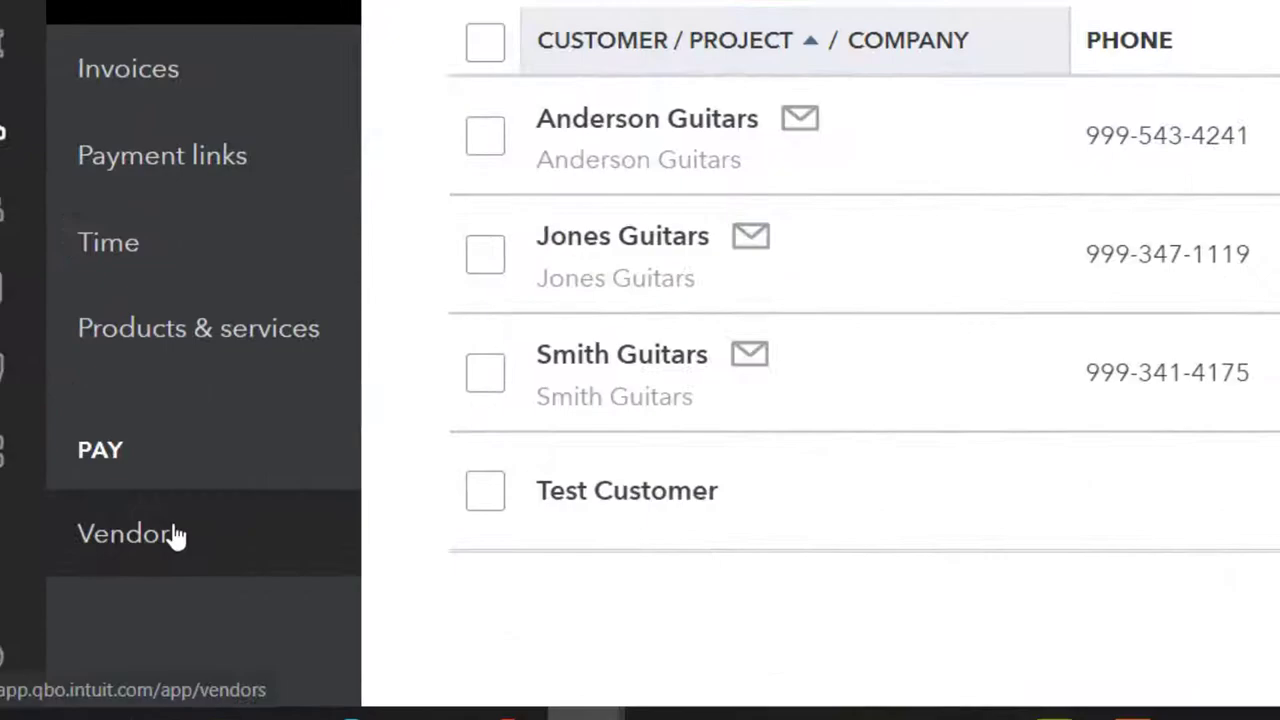
pyautogui.click(130, 596)
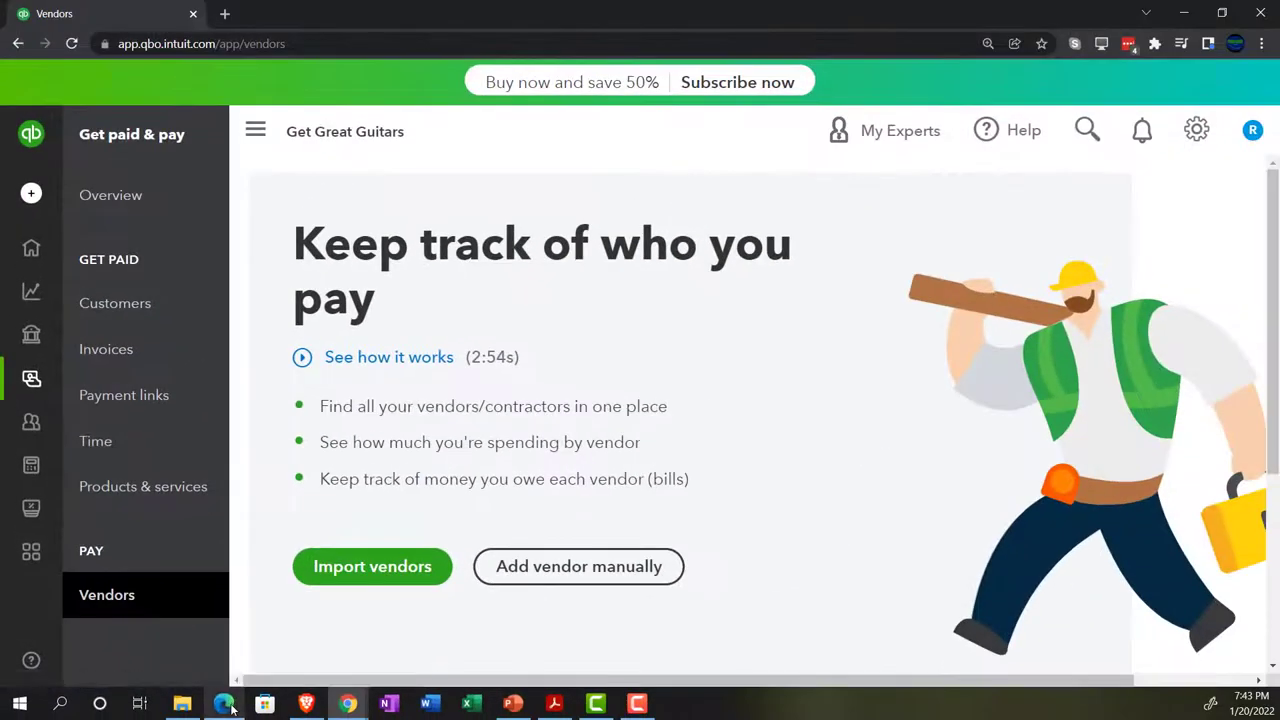
pyautogui.click(224, 704)
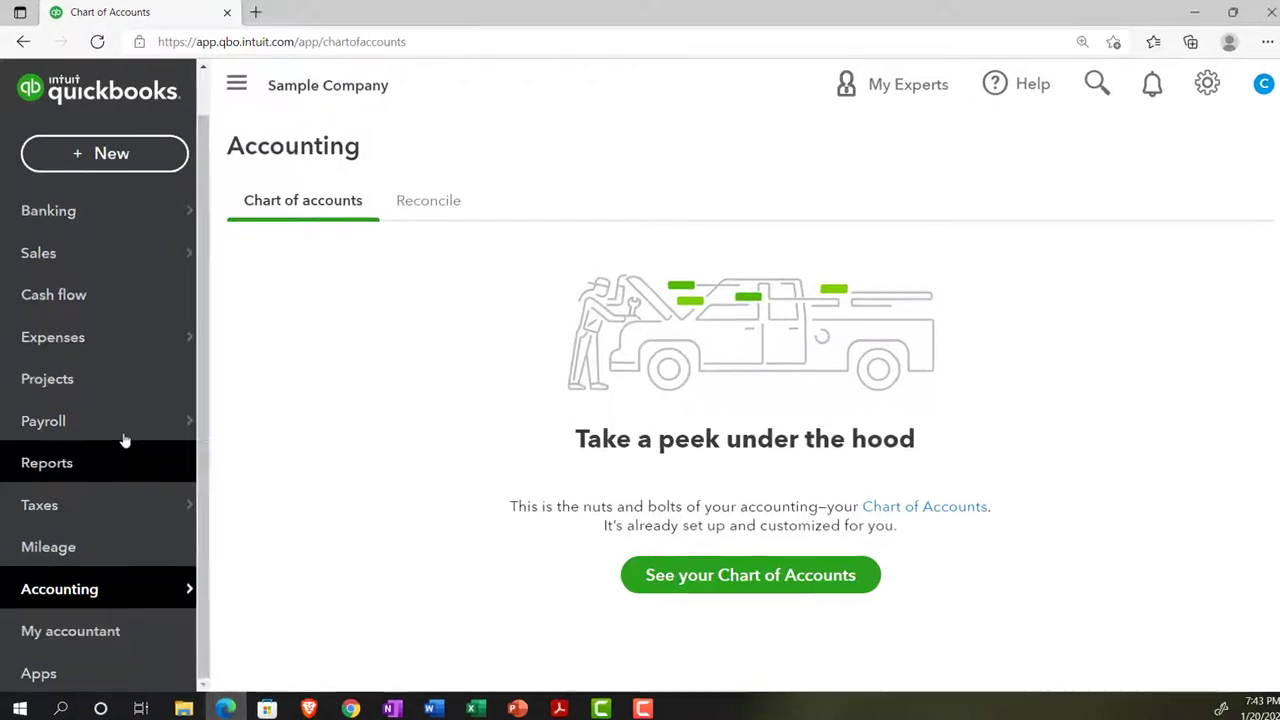
pyautogui.click(62, 340)
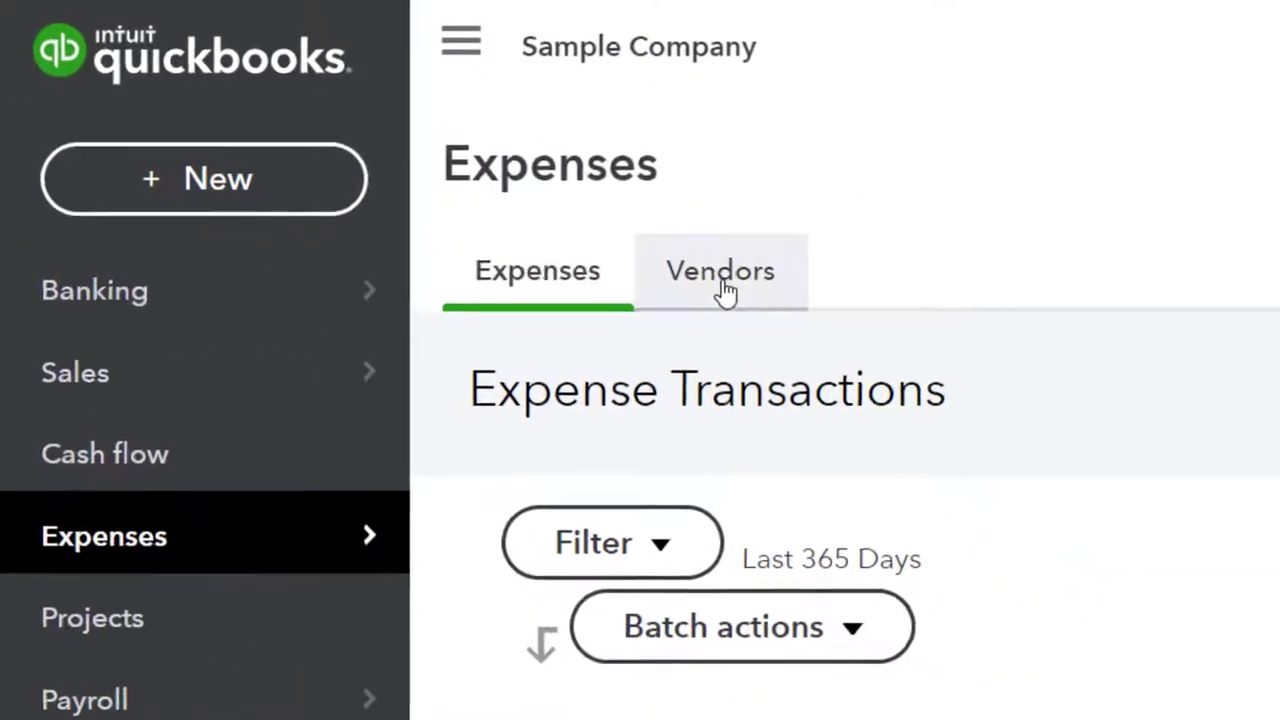
pyautogui.click(737, 293)
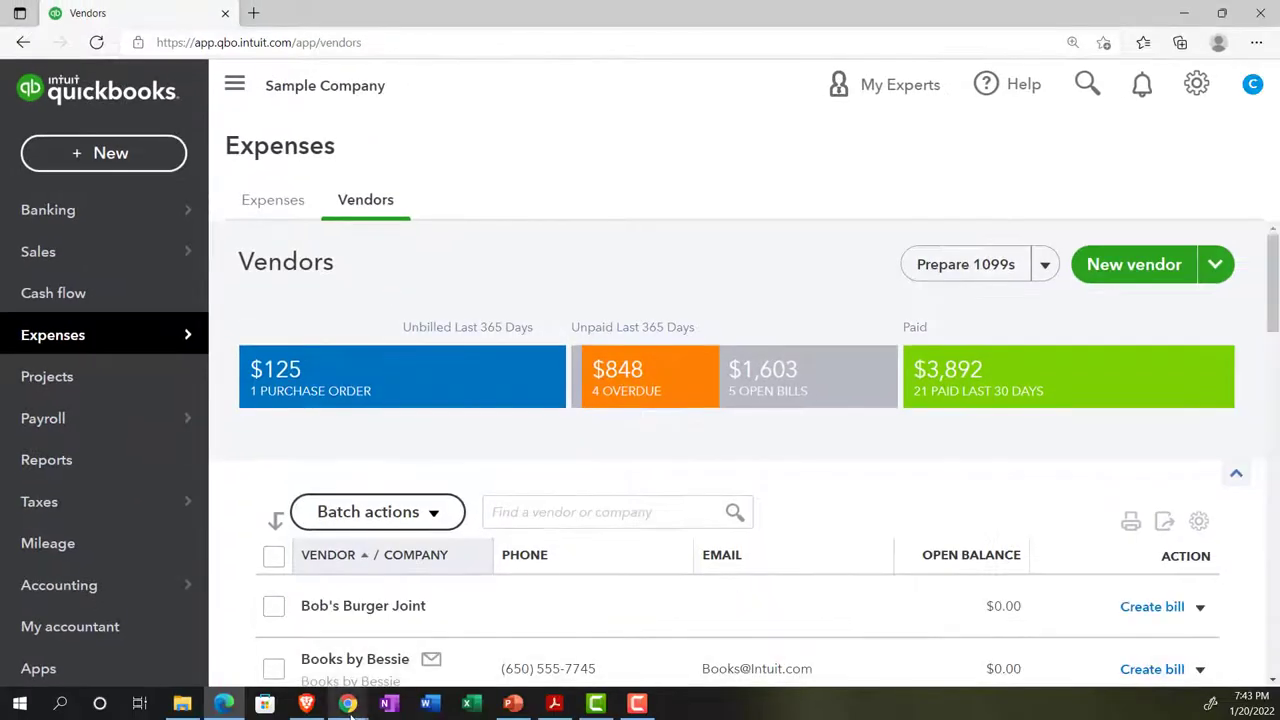
pyautogui.moveTo(347, 703)
pyautogui.click(293, 643)
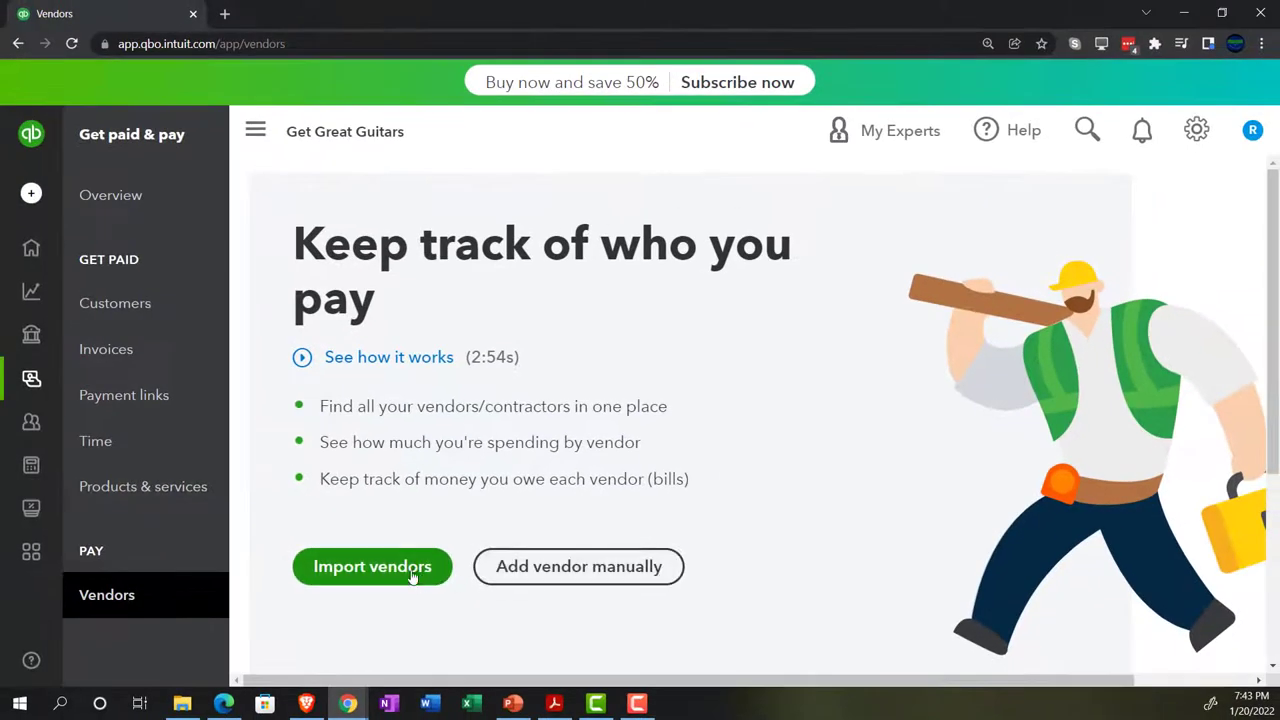
# Back out of vendor import and start adding a new vendor manually
pyautogui.click(264, 574)
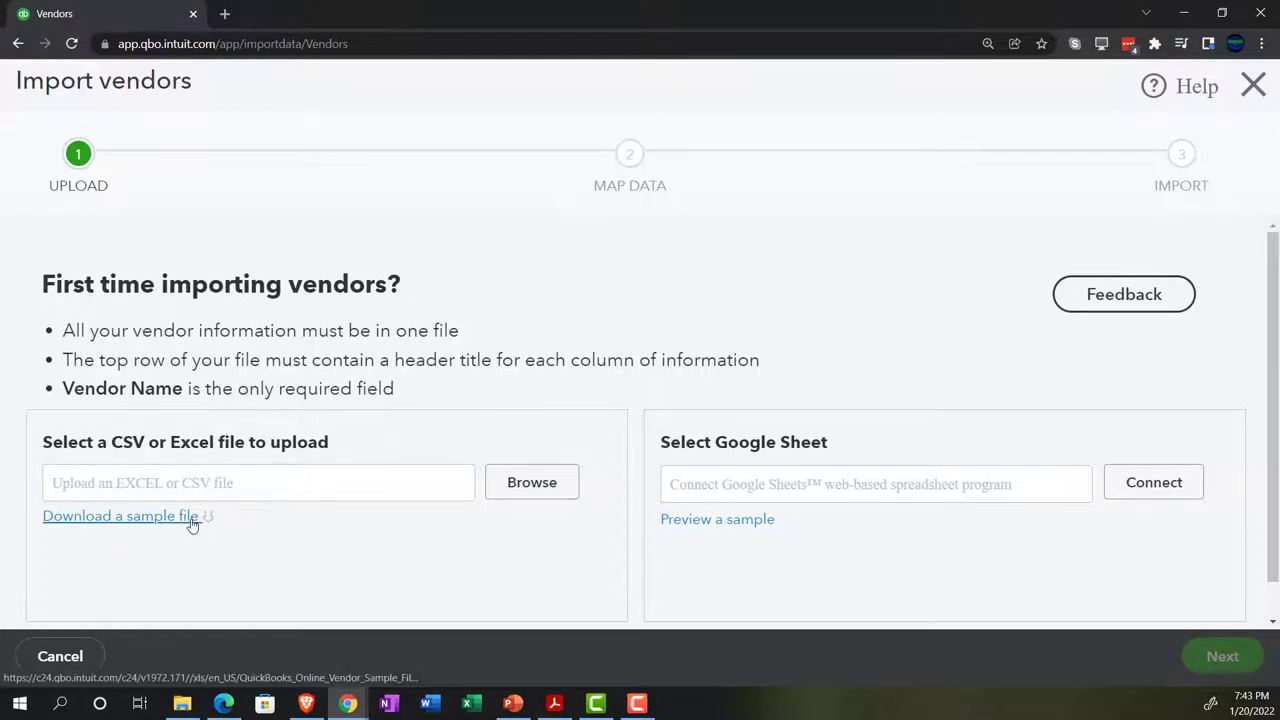
pyautogui.click(1253, 86)
pyautogui.click(612, 574)
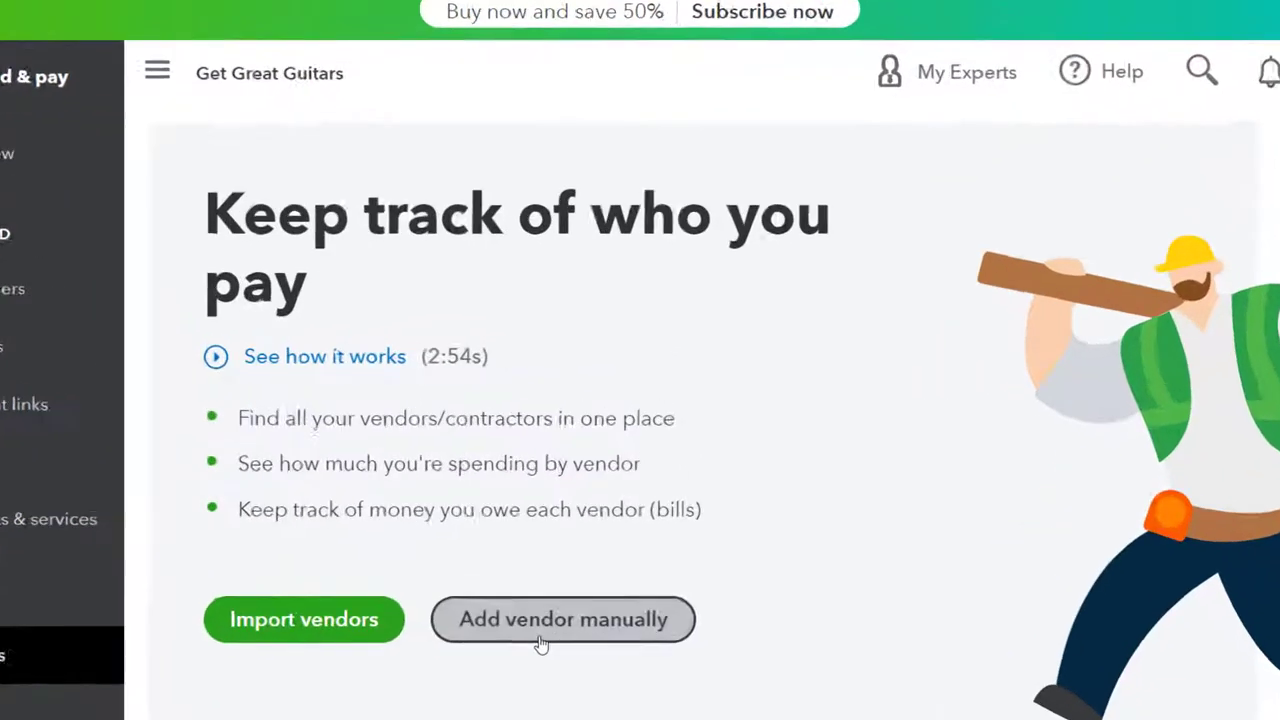
pyautogui.click(561, 584)
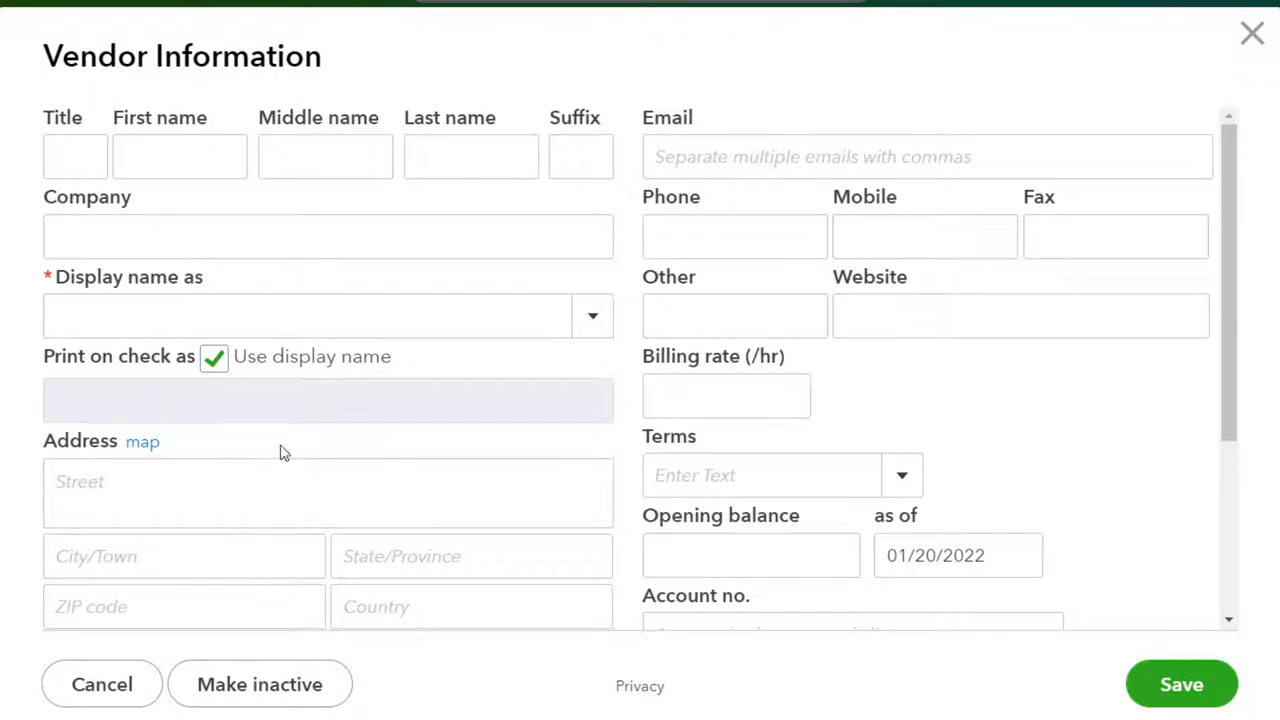
# Enter Epiphone as display and company name, plus the contact's first and last name
pyautogui.click(90, 148)
pyautogui.press('Tab')
pyautogui.click(120, 313)
pyautogui.write('Ephiphne')
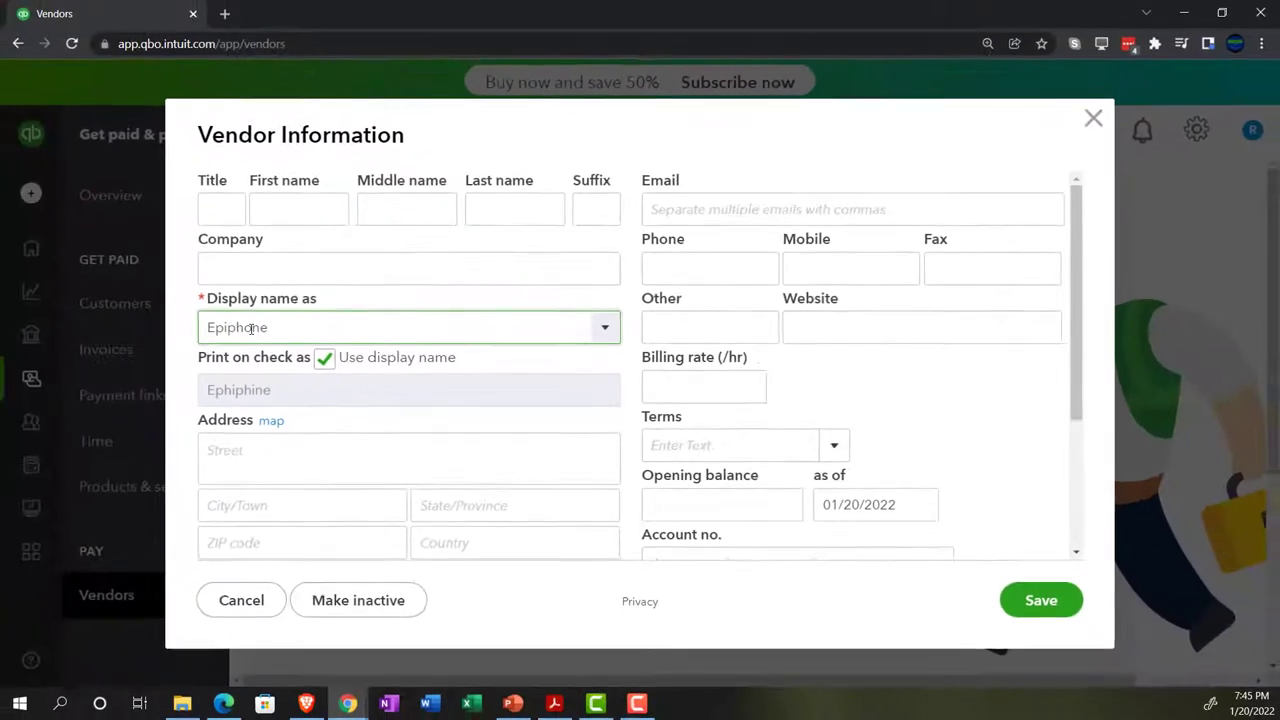
pyautogui.click(251, 328)
pyautogui.write('o')
pyautogui.click(512, 374)
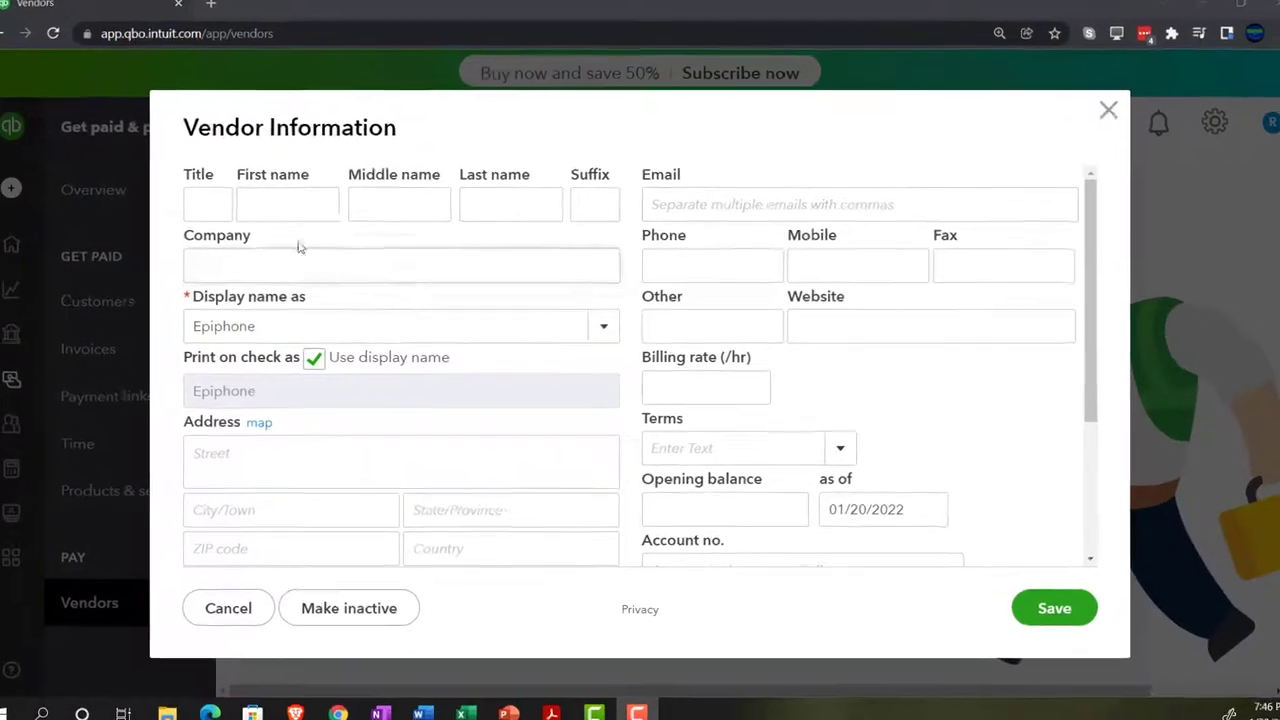
pyautogui.click(276, 207)
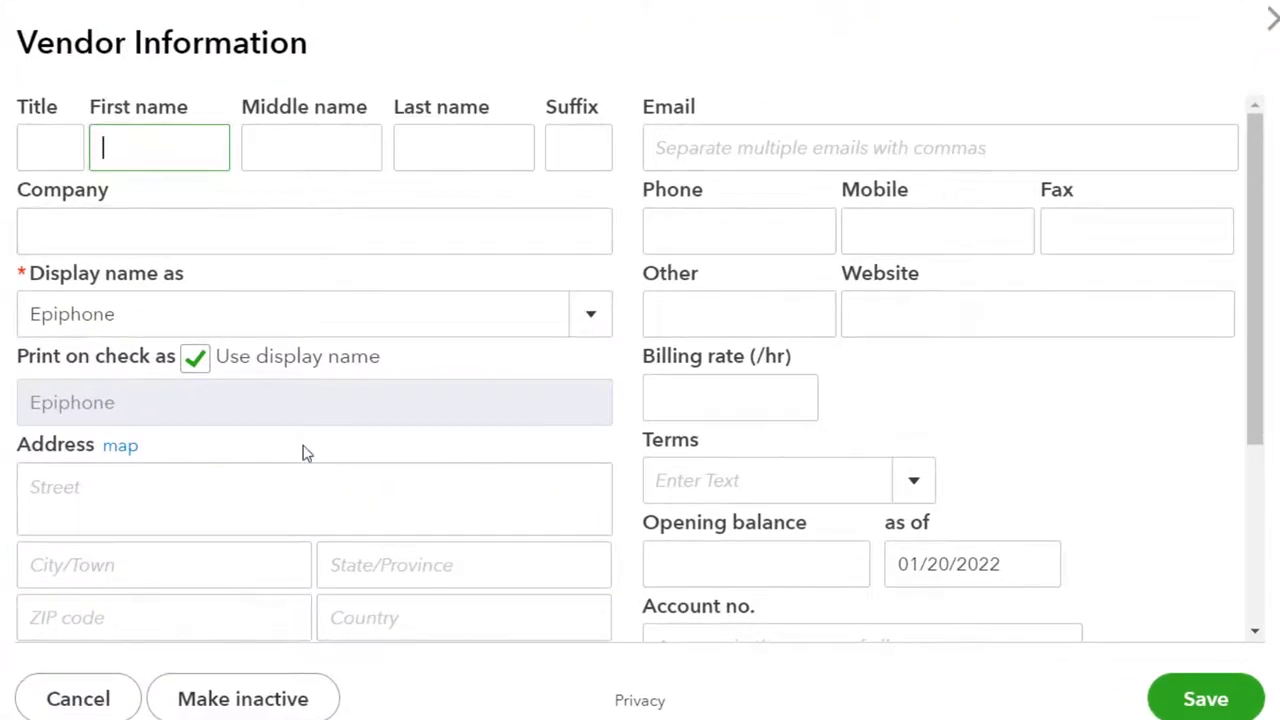
pyautogui.press('Tab')
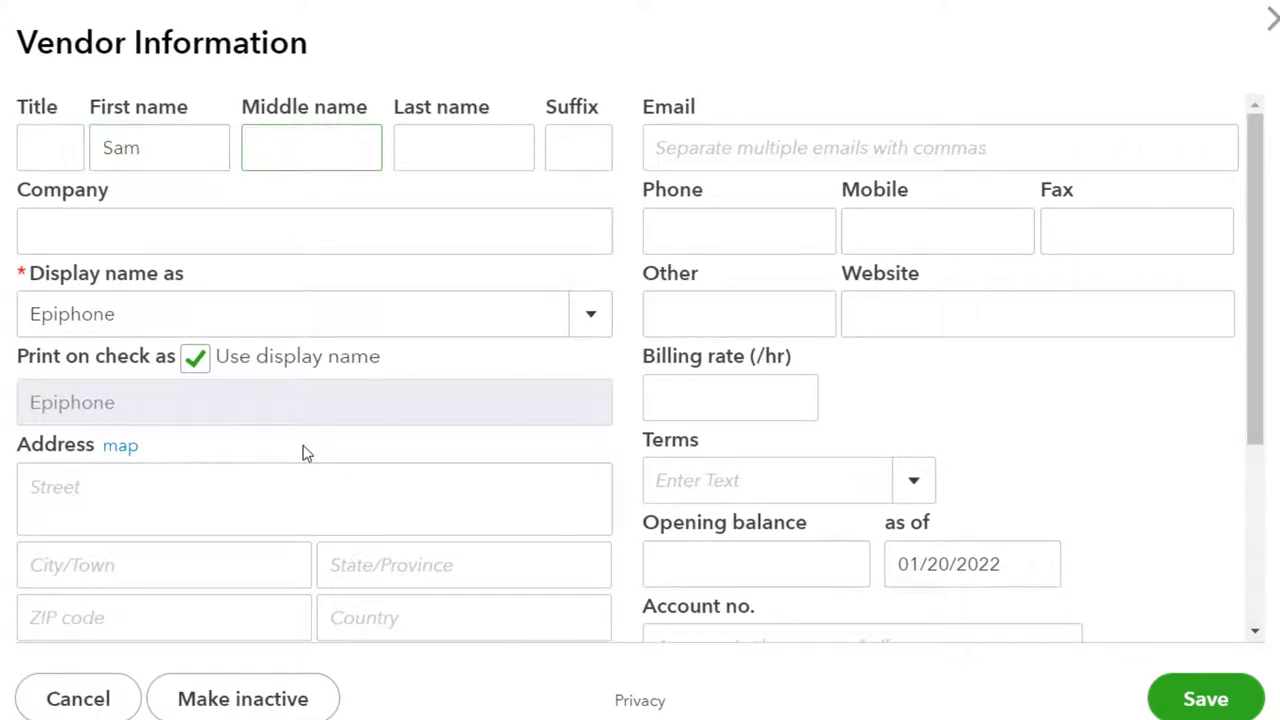
pyautogui.press('Tab')
pyautogui.press('Tab')
pyautogui.press('Tab')
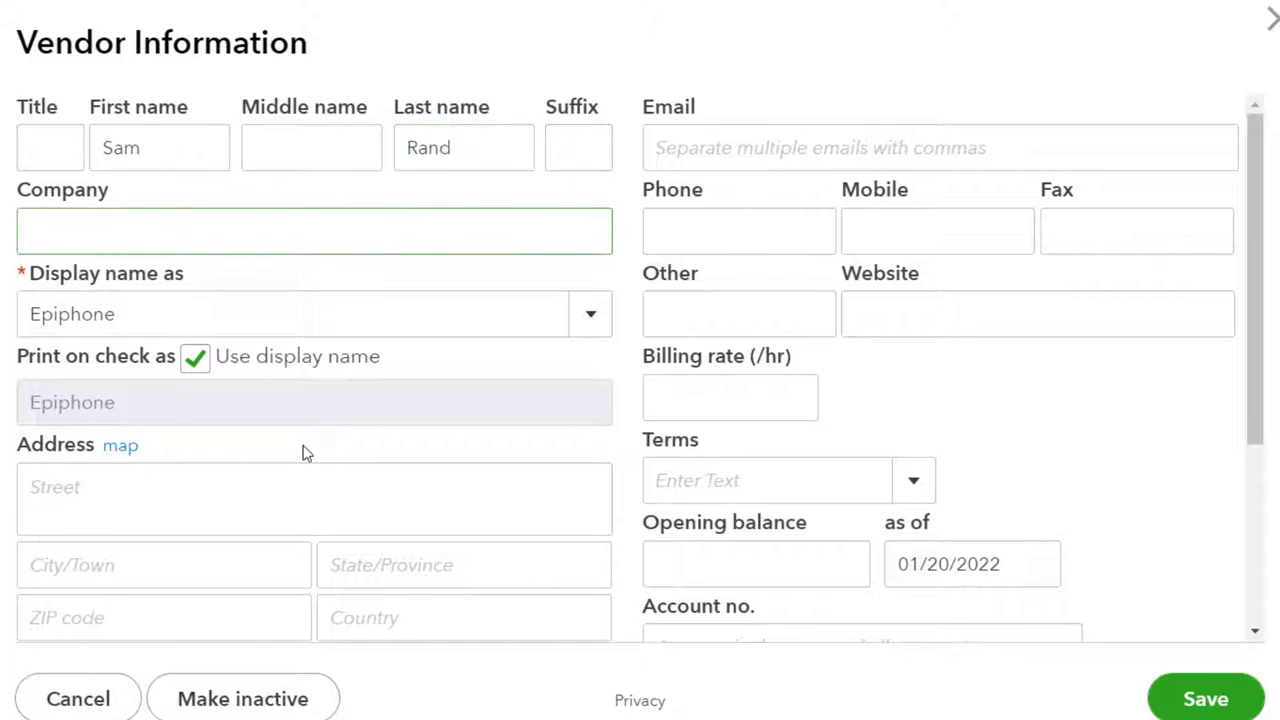
pyautogui.write('Epiphone')
pyautogui.press('Tab')
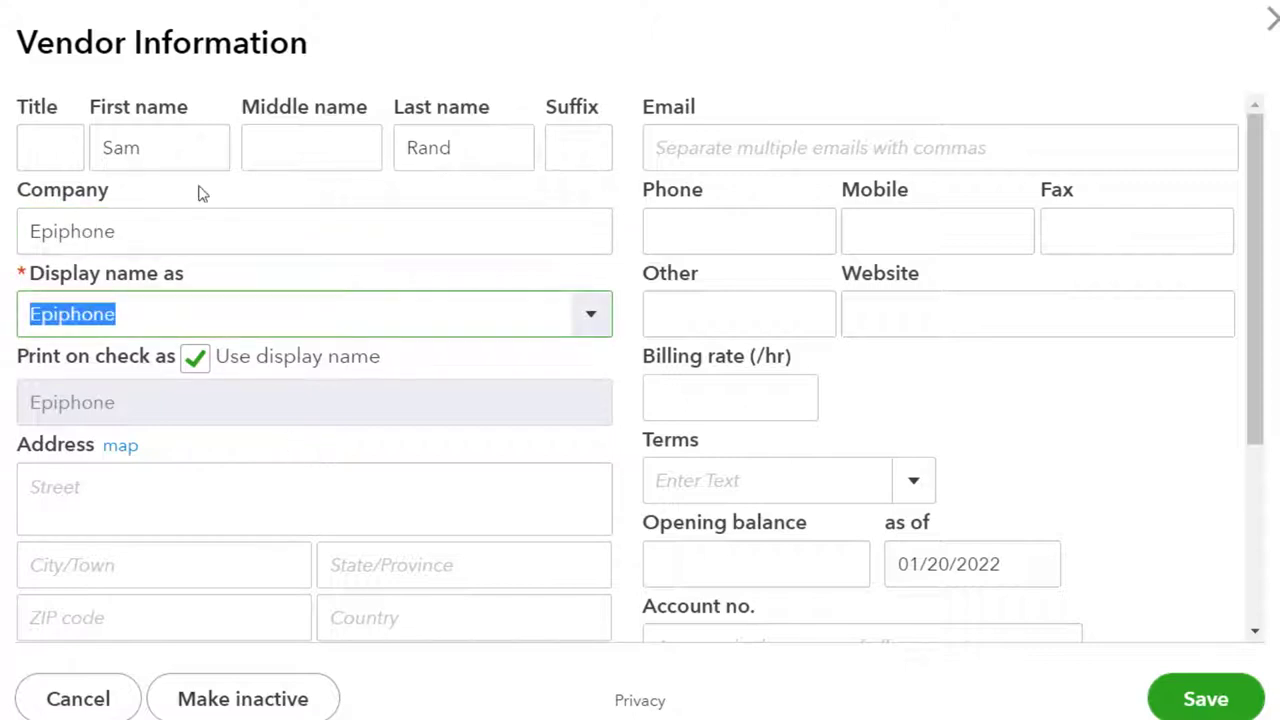
pyautogui.press('Tab')
pyautogui.click(374, 383)
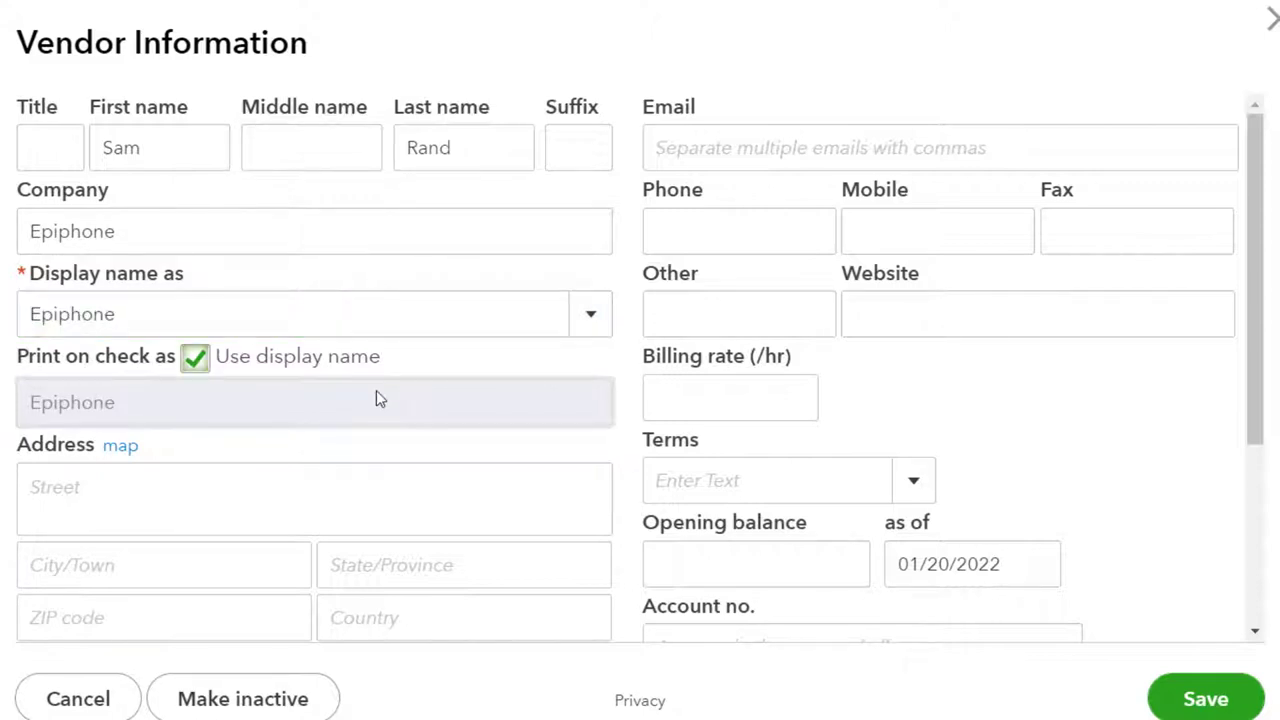
# Fill in the vendor's street, city, state, ZIP code and country United States
pyautogui.press('Tab')
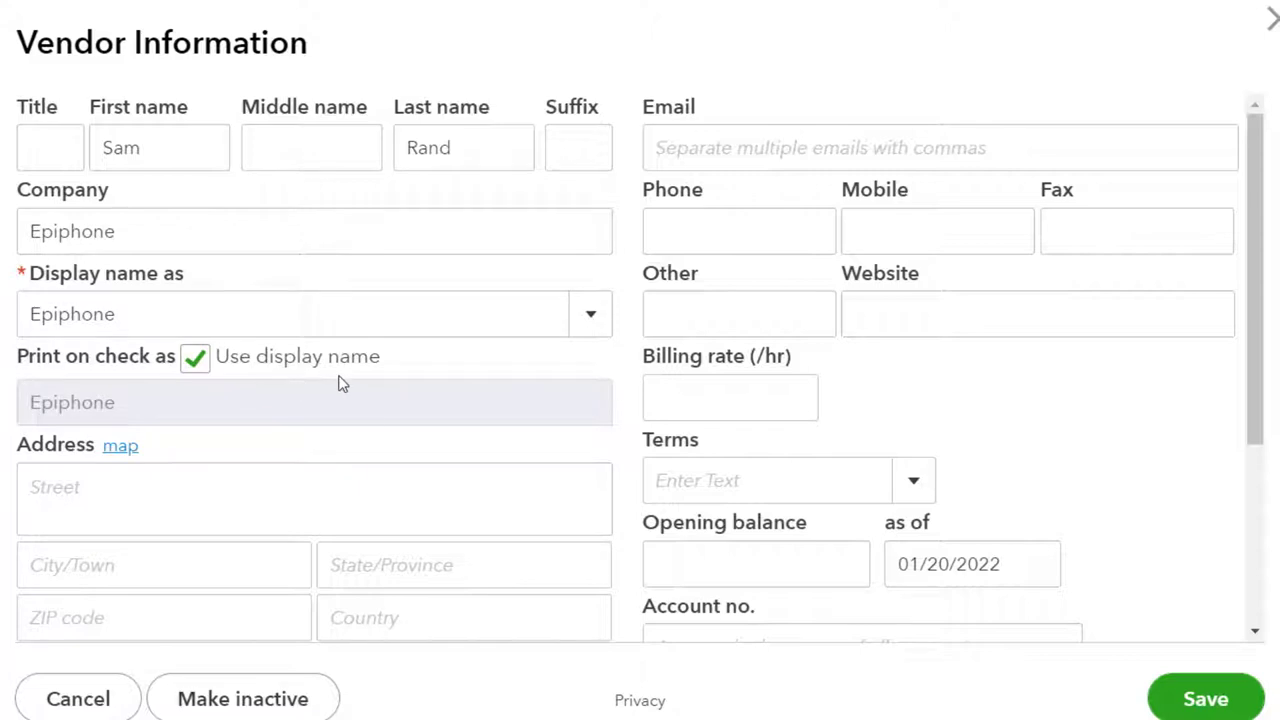
pyautogui.press('Tab')
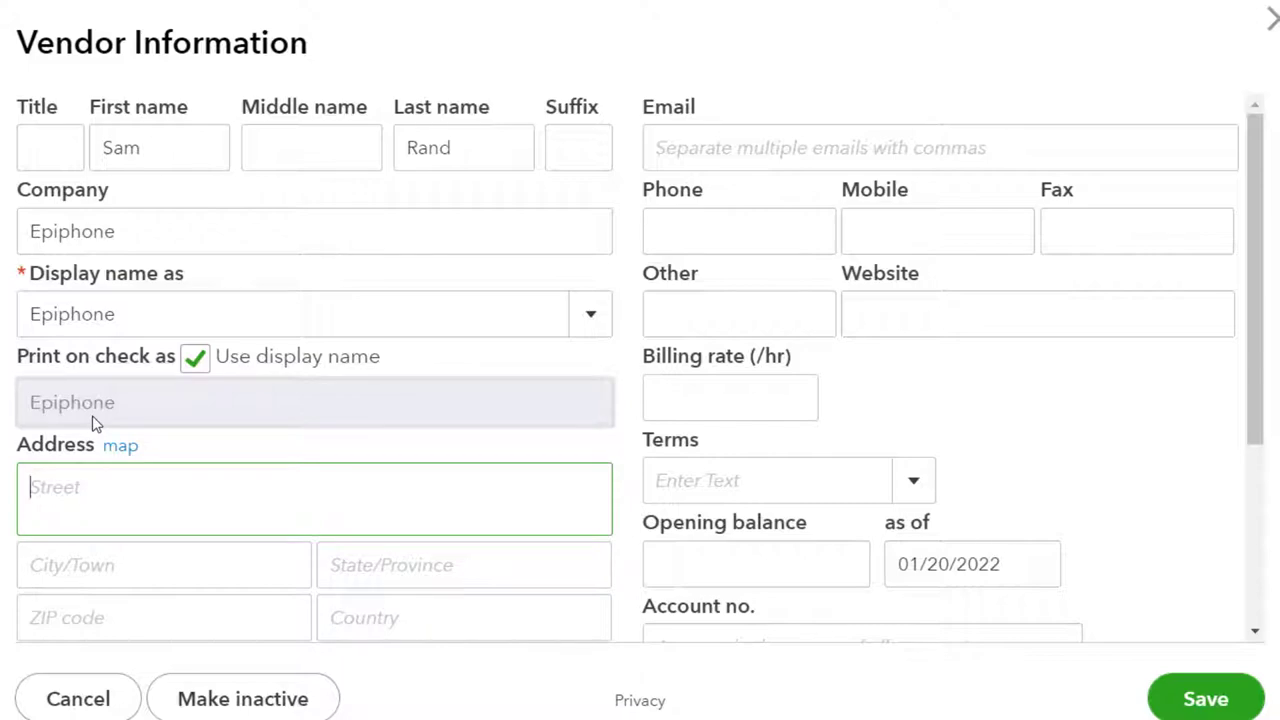
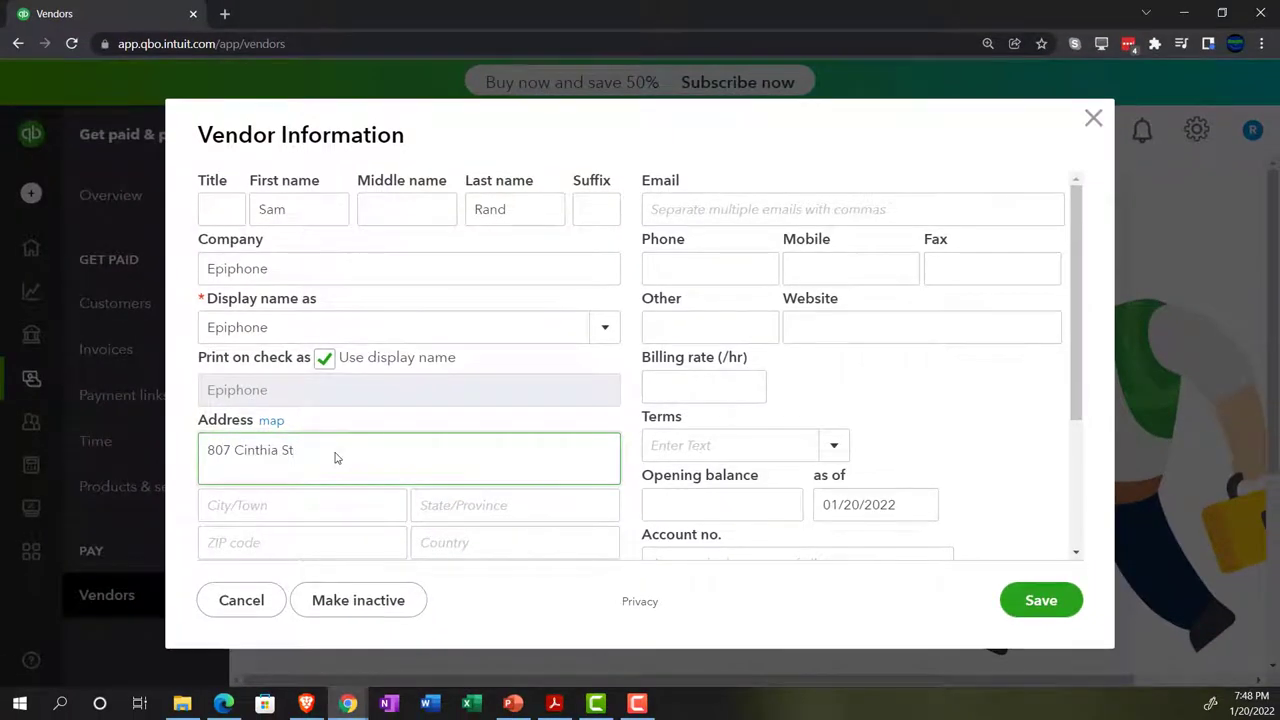
pyautogui.press('Tab')
pyautogui.write('Be')
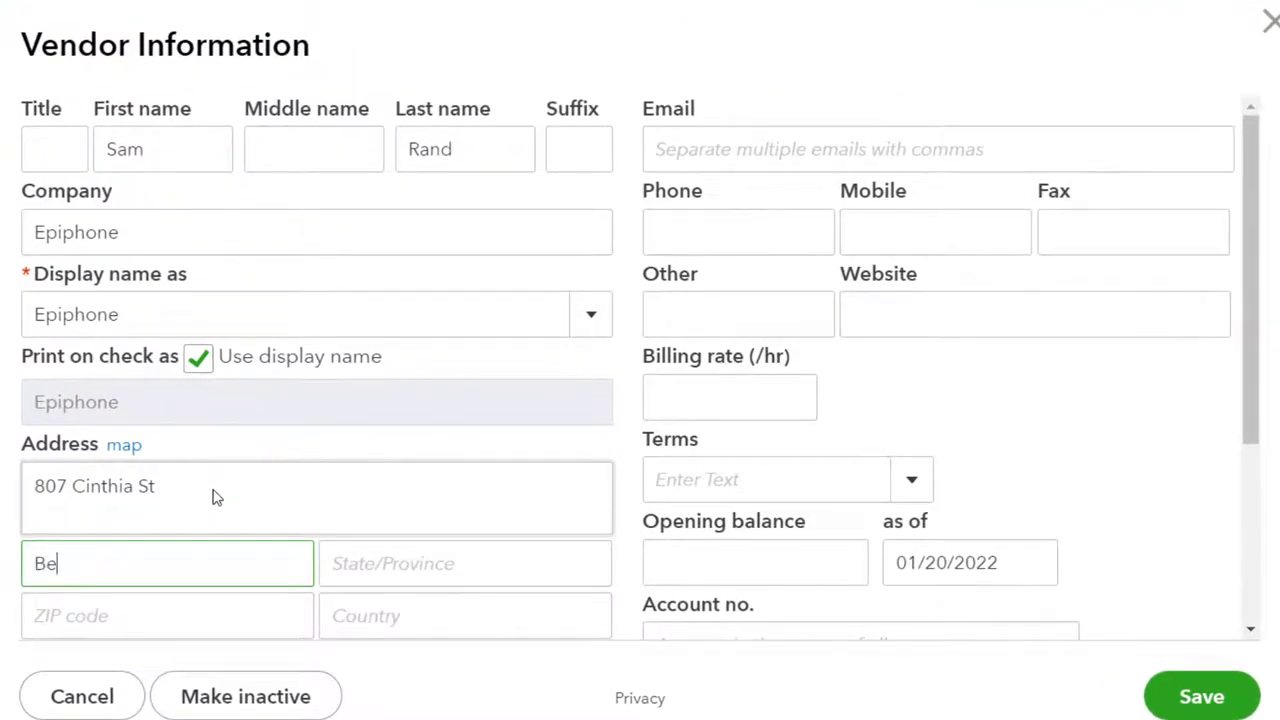
pyautogui.write('verl')
pyautogui.press('BackSpace')
pyautogui.write('rly HIlls')
pyautogui.press('Tab')
pyautogui.write('CA')
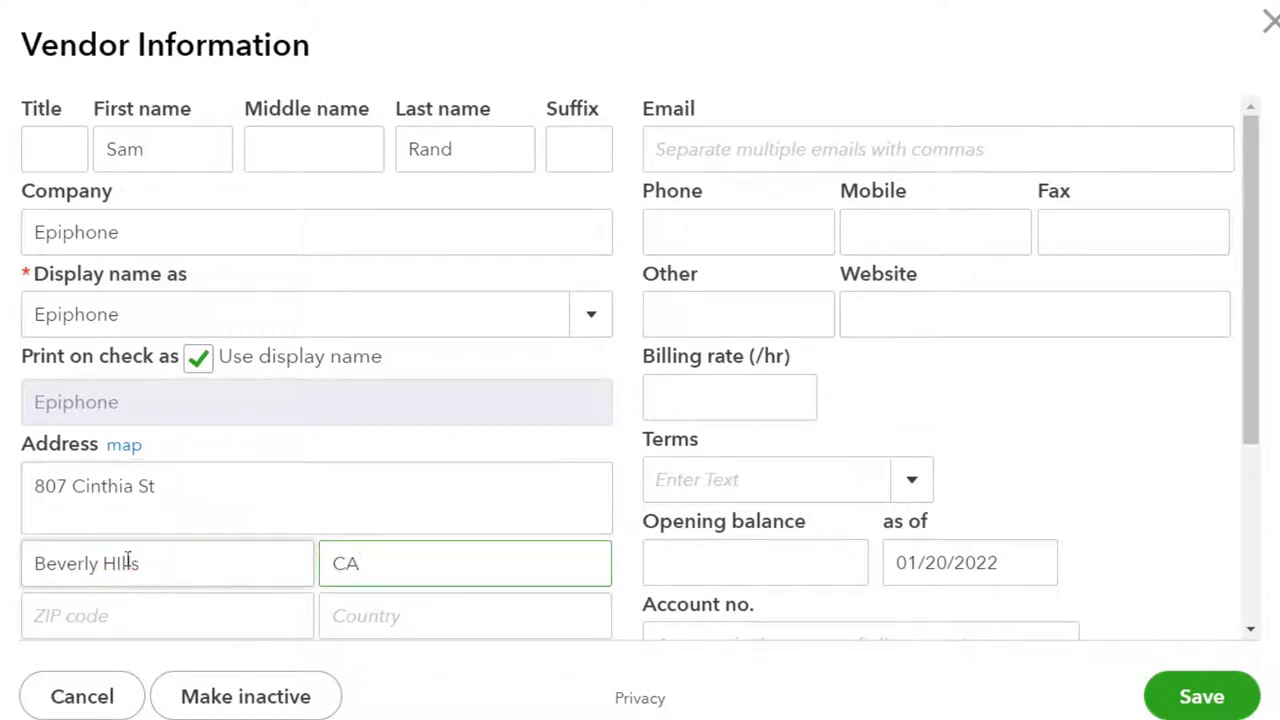
pyautogui.tripleClick(128, 560)
pyautogui.press('Left')
pyautogui.press('Right')
pyautogui.press('Right')
pyautogui.press('Right')
pyautogui.press('Right')
pyautogui.press('Right')
pyautogui.press('Right')
pyautogui.press('Right')
pyautogui.press('Right')
pyautogui.press('Right')
pyautogui.press('Delete')
pyautogui.write('i')
pyautogui.click(140, 612)
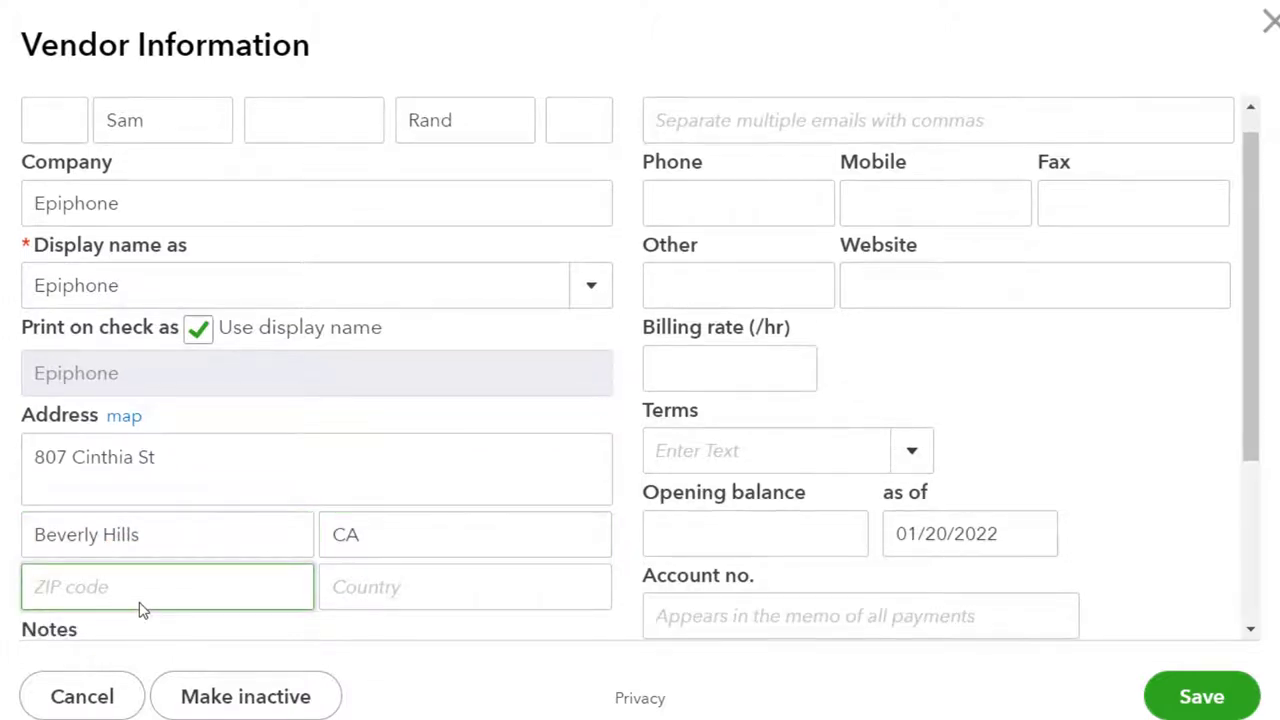
pyautogui.write('90210')
pyautogui.press('Tab')
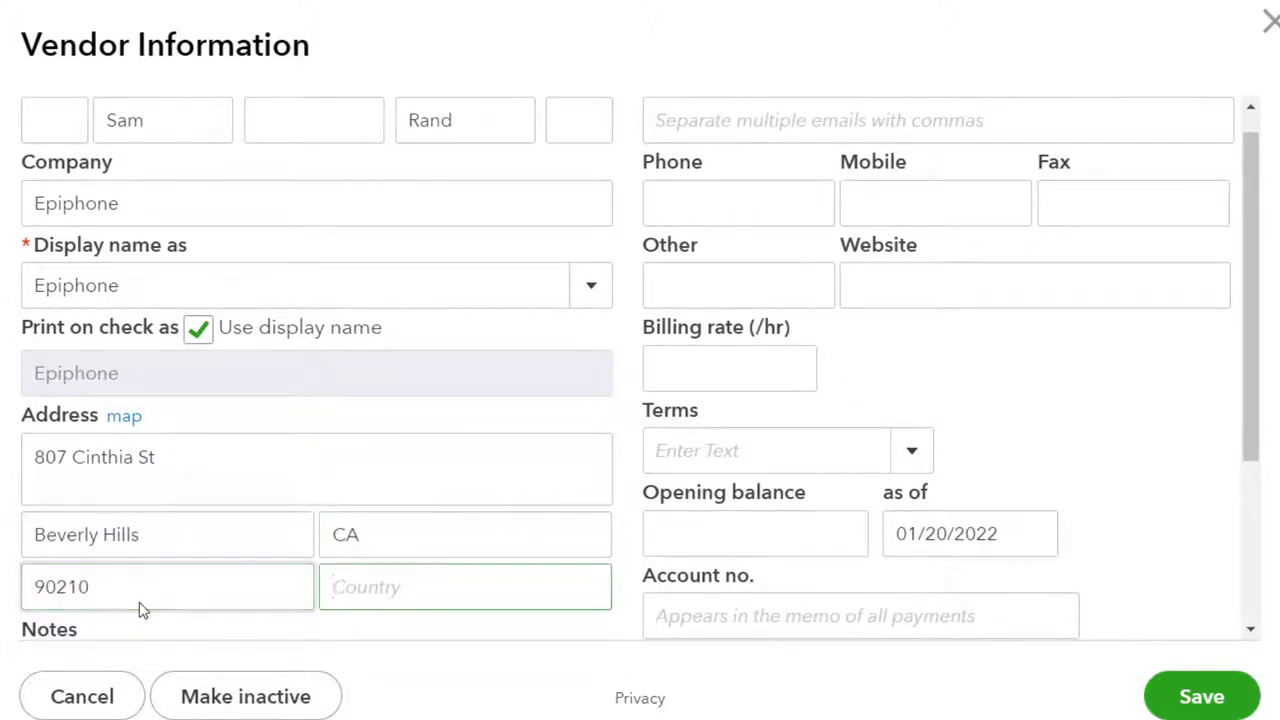
pyautogui.write('United States')
pyautogui.press('Tab')
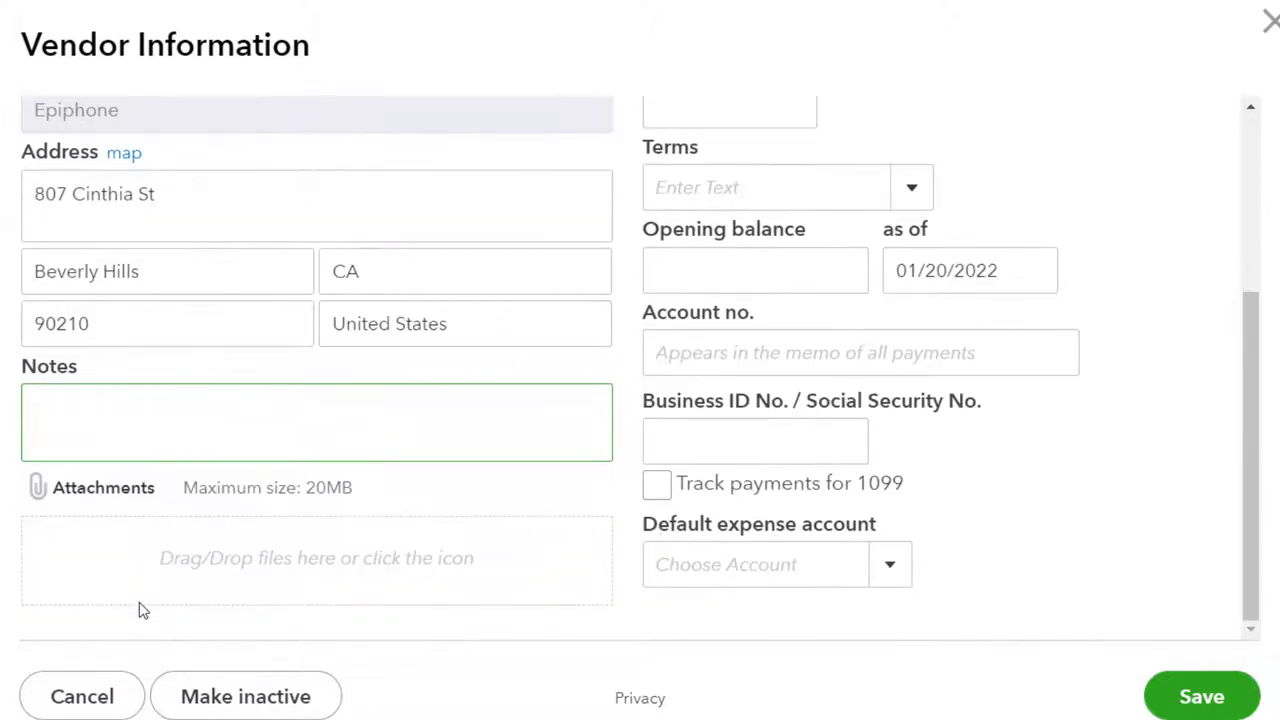
pyautogui.press('Tab')
pyautogui.press('Tab')
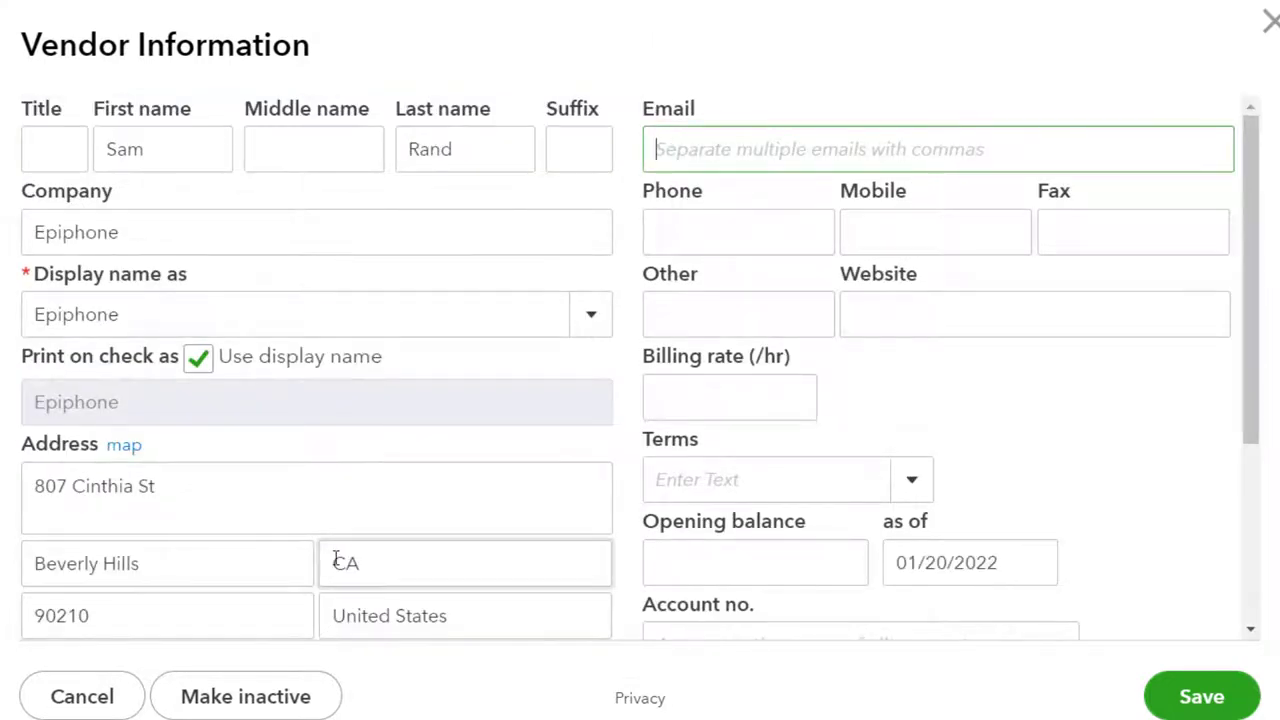
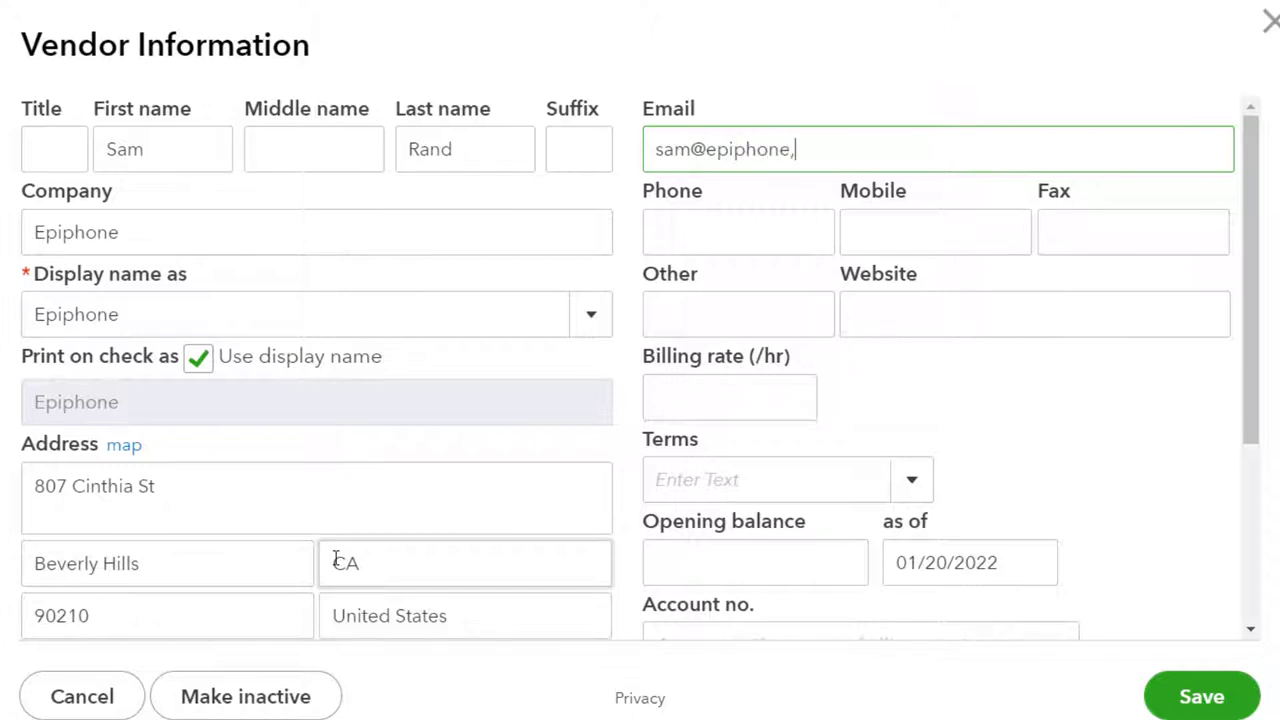
# Enter the contact's e-mail address and phone number on the vendor form
pyautogui.press('Tab')
pyautogui.write('555-46')
pyautogui.write('7-51')
pyautogui.write('24')
# Set the Epiphone vendor's payment terms to Net 30
pyautogui.press('Tab')
pyautogui.press('Tab')
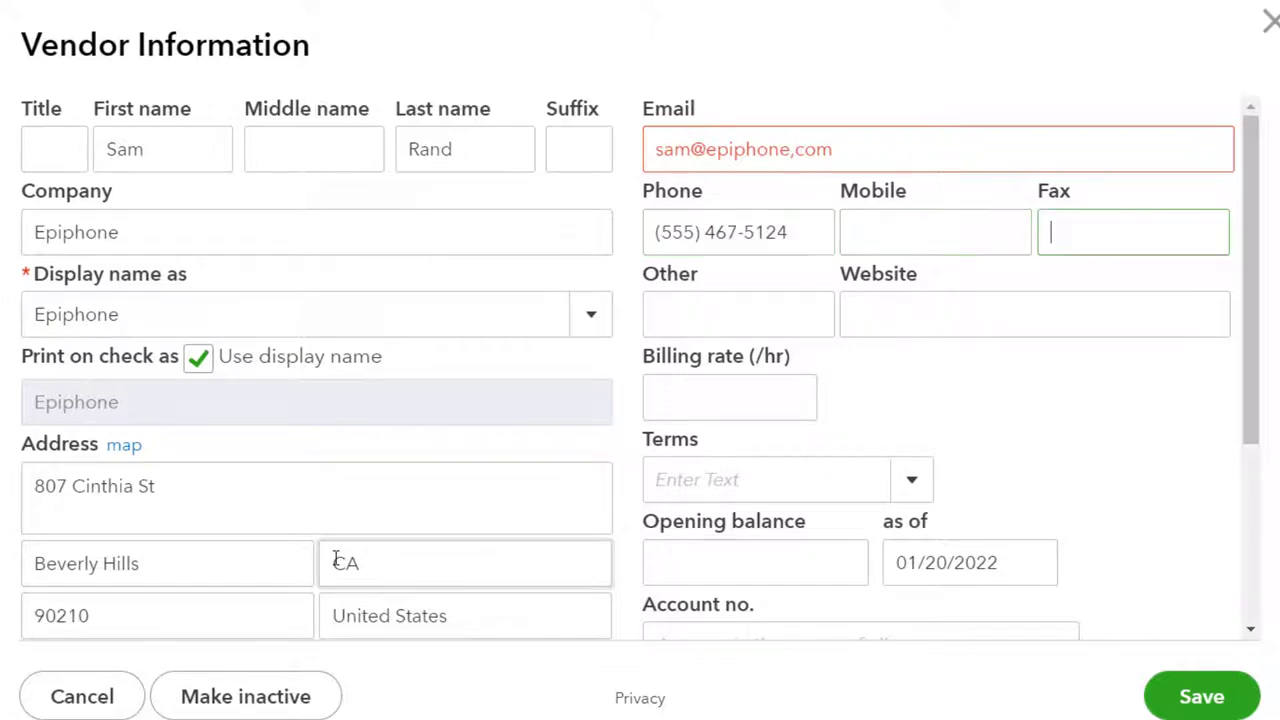
pyautogui.press('Tab')
pyautogui.press('Tab')
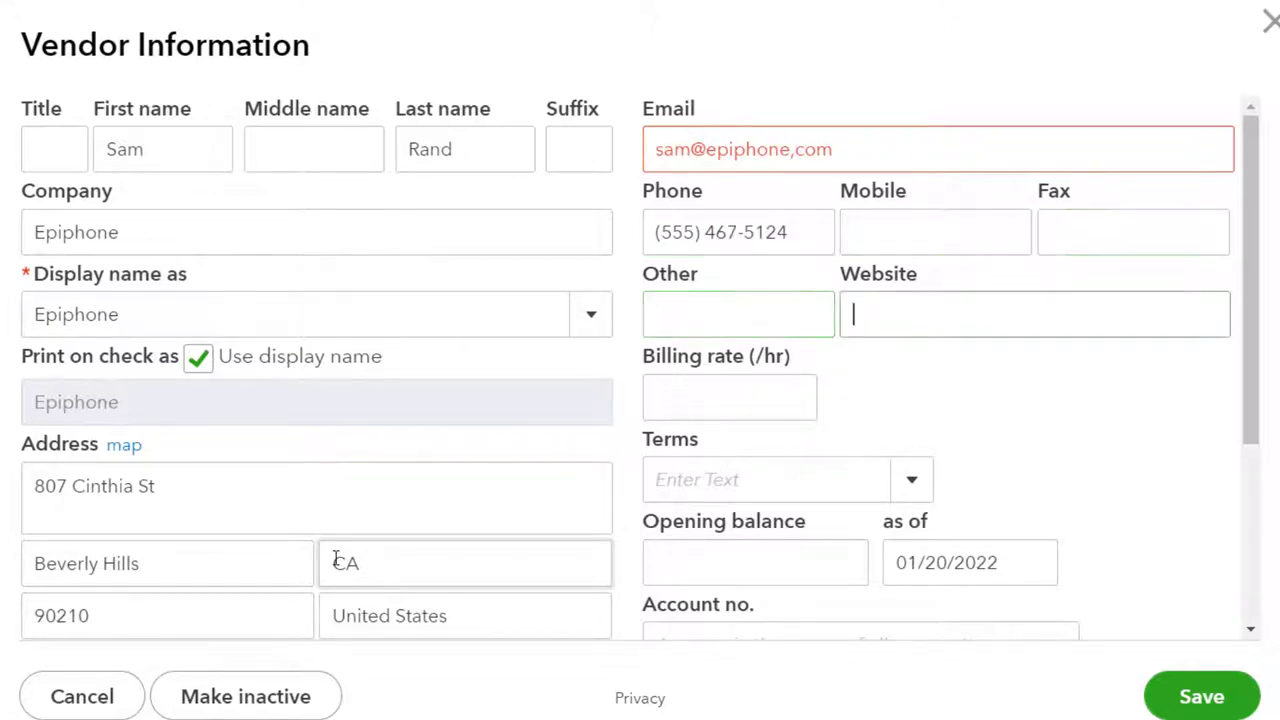
pyautogui.press('Tab')
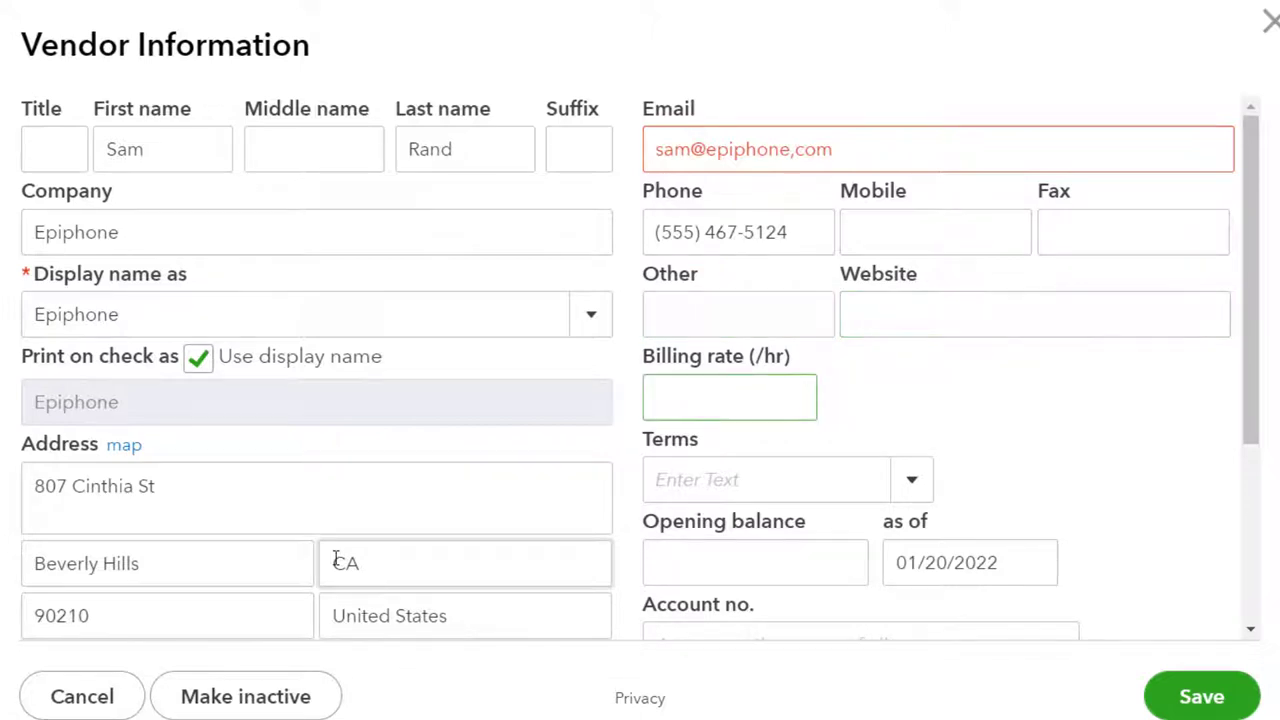
pyautogui.press('Tab')
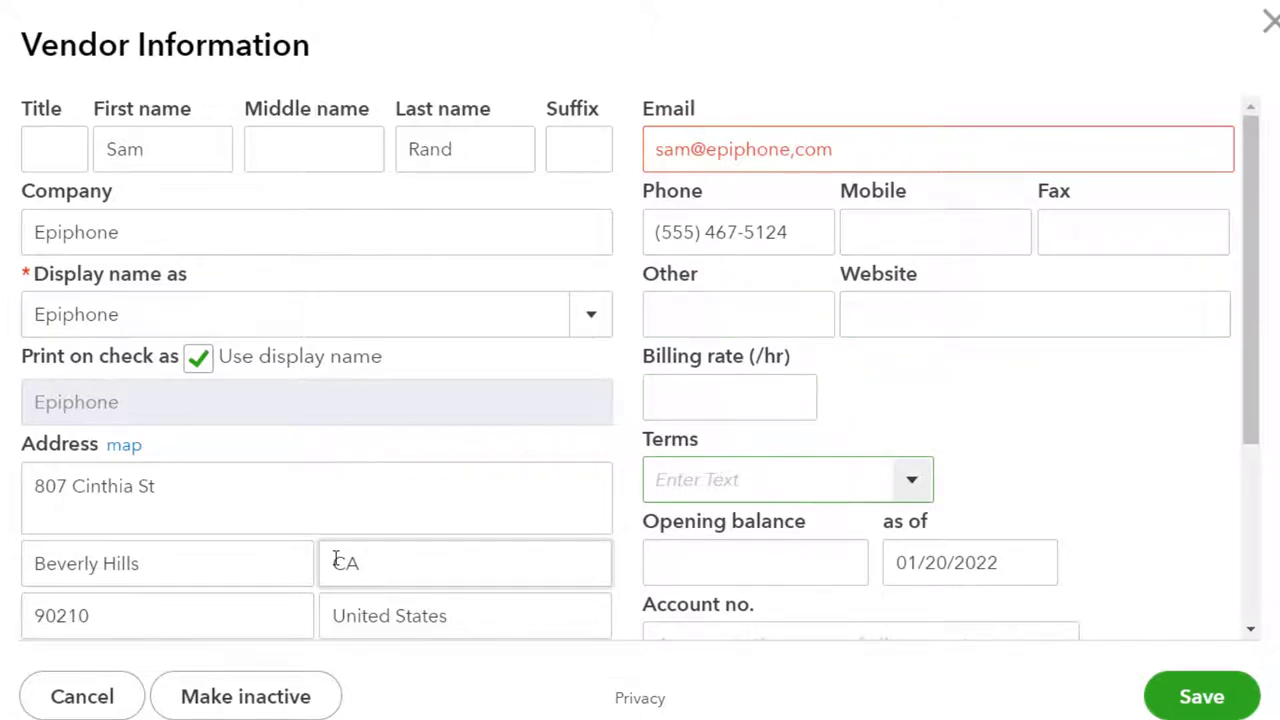
pyautogui.click(910, 484)
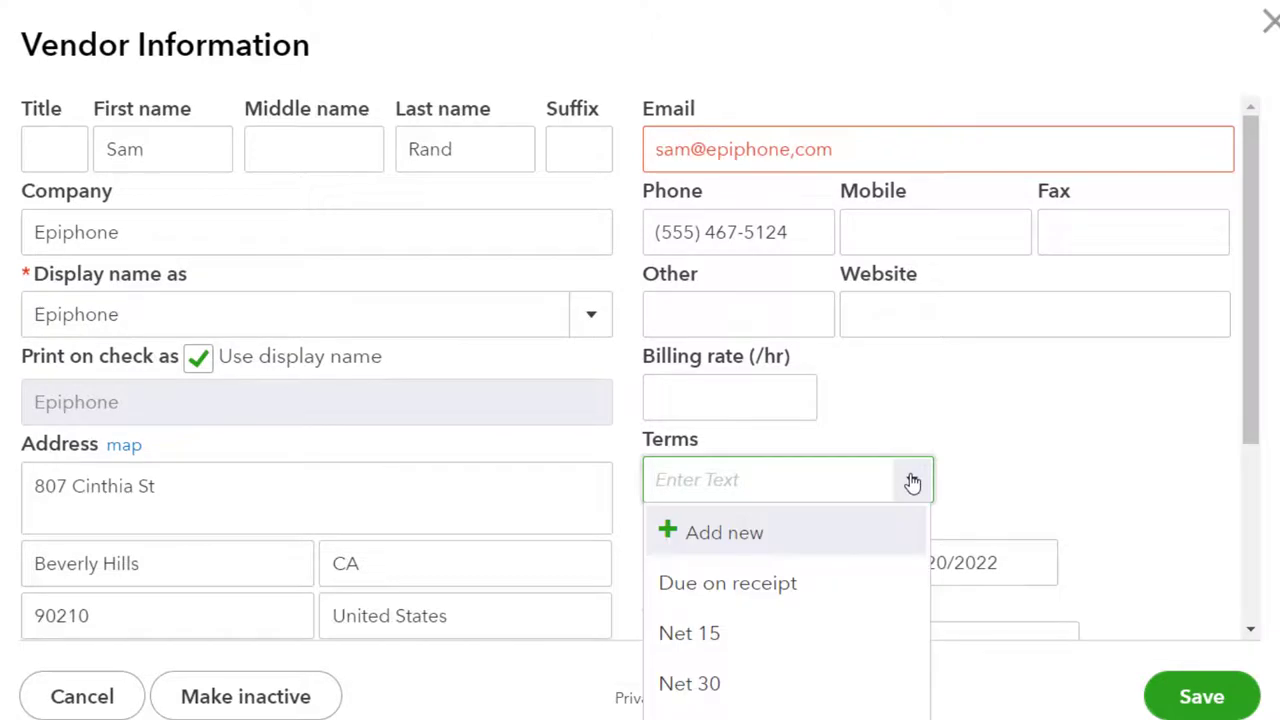
pyautogui.click(764, 683)
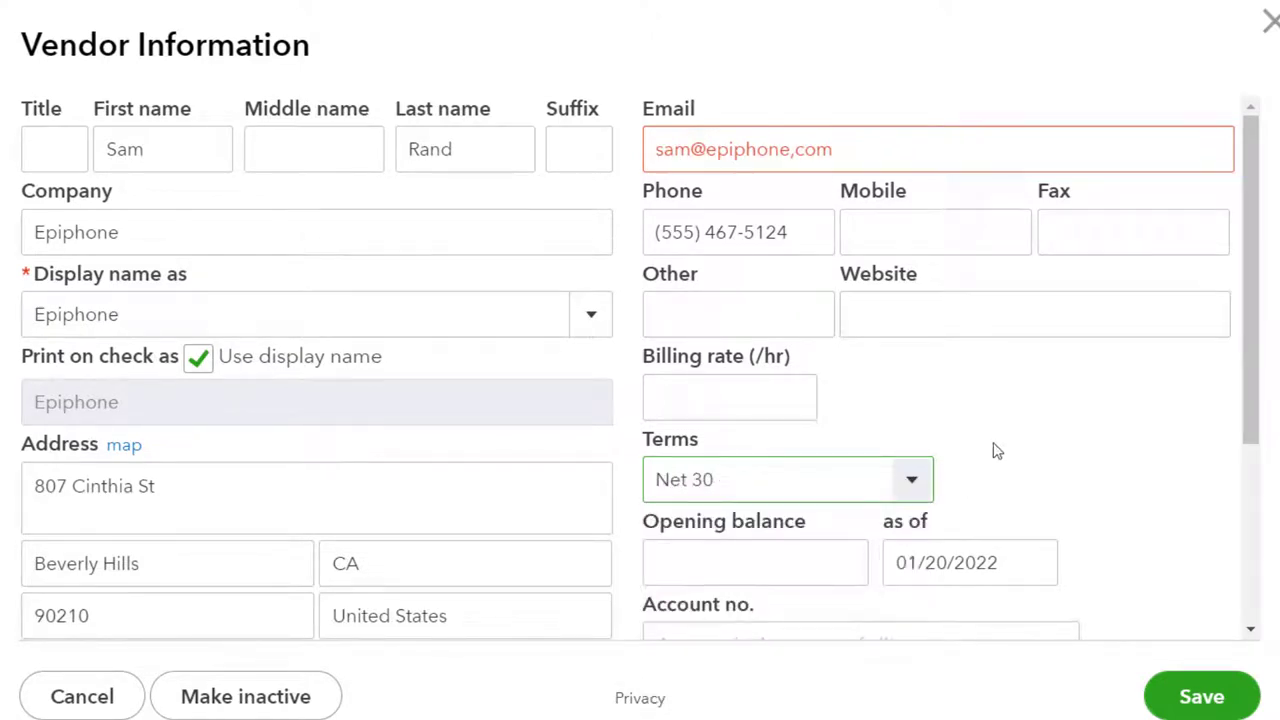
# Enter a 15,000.00 opening balance as of 12/31/2021, checked against the trial balance PDF
pyautogui.press('Tab')
pyautogui.scroll(-1, 997, 451)
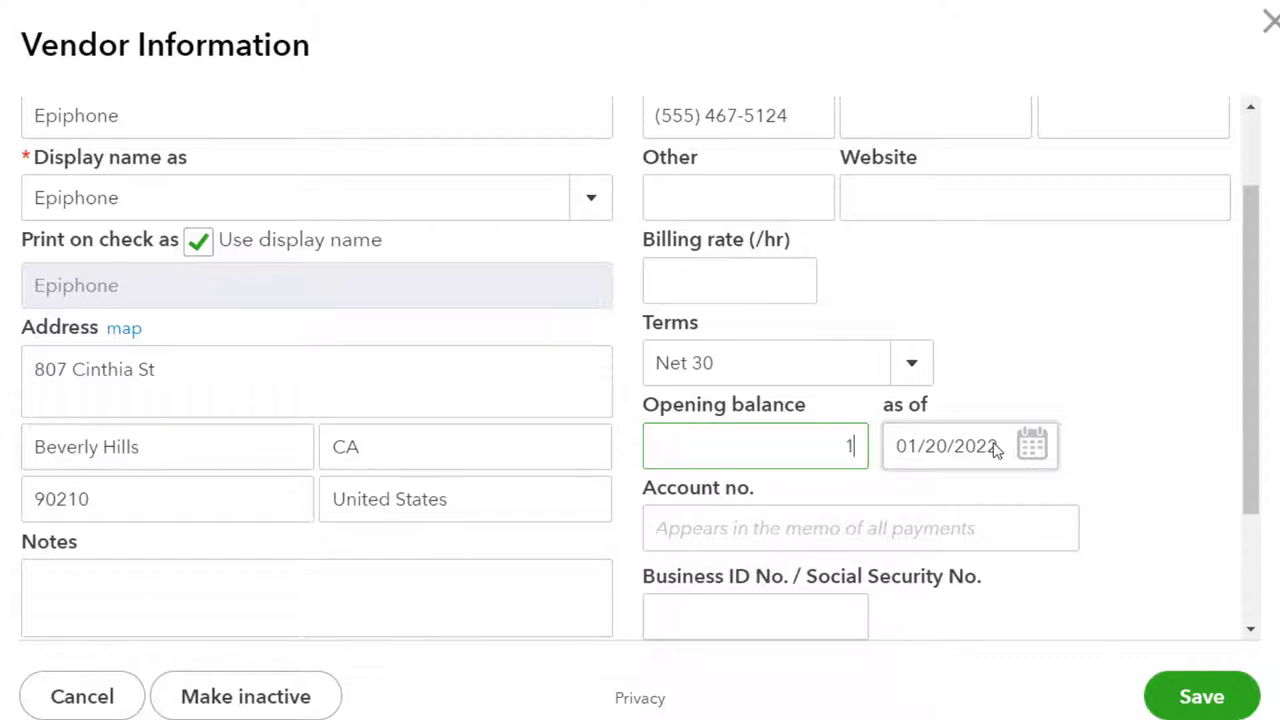
pyautogui.write('000')
pyautogui.press('Tab')
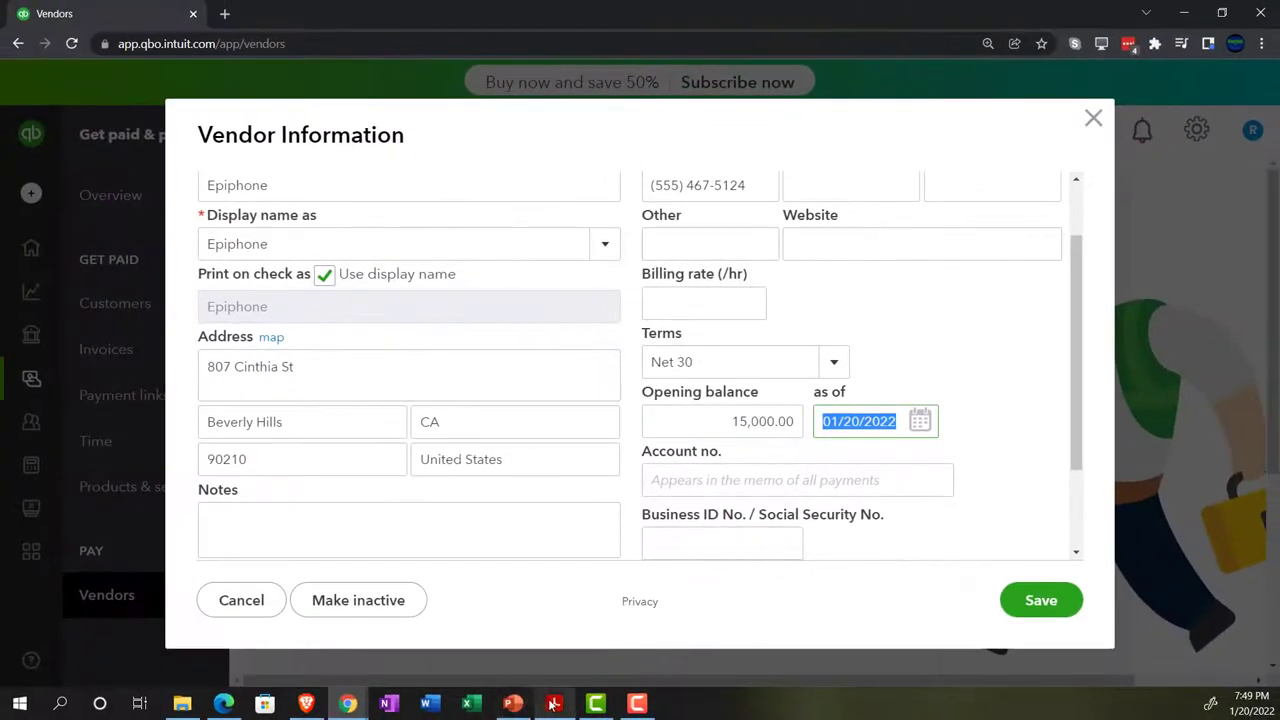
pyautogui.click(553, 704)
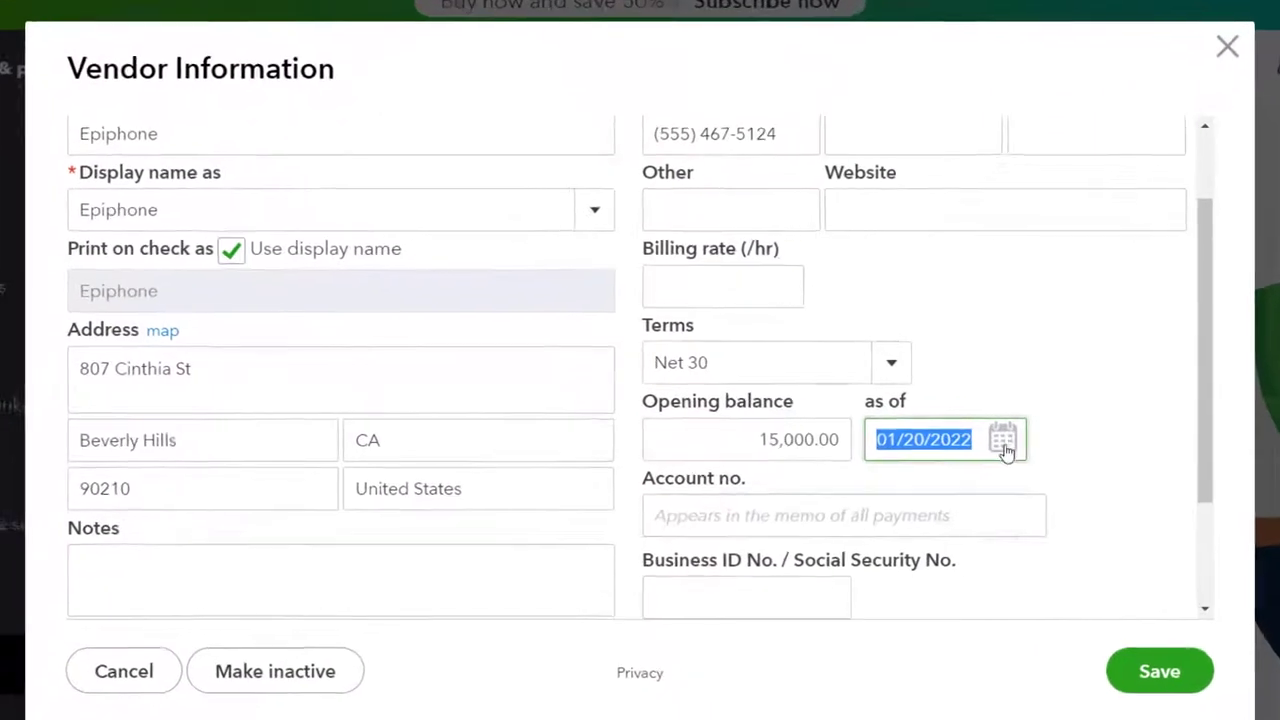
pyautogui.click(928, 423)
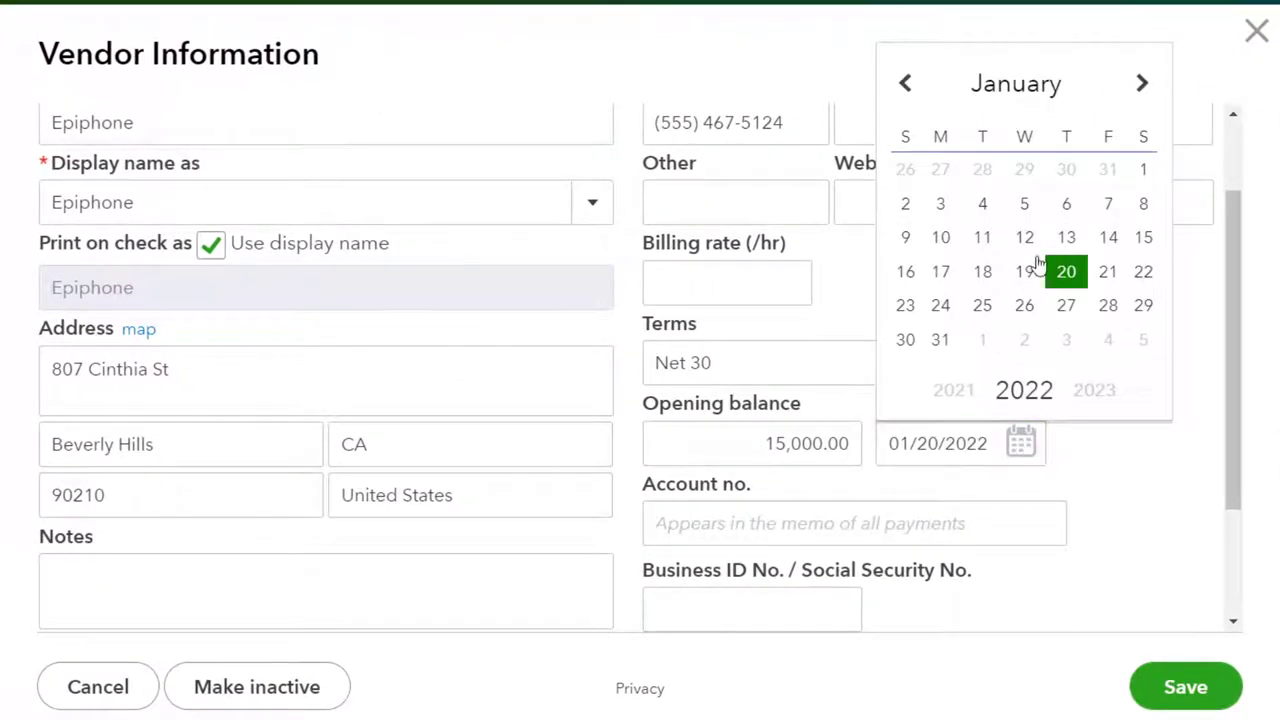
pyautogui.click(1110, 172)
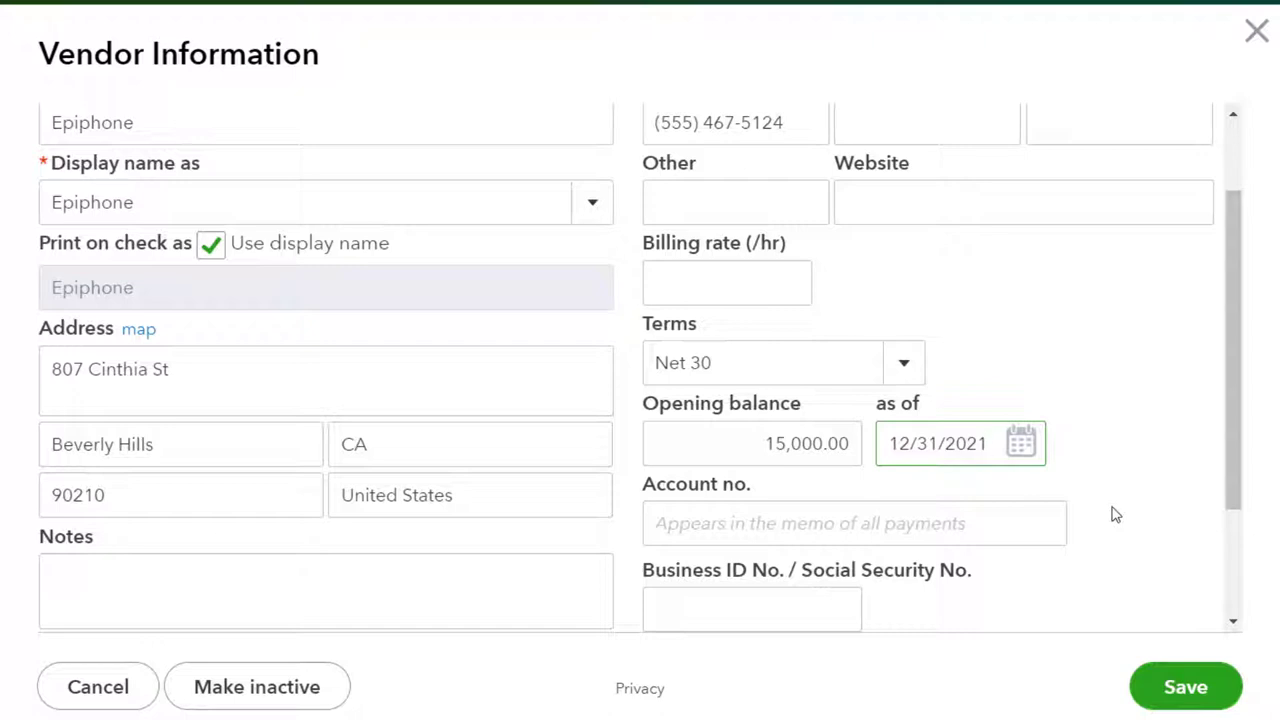
pyautogui.press('Tab')
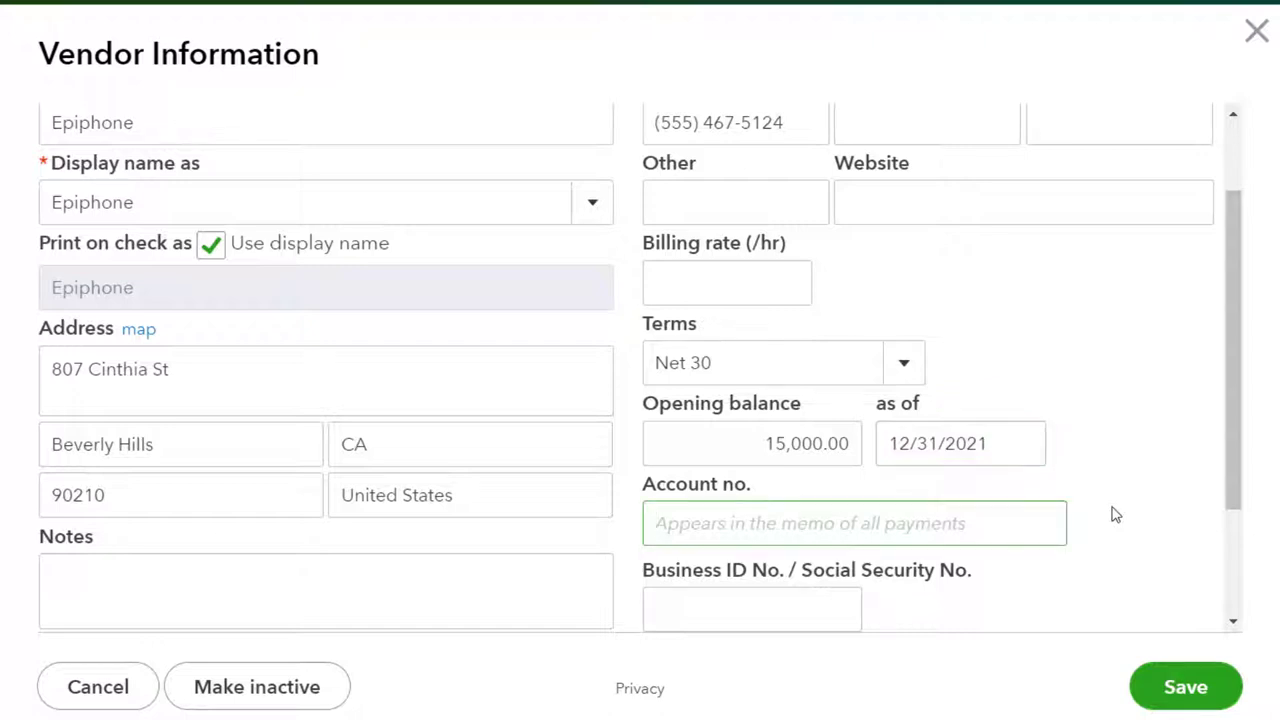
pyautogui.press('Tab')
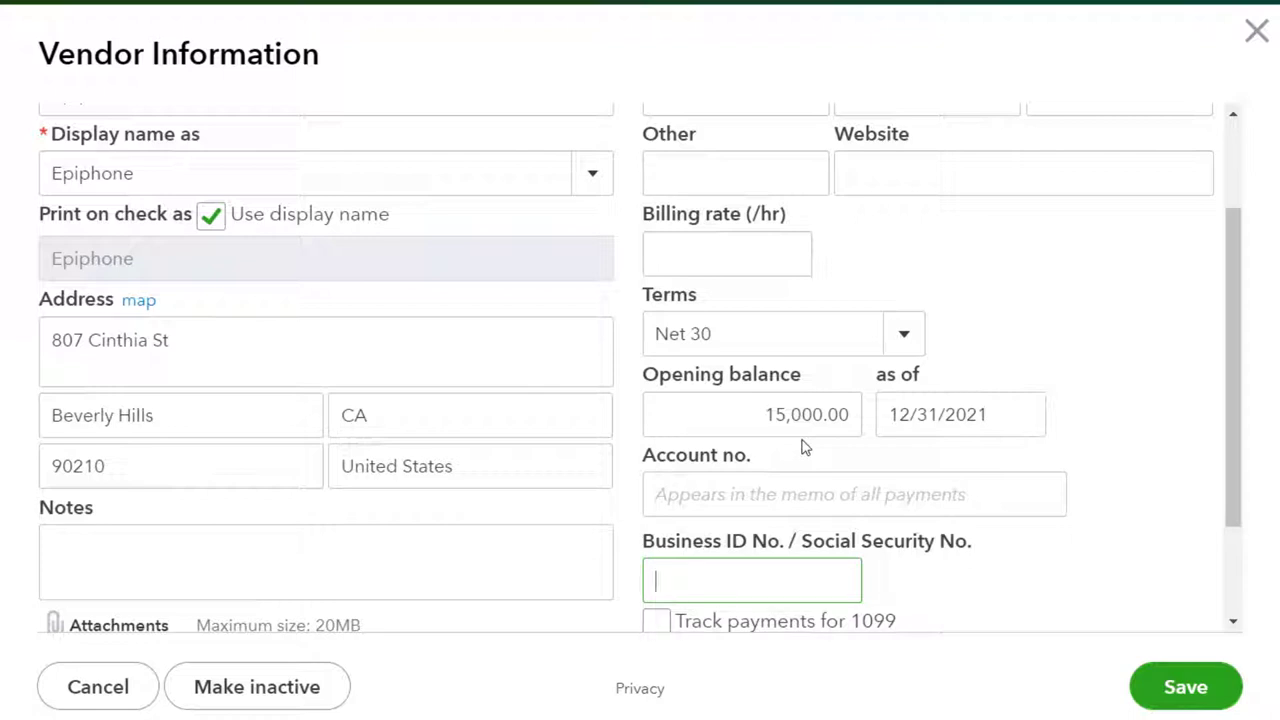
pyautogui.scroll(-3, 805, 447)
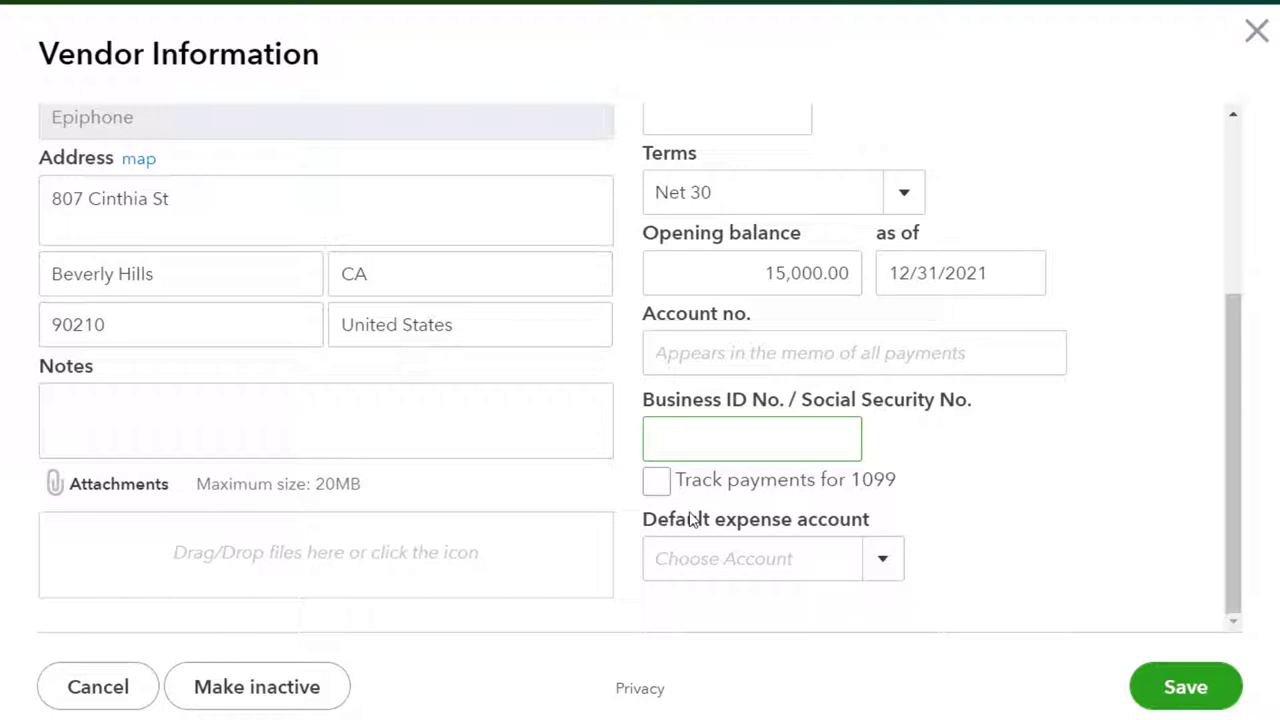
# Save Epiphone, retyping the invalid e-mail domain when the first save is rejected
pyautogui.click(1186, 688)
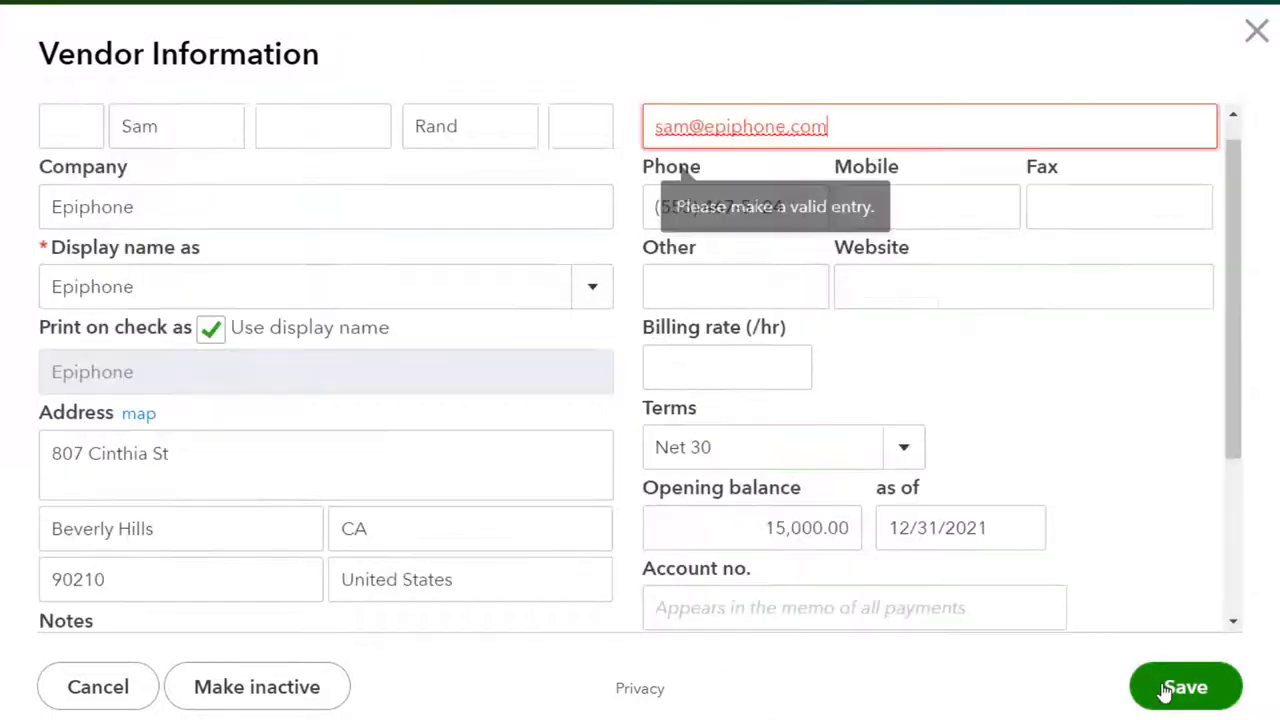
pyautogui.scroll(1, 949, 600)
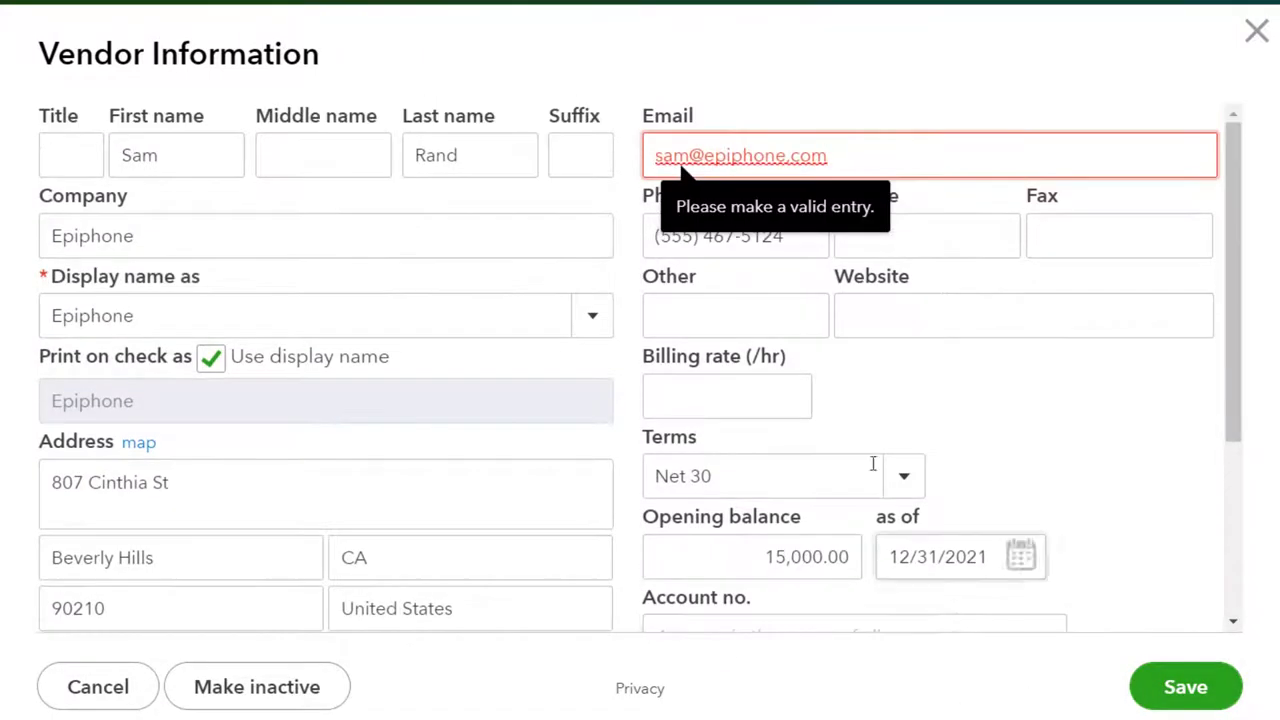
pyautogui.click(841, 155)
pyautogui.hotkey('ctrl', 'a')
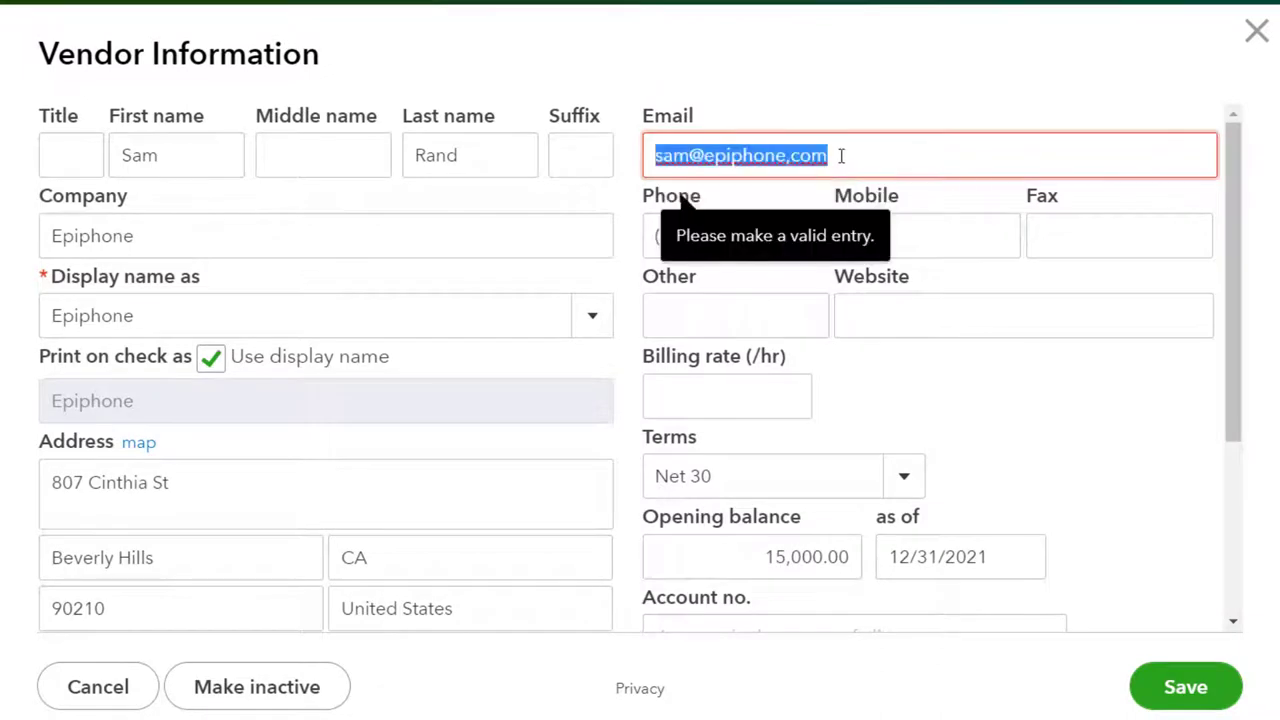
pyautogui.click(841, 155)
pyautogui.press('BackSpace')
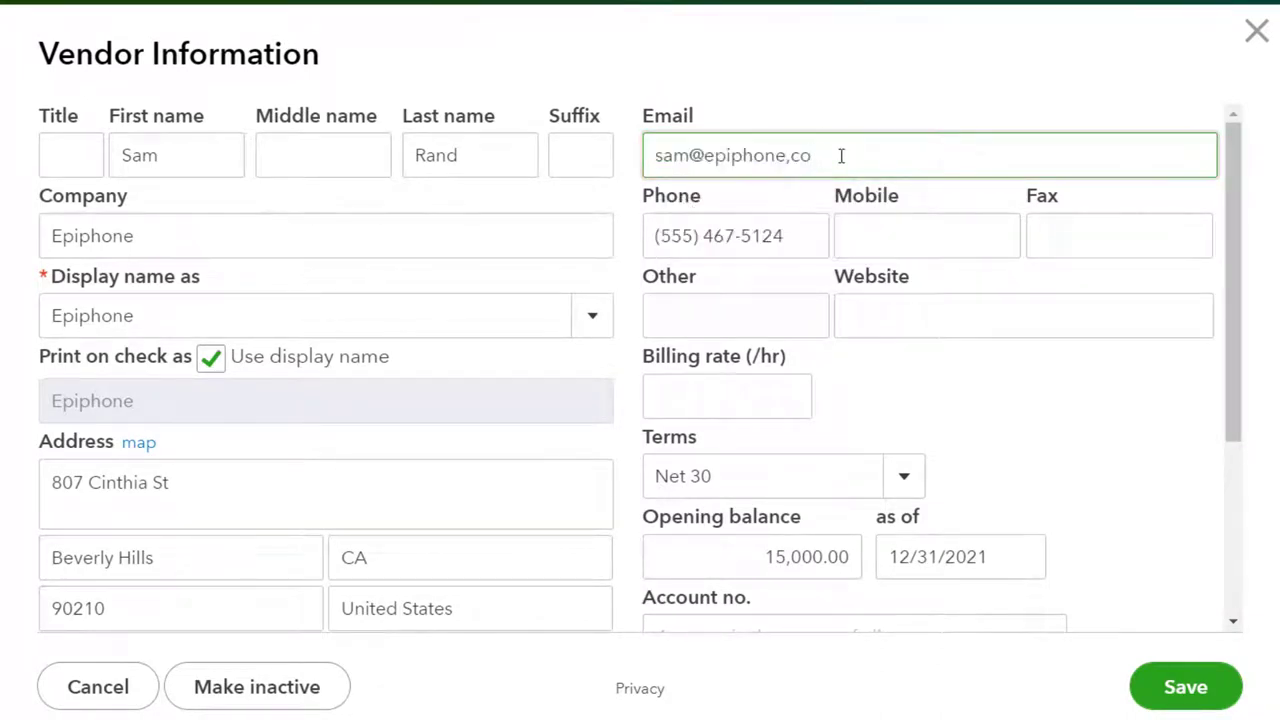
pyautogui.press('BackSpace')
pyautogui.press('BackSpace')
pyautogui.press('BackSpace')
pyautogui.press('BackSpace')
pyautogui.press('BackSpace')
pyautogui.press('BackSpace')
pyautogui.press('BackSpace')
pyautogui.press('BackSpace')
pyautogui.press('BackSpace')
pyautogui.press('BackSpace')
pyautogui.write('gmail.com')
pyautogui.press('Tab')
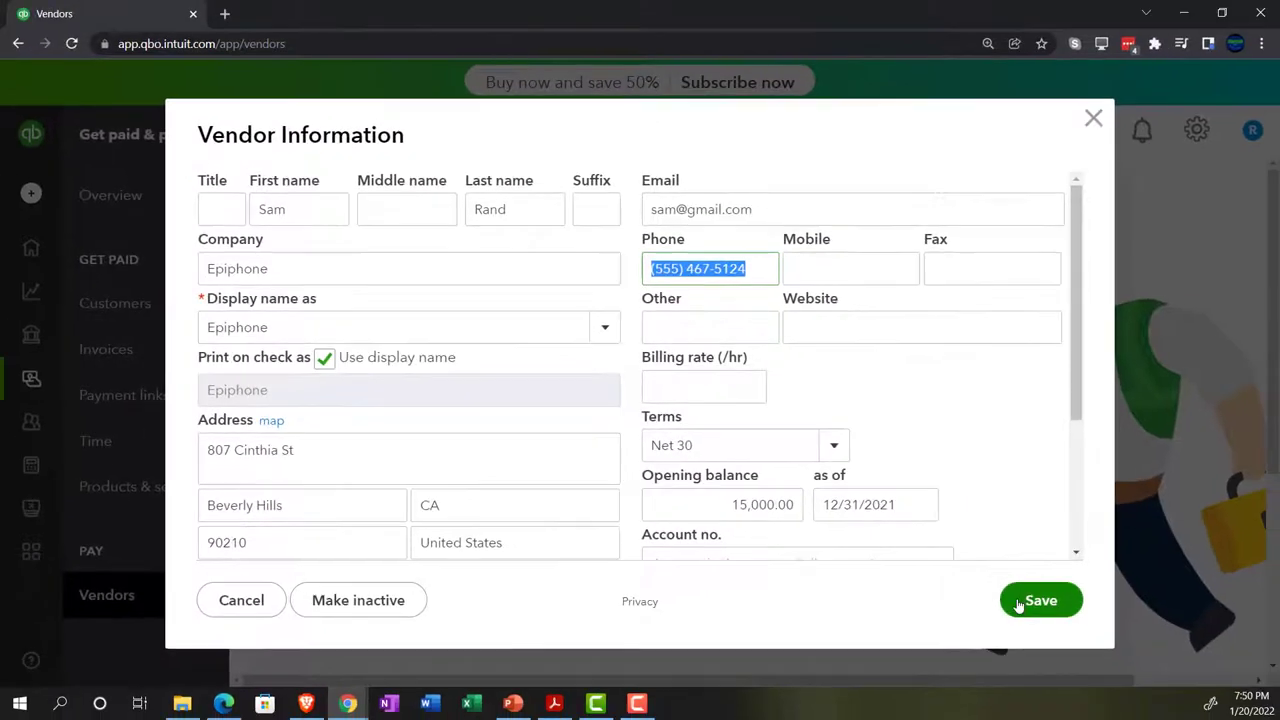
pyautogui.click(1158, 692)
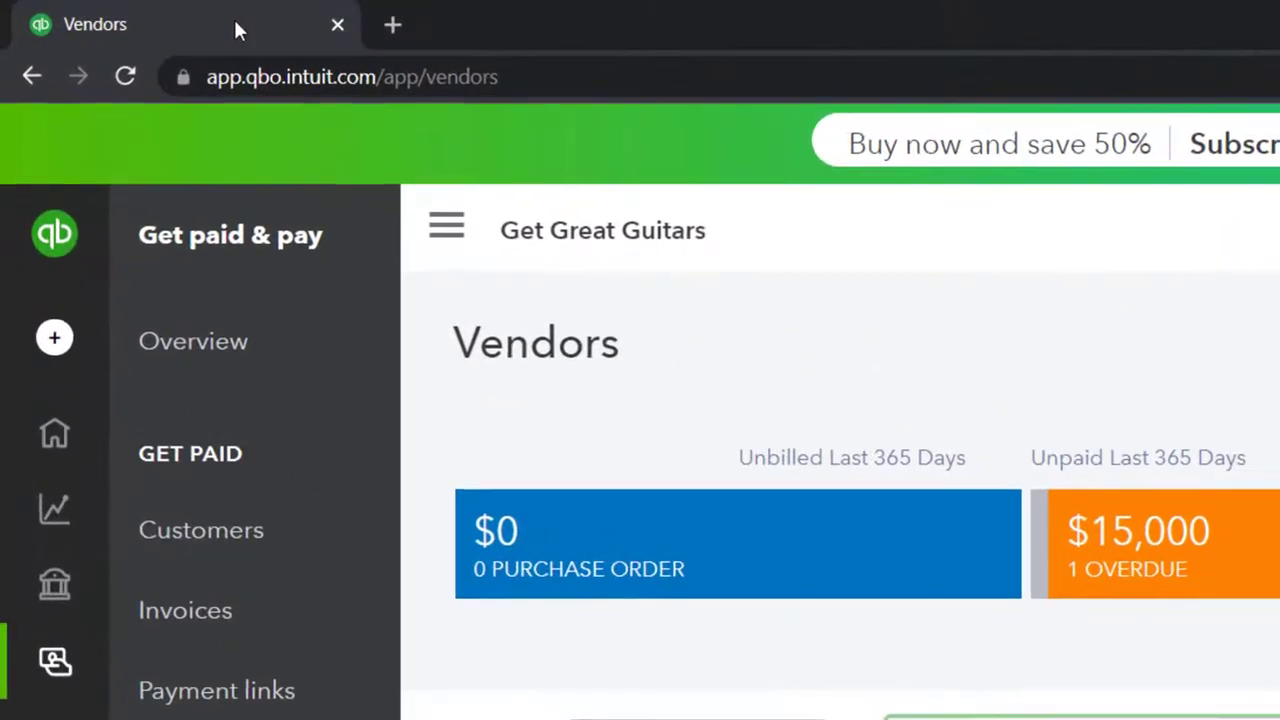
# Duplicate the Get Great Guitars Vendors tab and open Business overview > Reports in it
pyautogui.rightClick(153, 15)
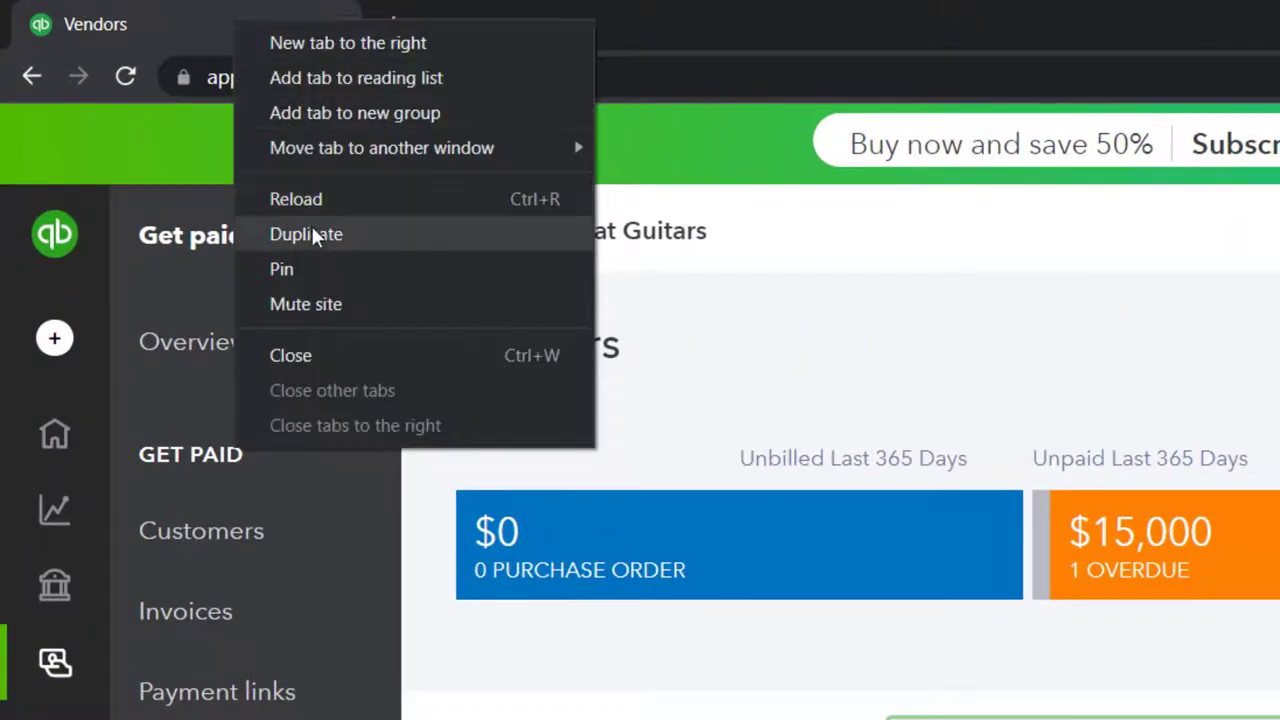
pyautogui.click(314, 234)
pyautogui.rightClick(237, 30)
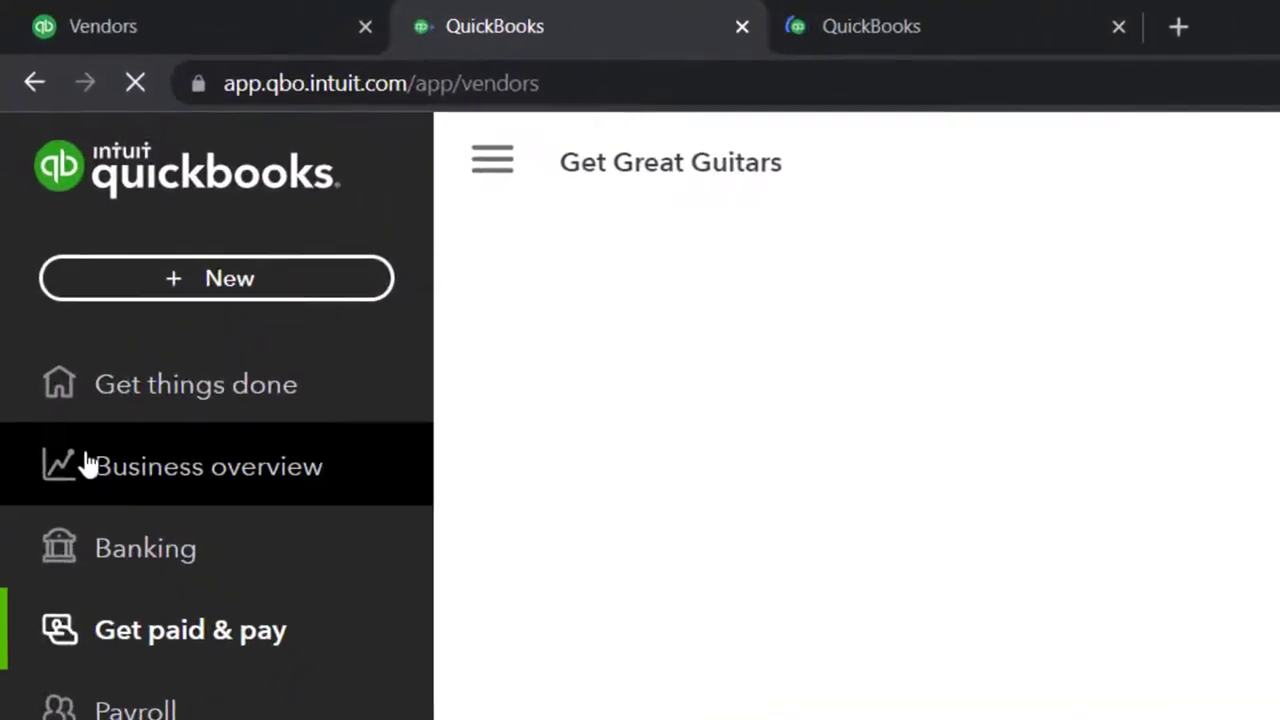
pyautogui.click(88, 465)
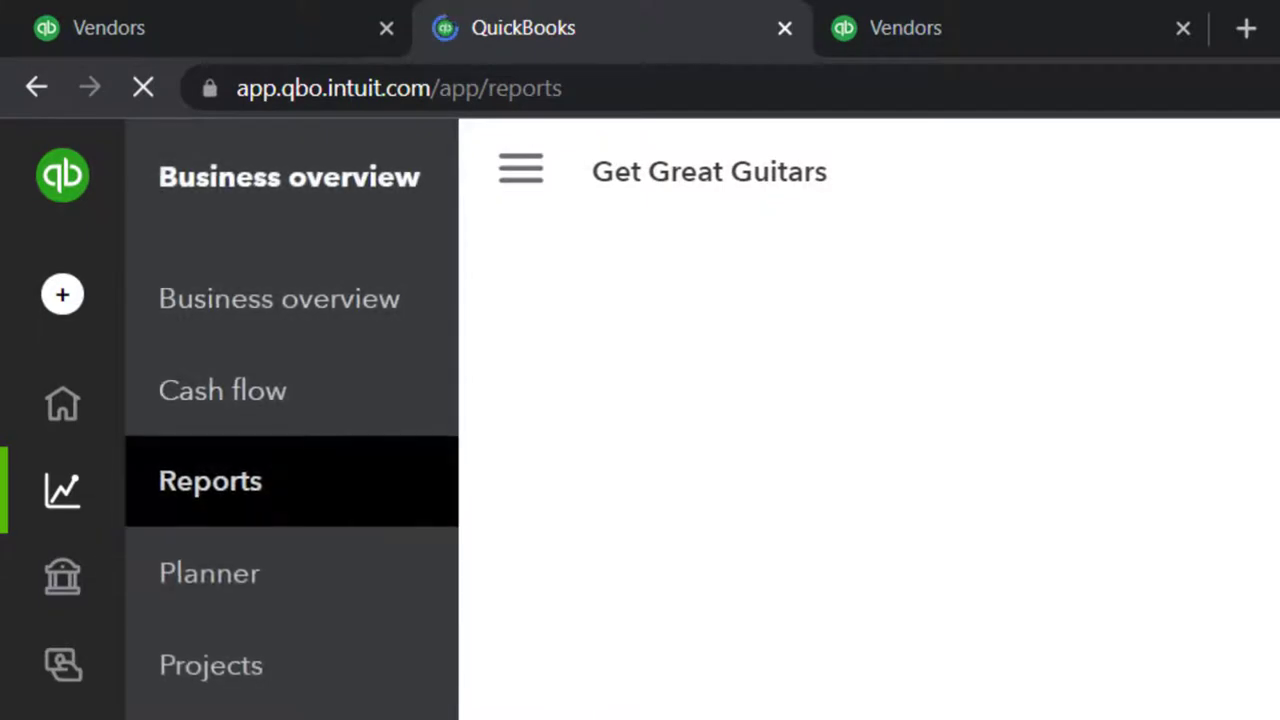
# Return to the Chrome window showing the Get Great Guitars Reports page
pyautogui.click(224, 704)
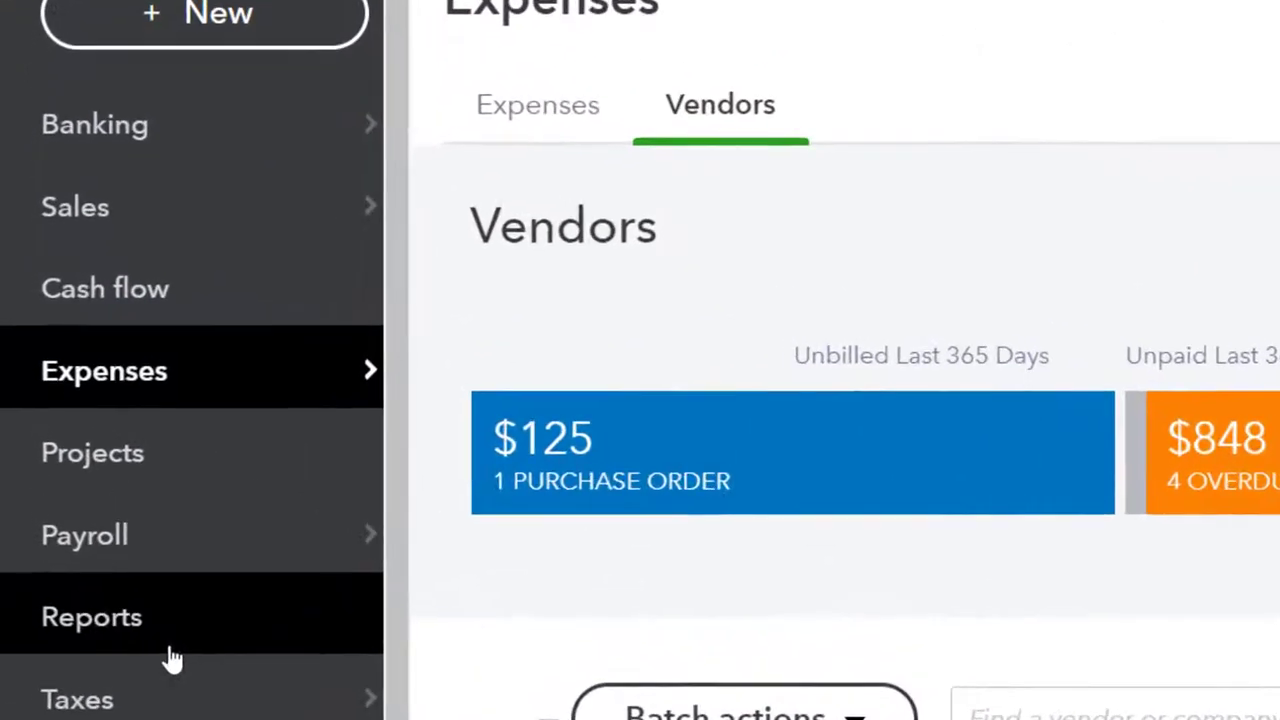
pyautogui.click(172, 652)
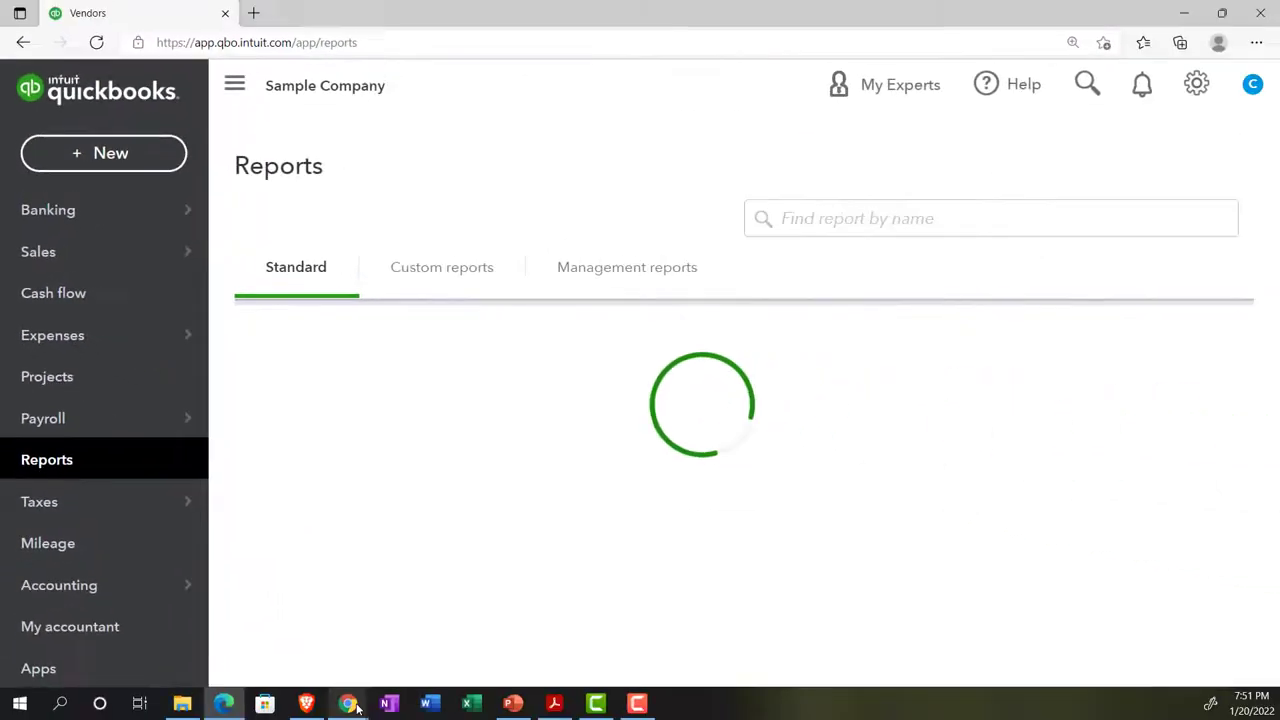
pyautogui.click(316, 657)
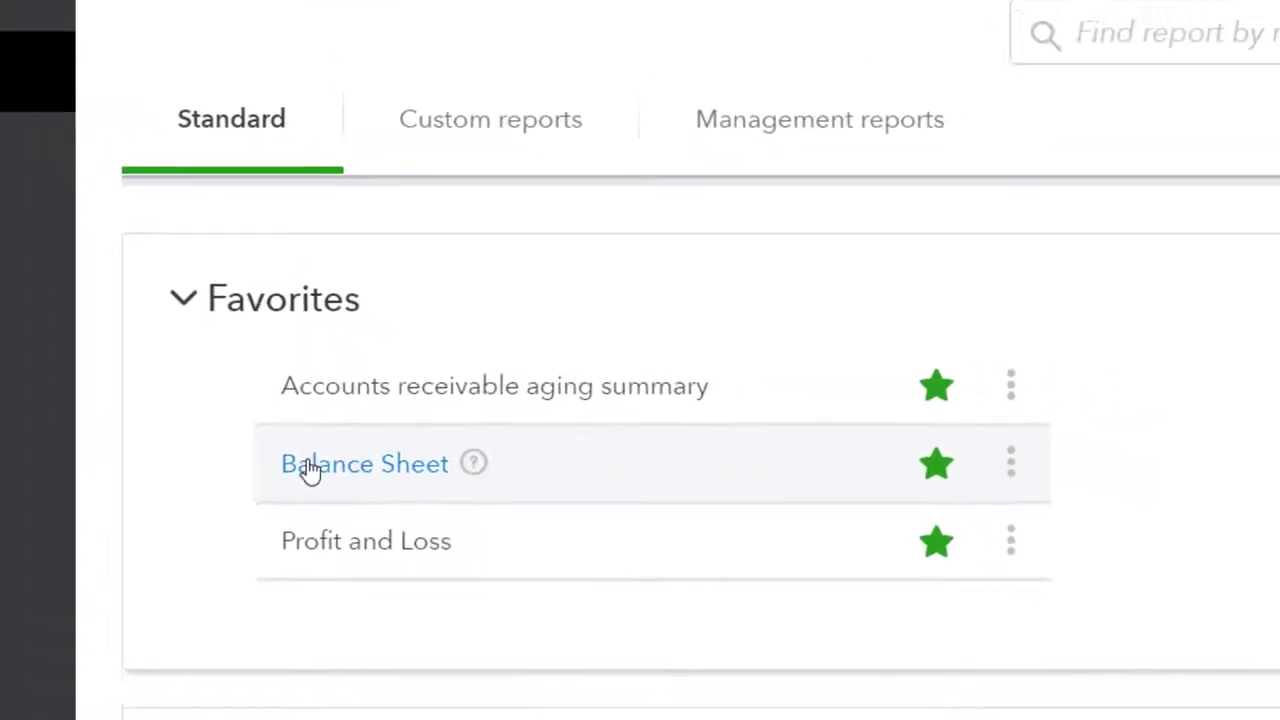
# Run the Balance Sheet for 01/01/2021 through 12/31/2021
pyautogui.click(295, 455)
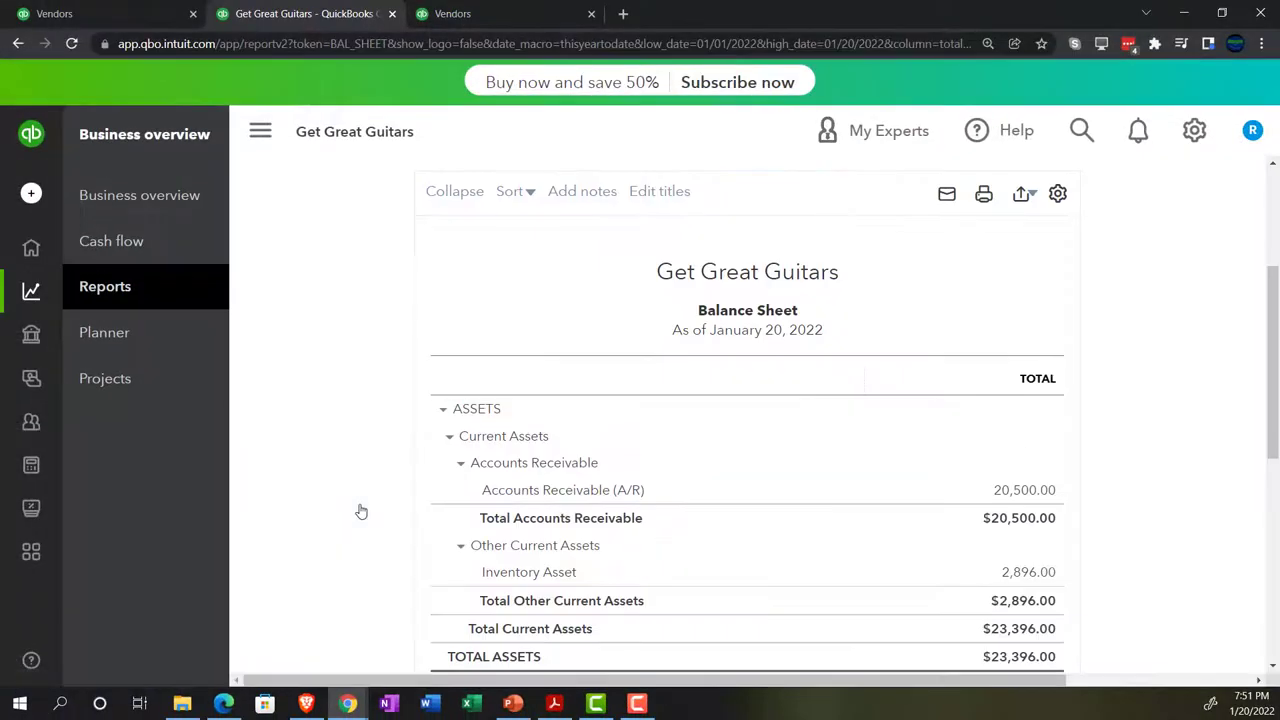
pyautogui.scroll(5, 361, 511)
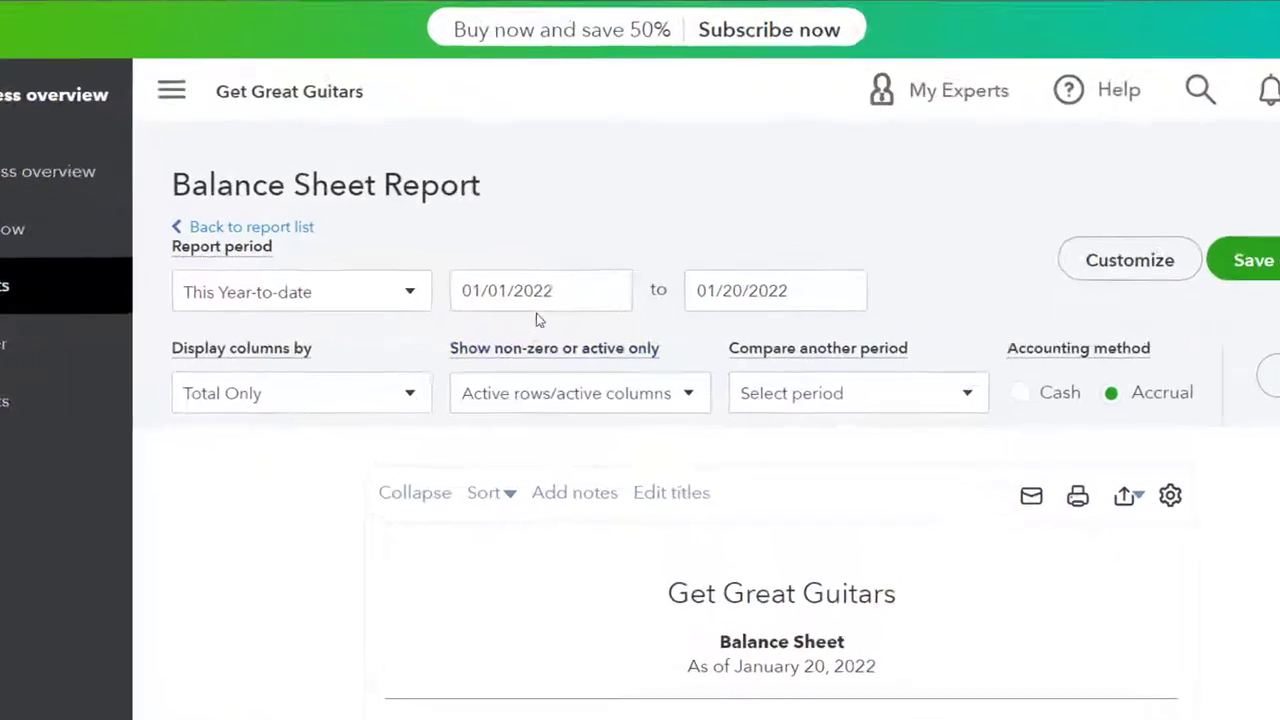
pyautogui.click(575, 294)
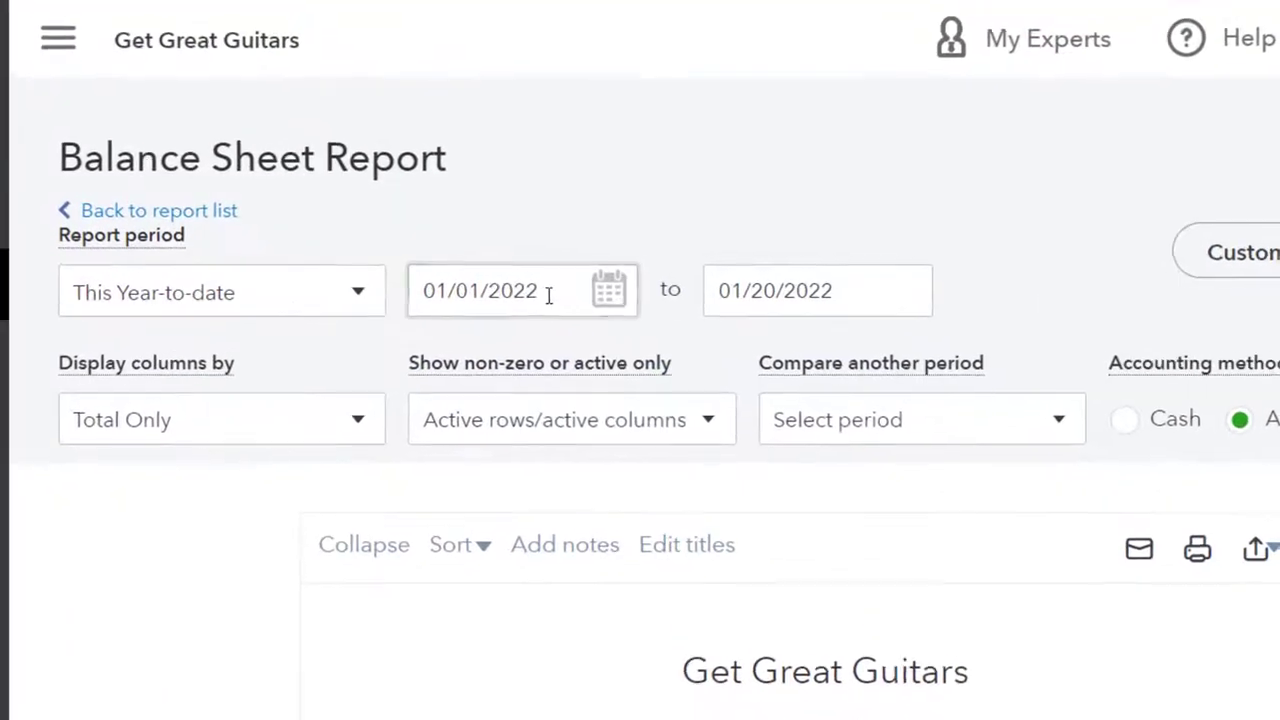
pyautogui.tripleClick(548, 294)
pyautogui.write('01012021')
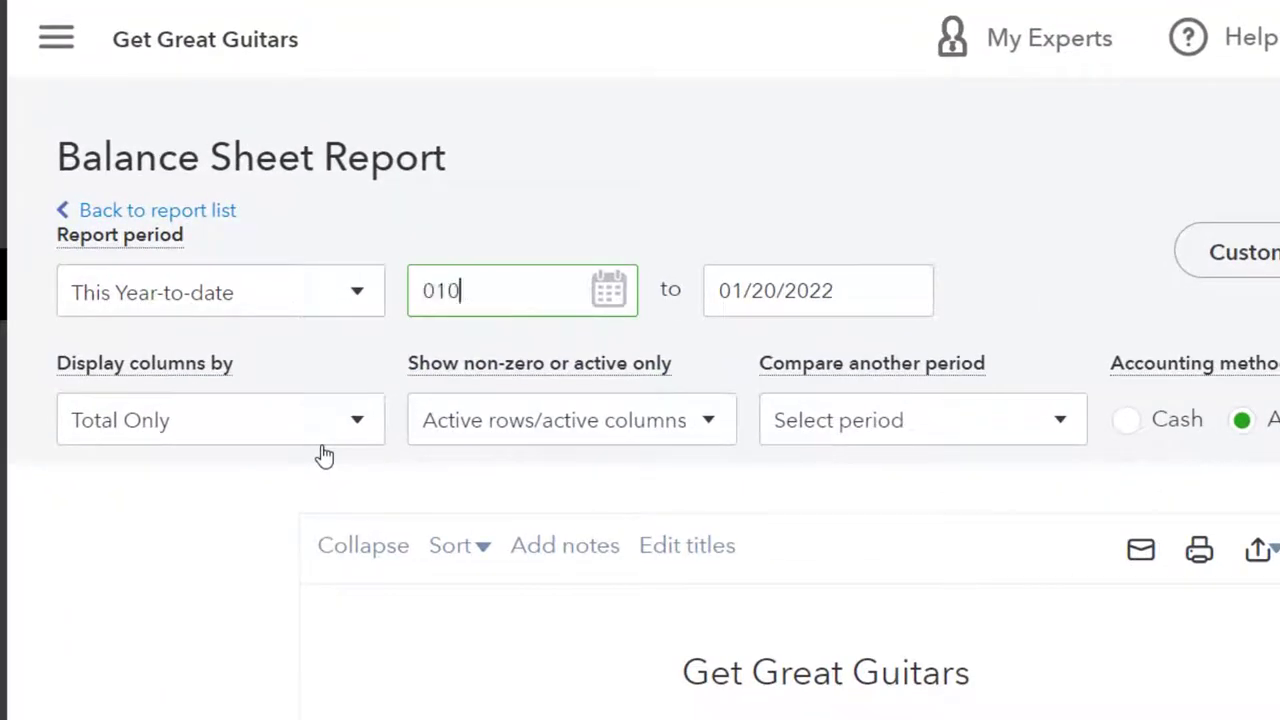
pyautogui.press('Tab')
pyautogui.write('12312021')
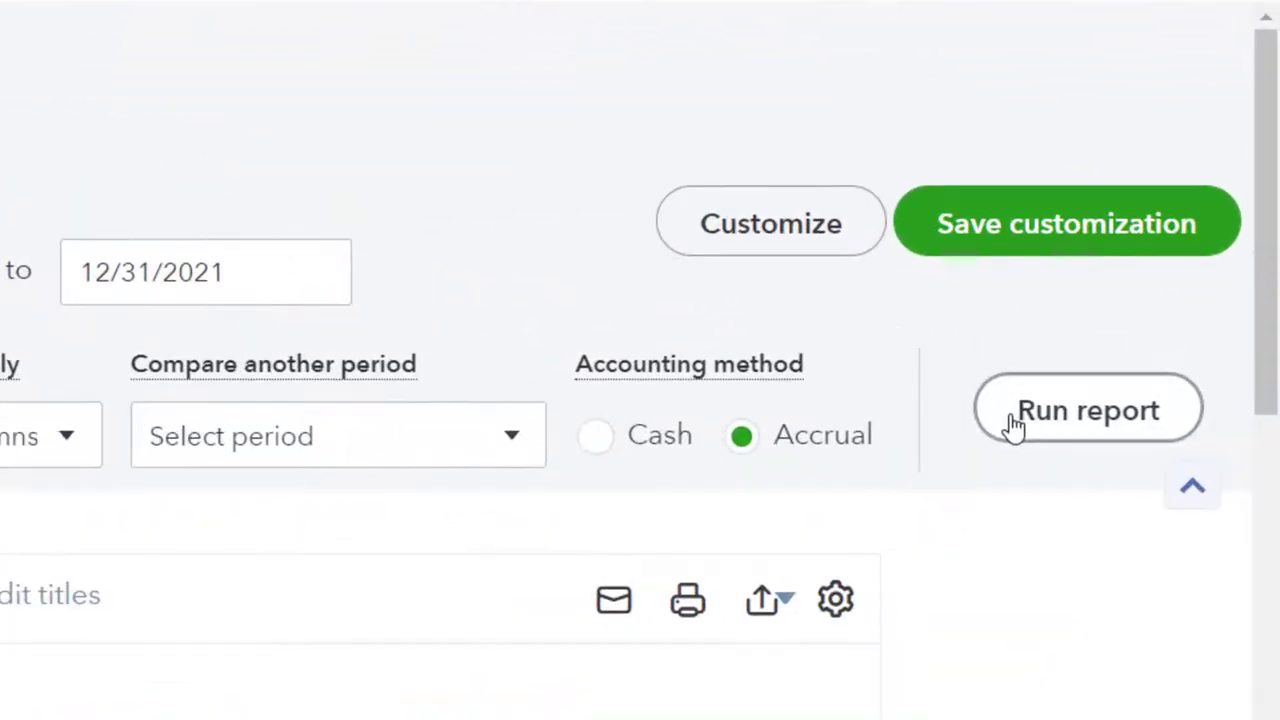
pyautogui.click(1184, 359)
# Compare the widened balance sheet with the trial balance, then drill into the 15,000.00 A/P amount
pyautogui.scroll(-3, 477, 215)
pyautogui.click(268, 140)
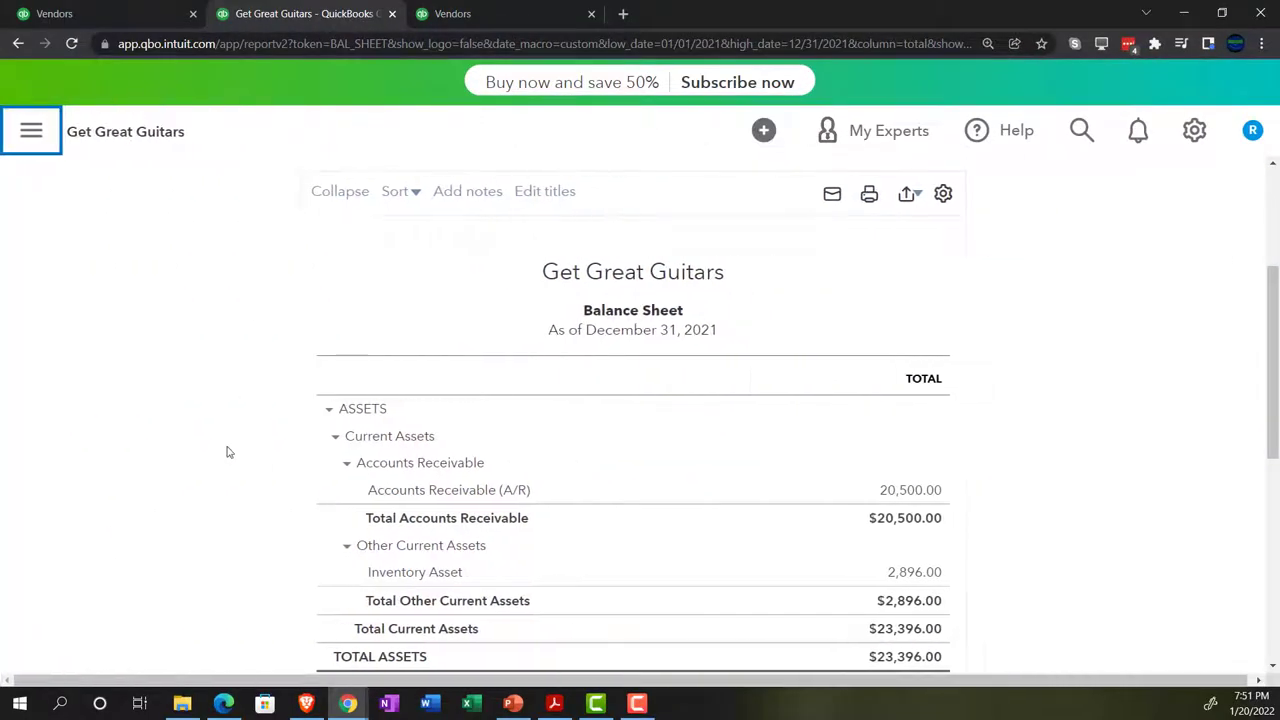
pyautogui.hotkey('ctrl', '+')
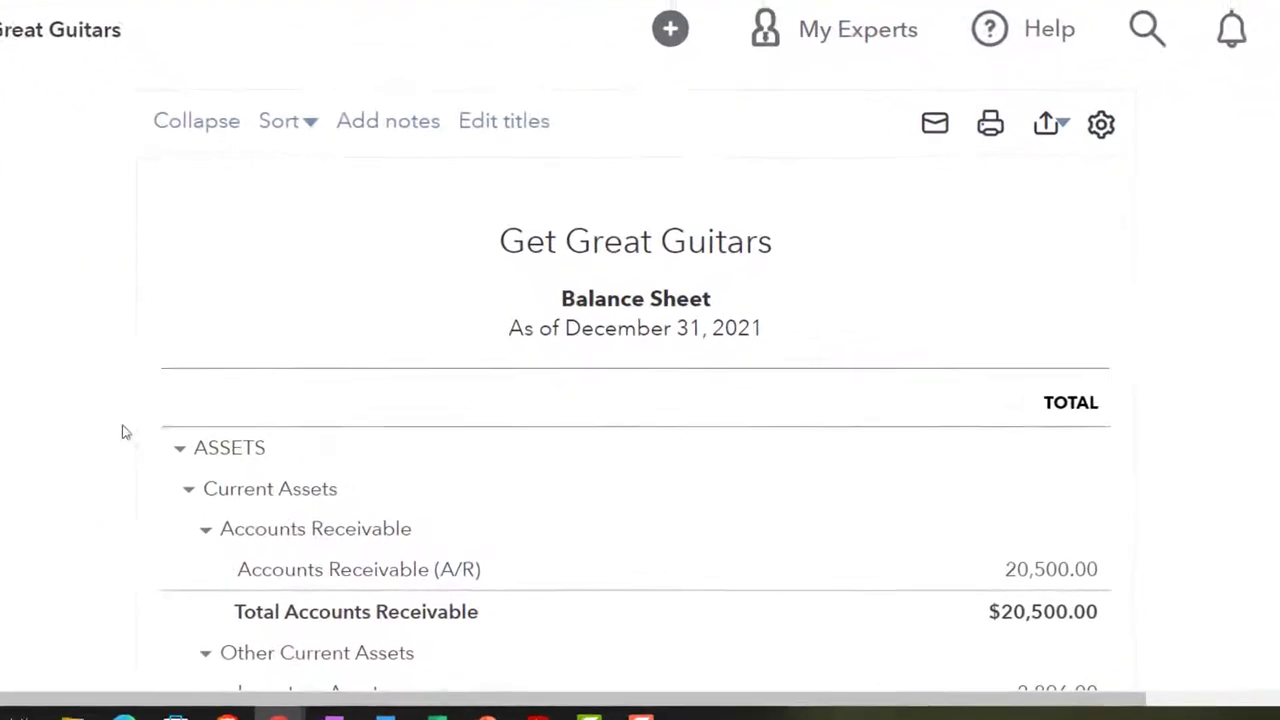
pyautogui.scroll(-5, 63, 410)
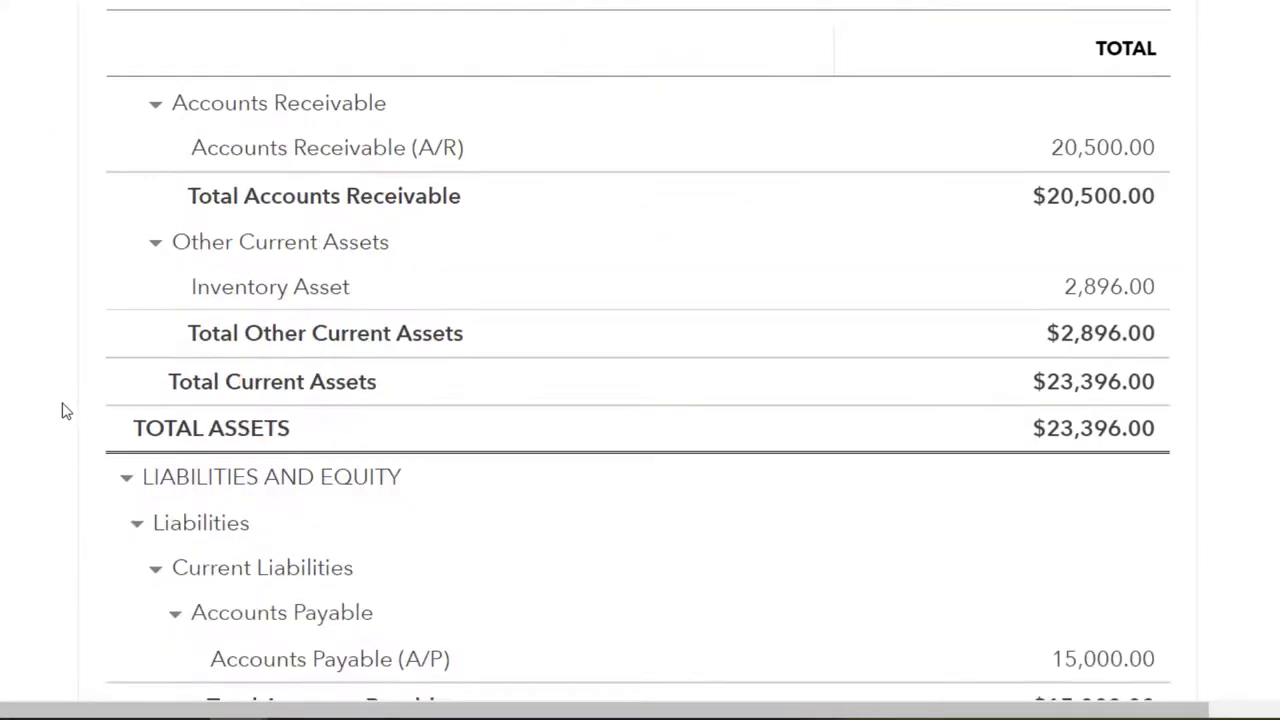
pyautogui.scroll(-1, 63, 410)
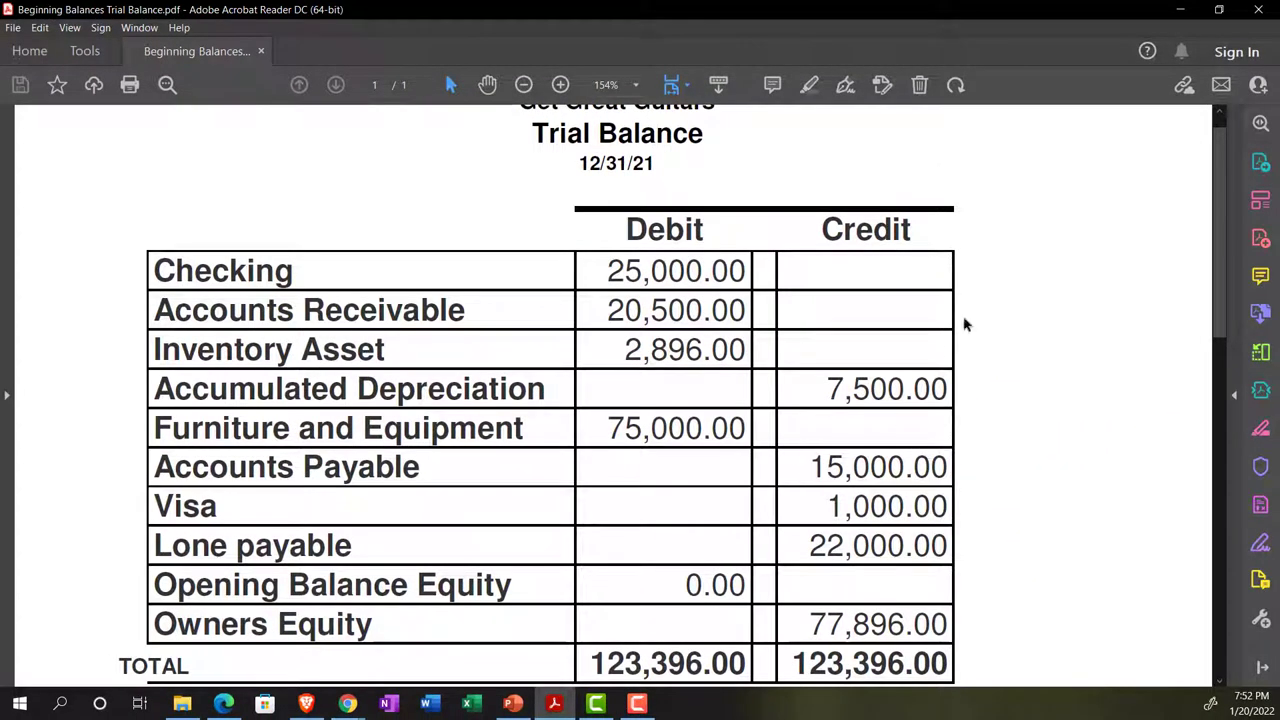
pyautogui.click(1180, 12)
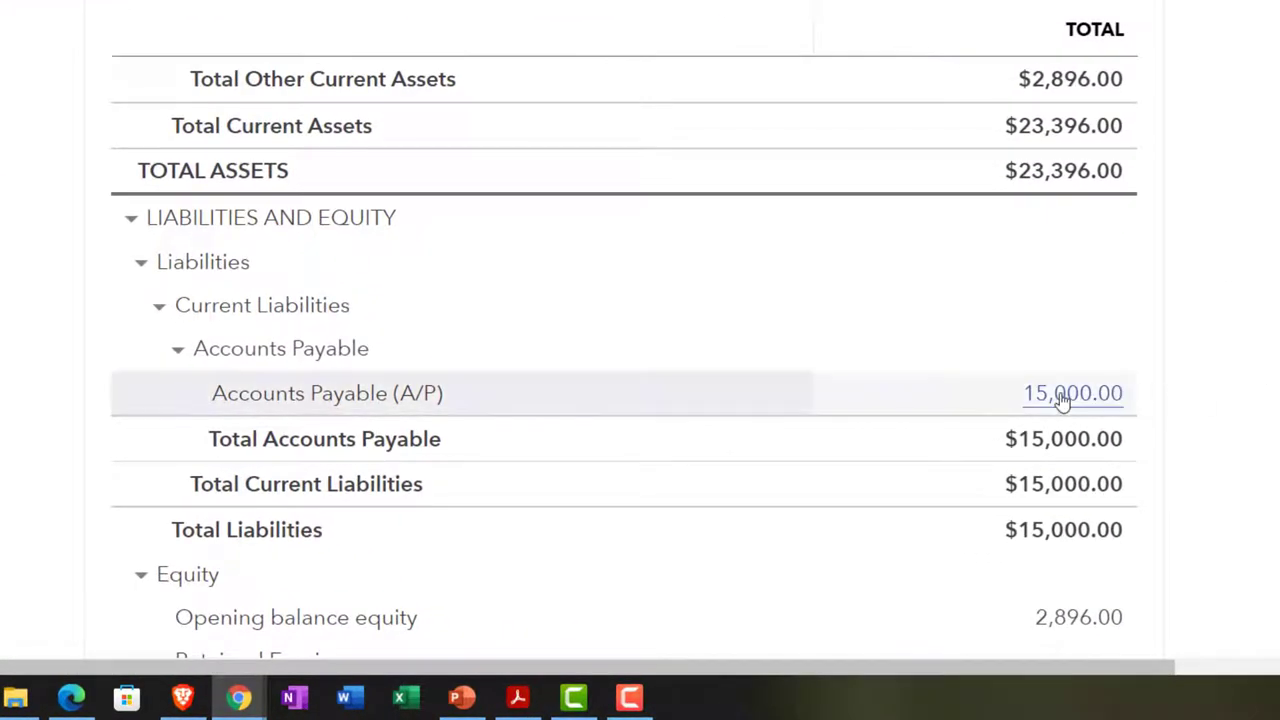
pyautogui.click(1060, 398)
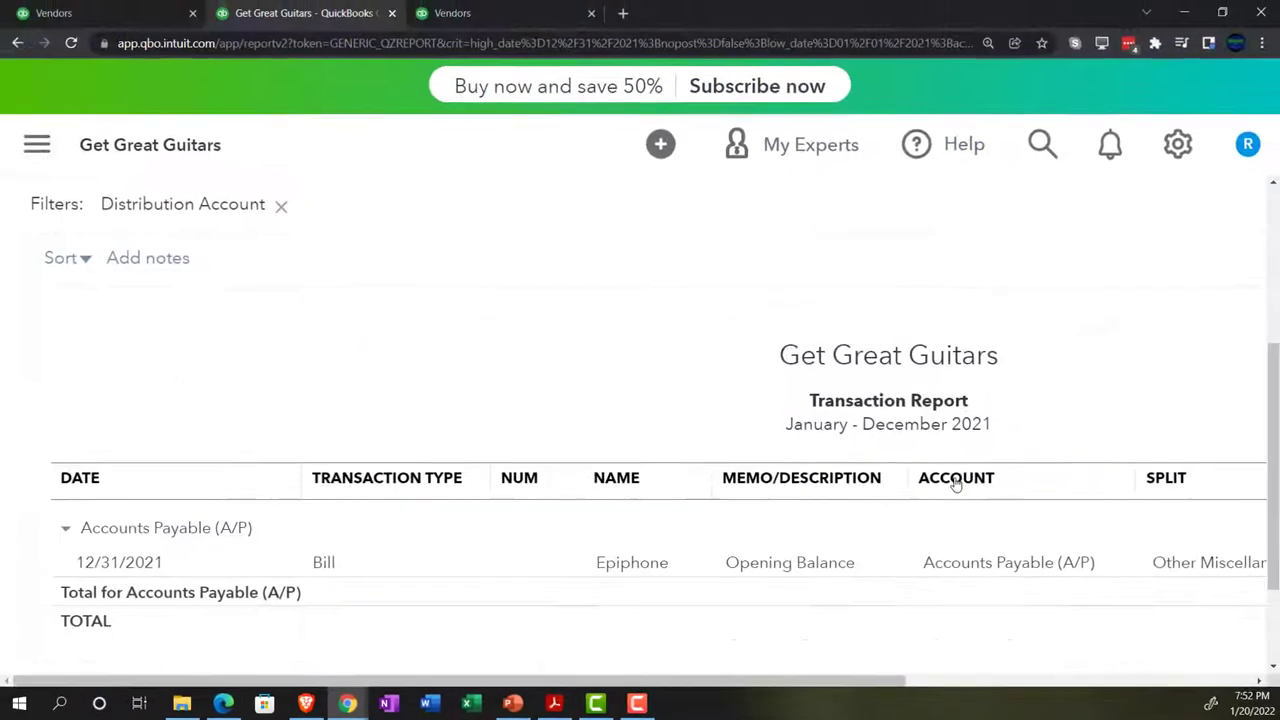
pyautogui.hotkey('ctrl', '-')
pyautogui.hotkey('ctrl', '-')
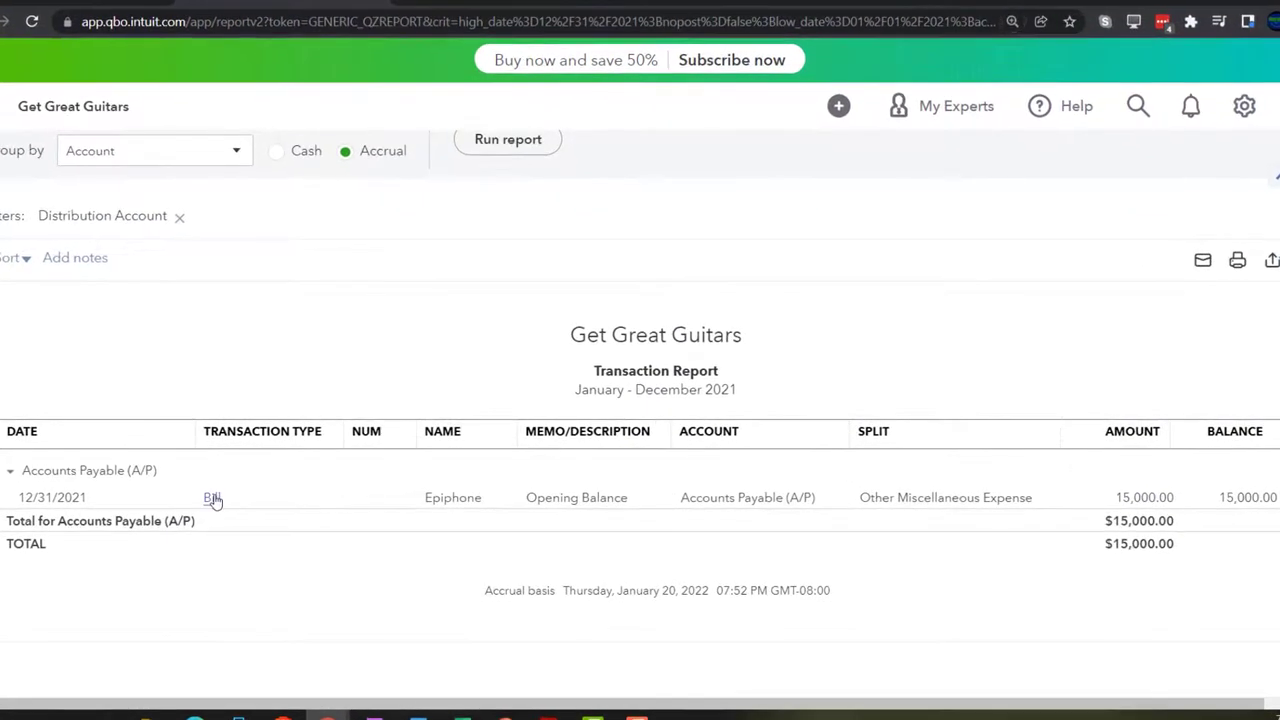
# Open Epiphone's 12/31/2021 opening-balance bill for 15,000.00 and dismiss the promotion popup
pyautogui.click(1128, 504)
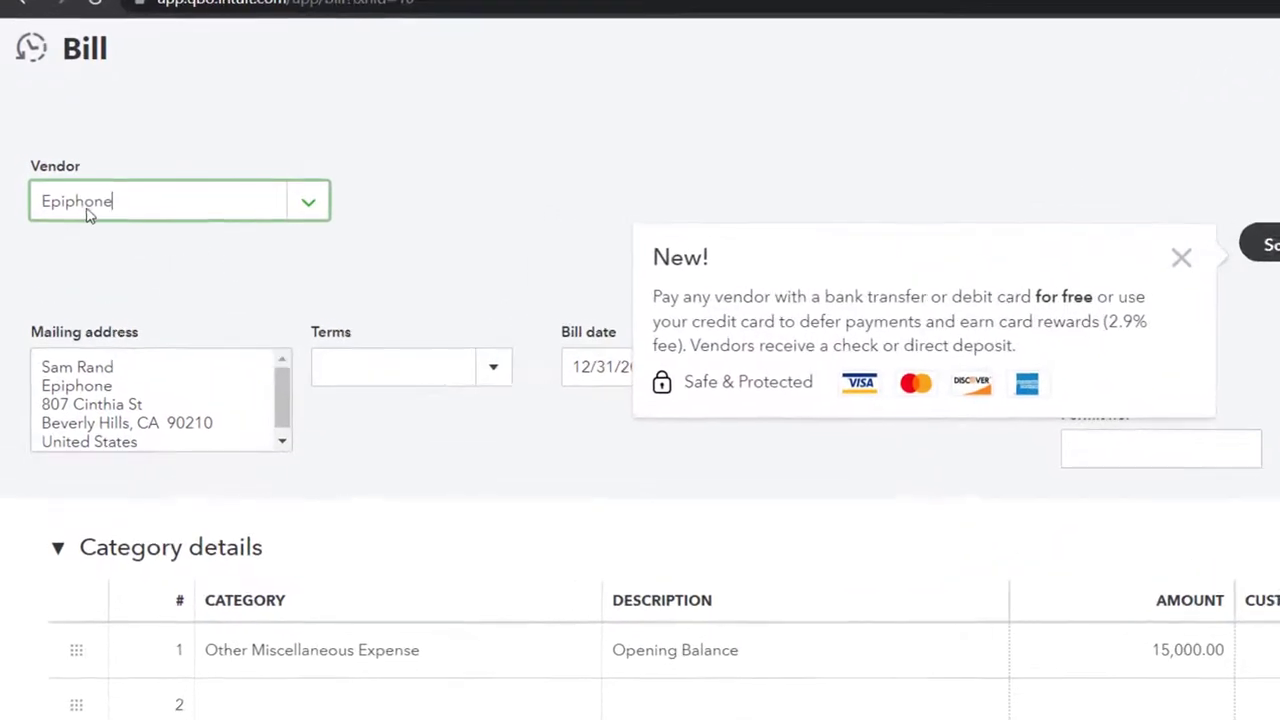
pyautogui.click(1199, 259)
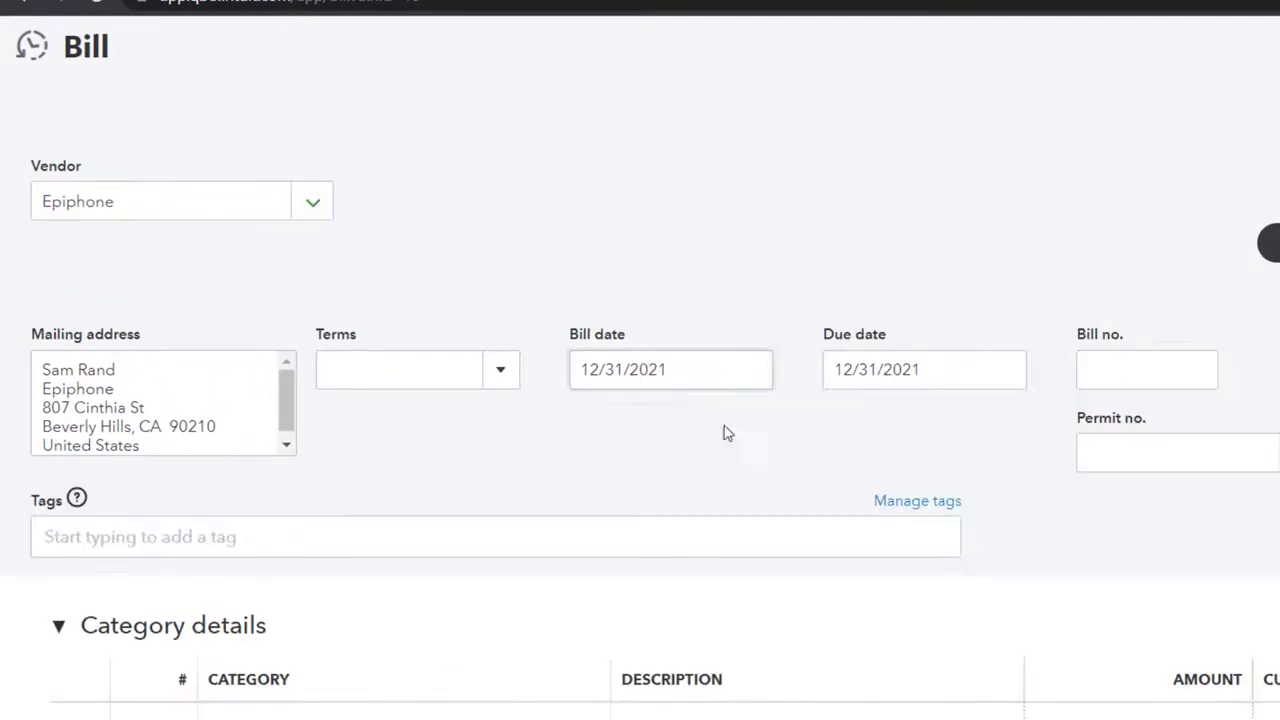
pyautogui.scroll(-1, 386, 600)
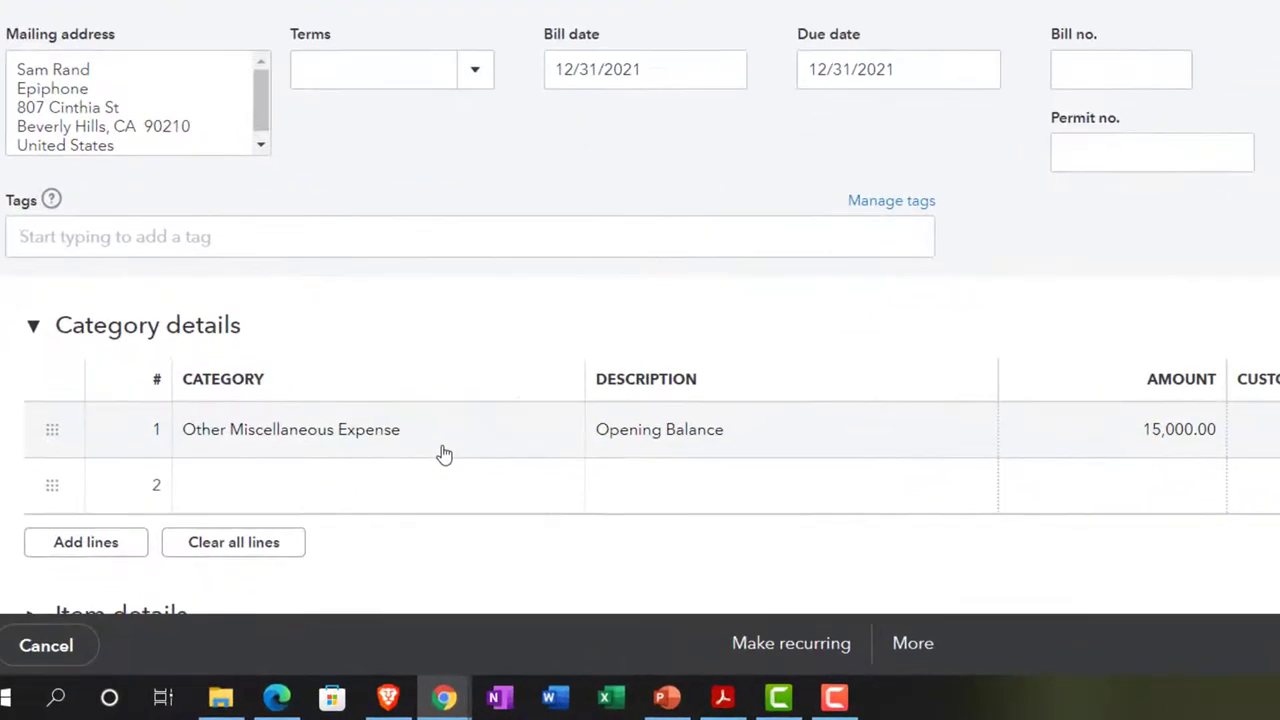
pyautogui.scroll(-4, 445, 455)
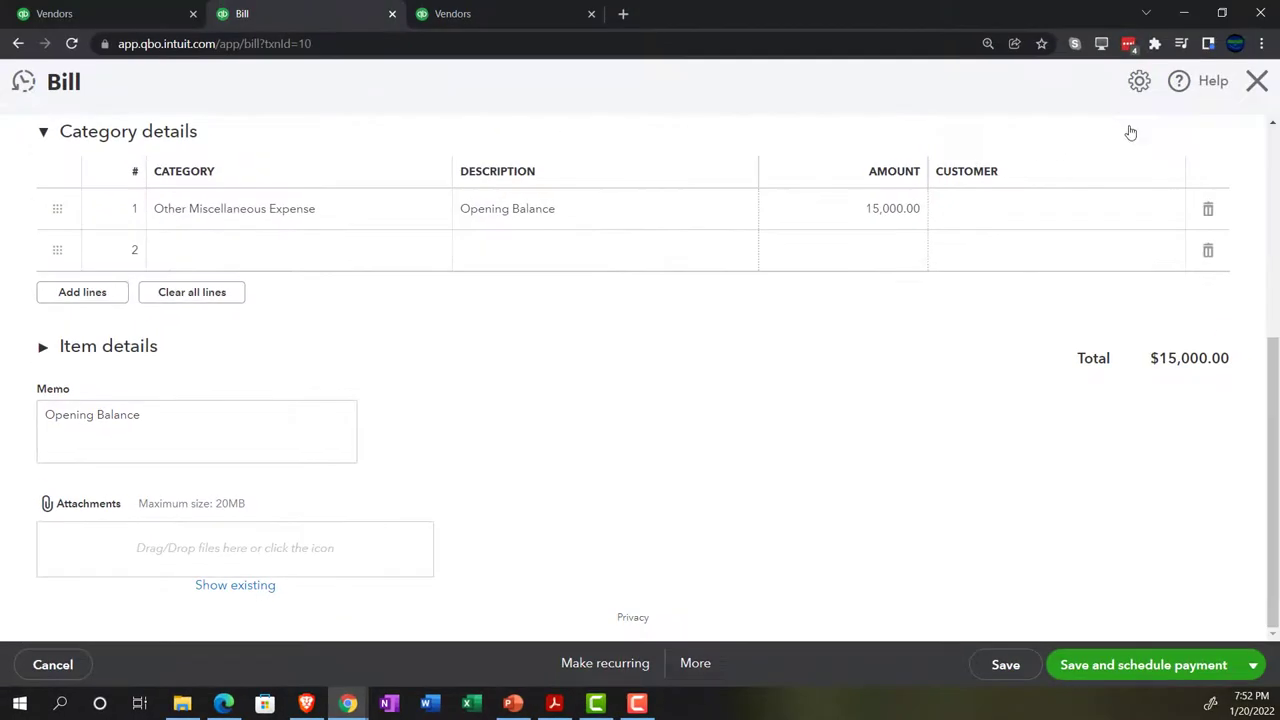
# Close the Epiphone bill, review the Balance Sheet equity, and return to the Vendors tab
pyautogui.click(1252, 86)
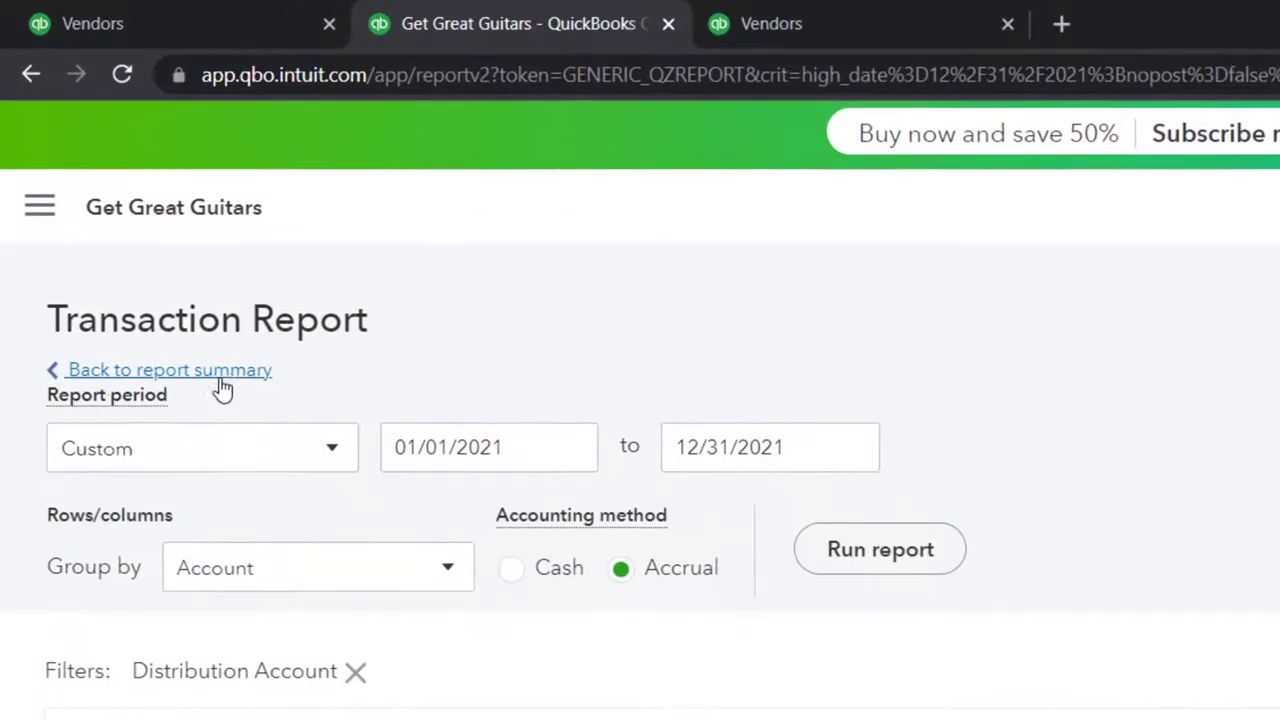
pyautogui.click(158, 275)
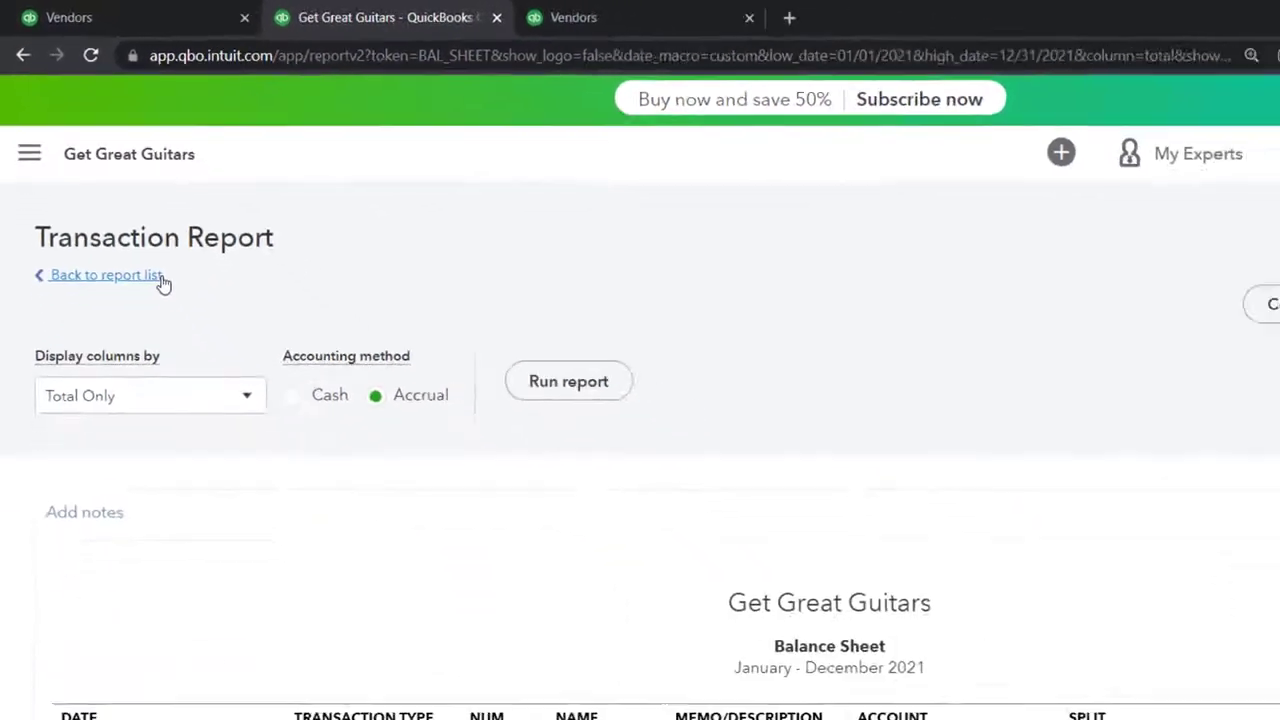
pyautogui.scroll(-10, 431, 565)
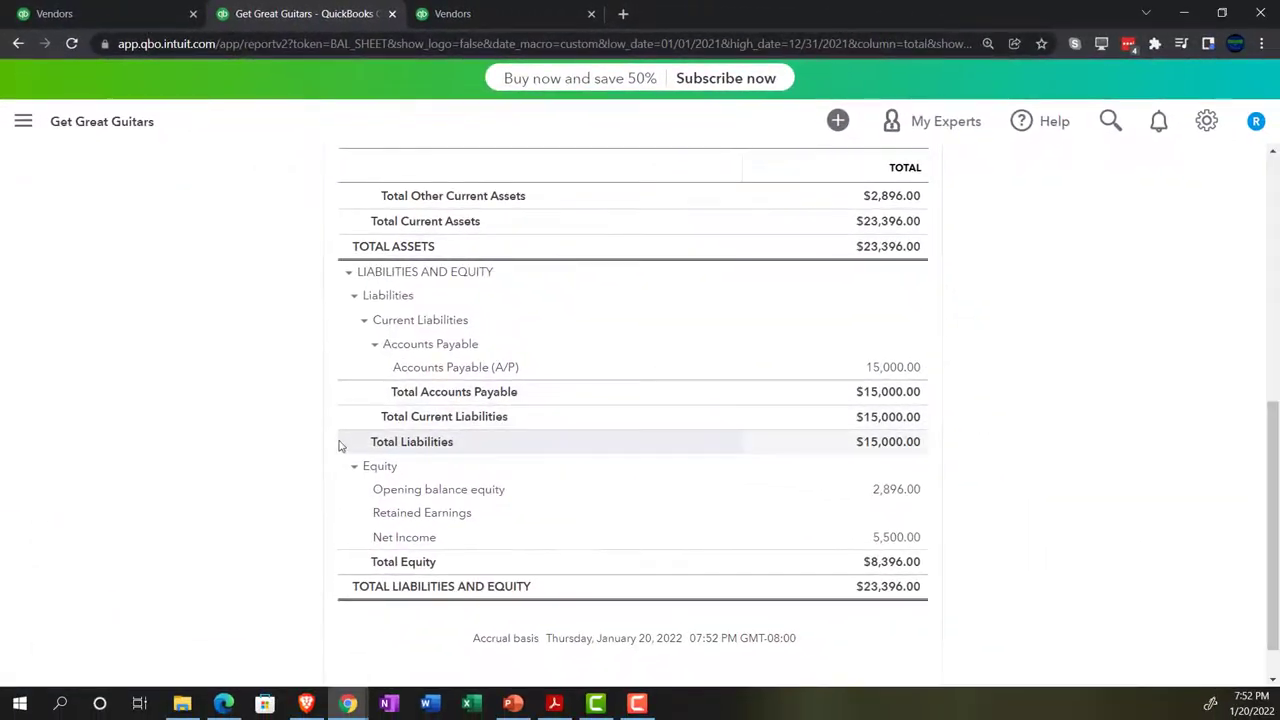
pyautogui.hotkey('ctrl', '+')
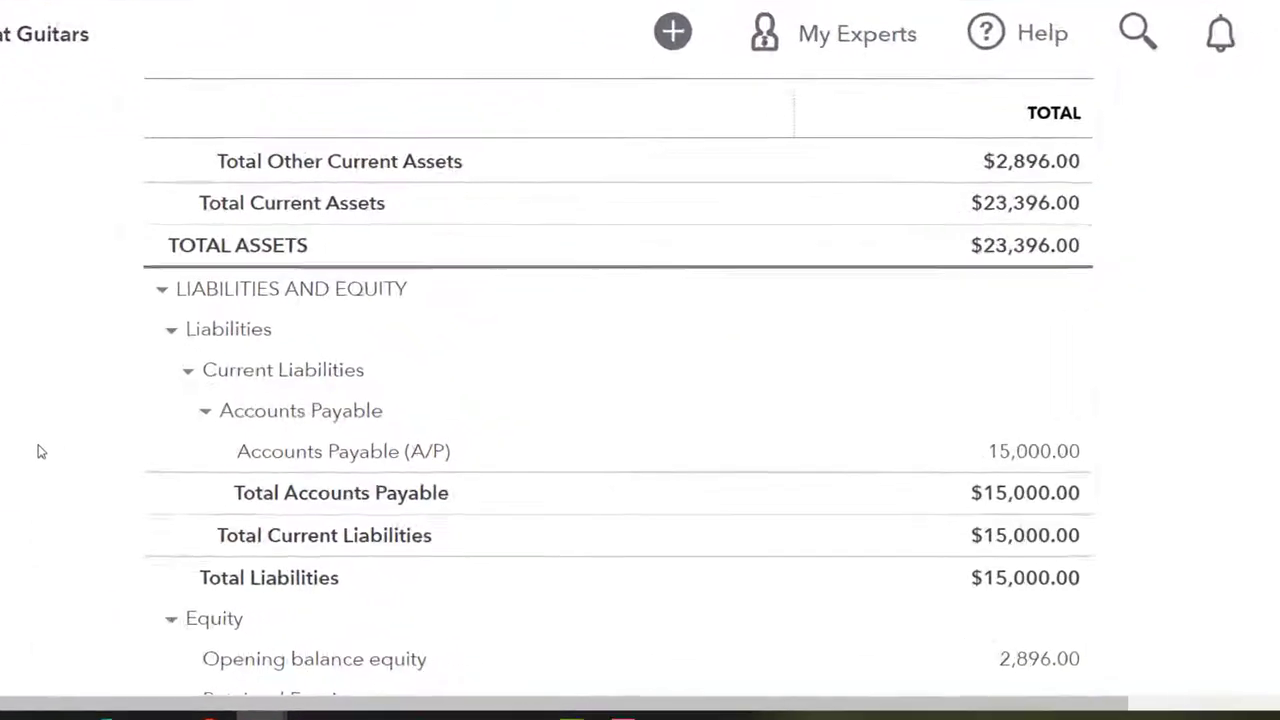
pyautogui.scroll(-5, 805, 468)
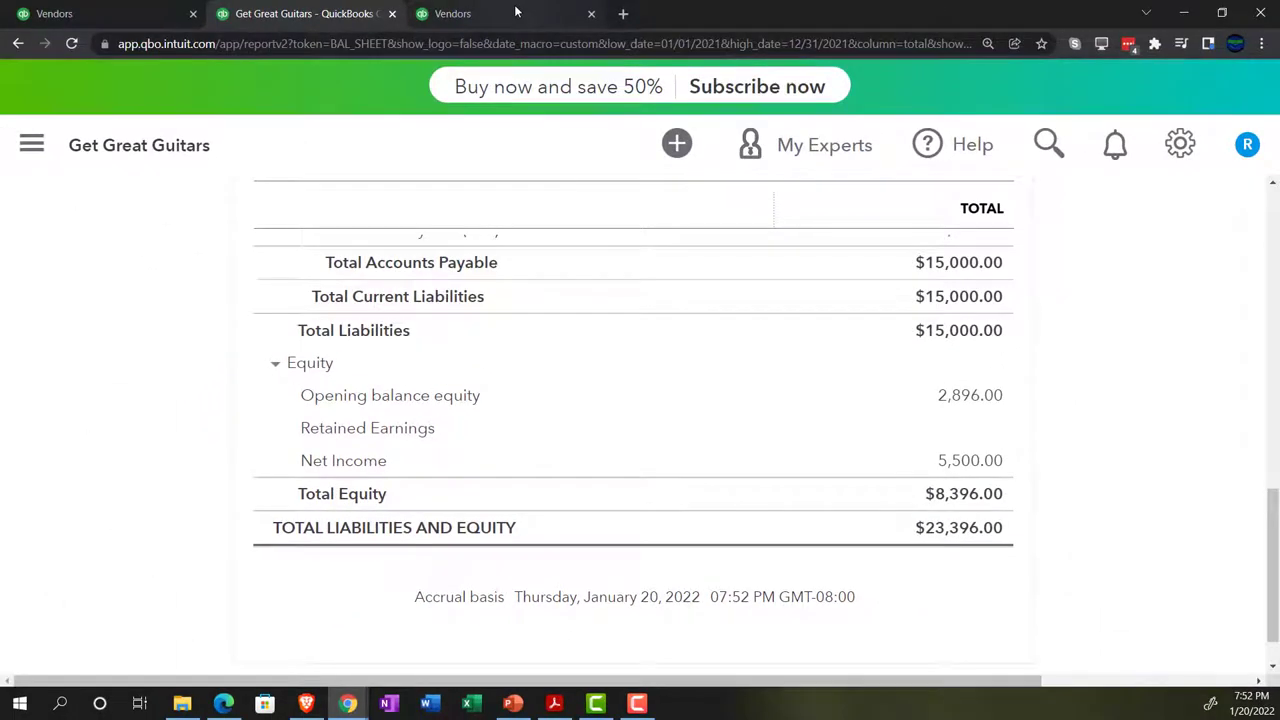
pyautogui.click(516, 11)
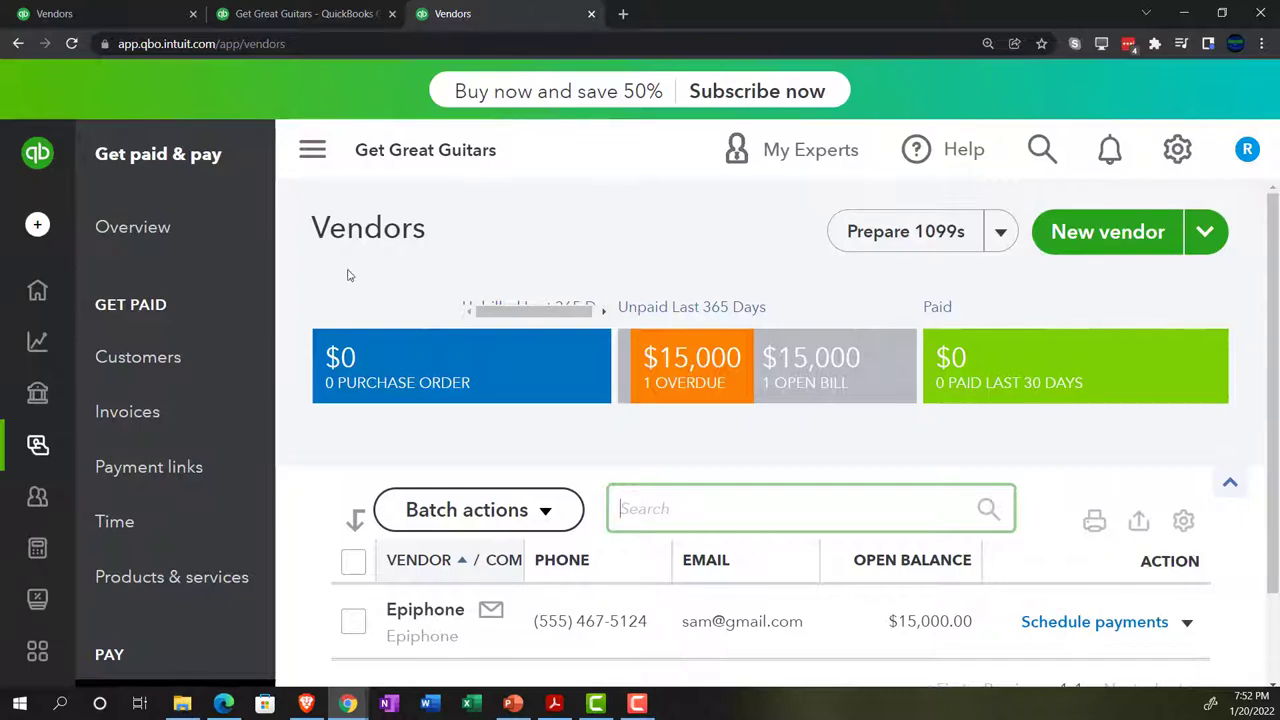
# Open the Profit and Loss report from Business overview > Reports with the sidebar collapsed
pyautogui.moveTo(40, 292)
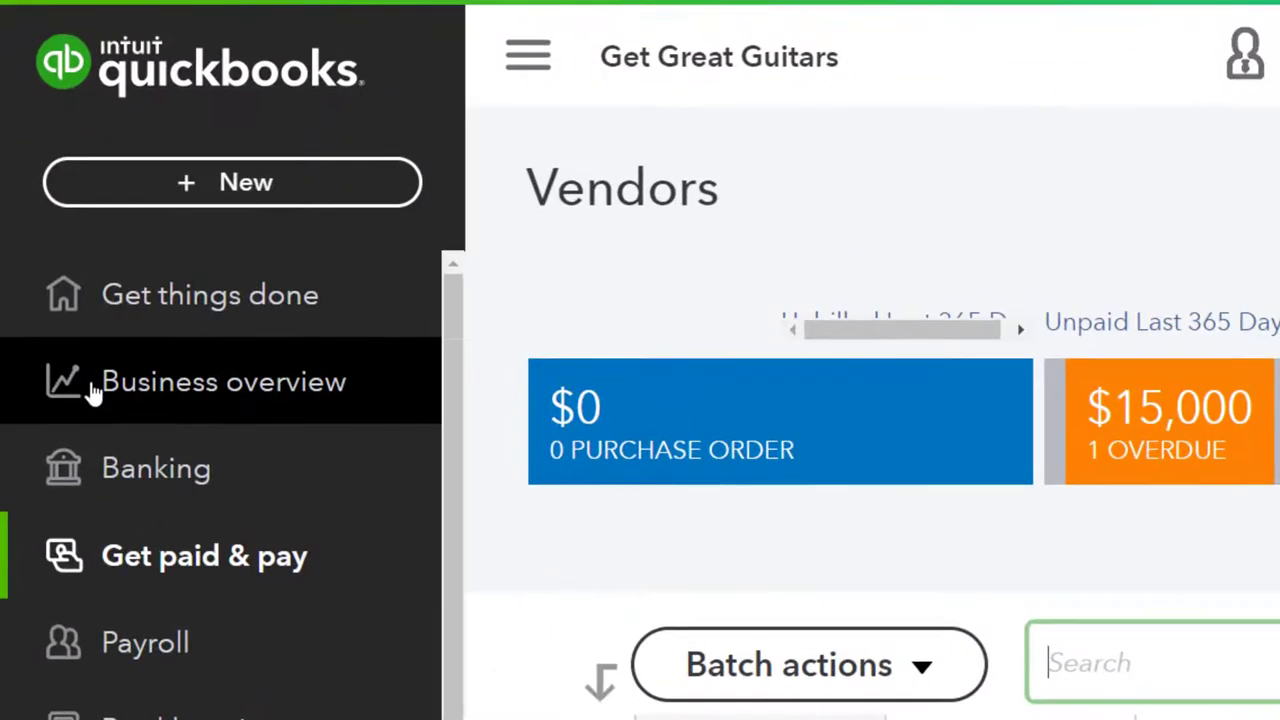
pyautogui.click(90, 393)
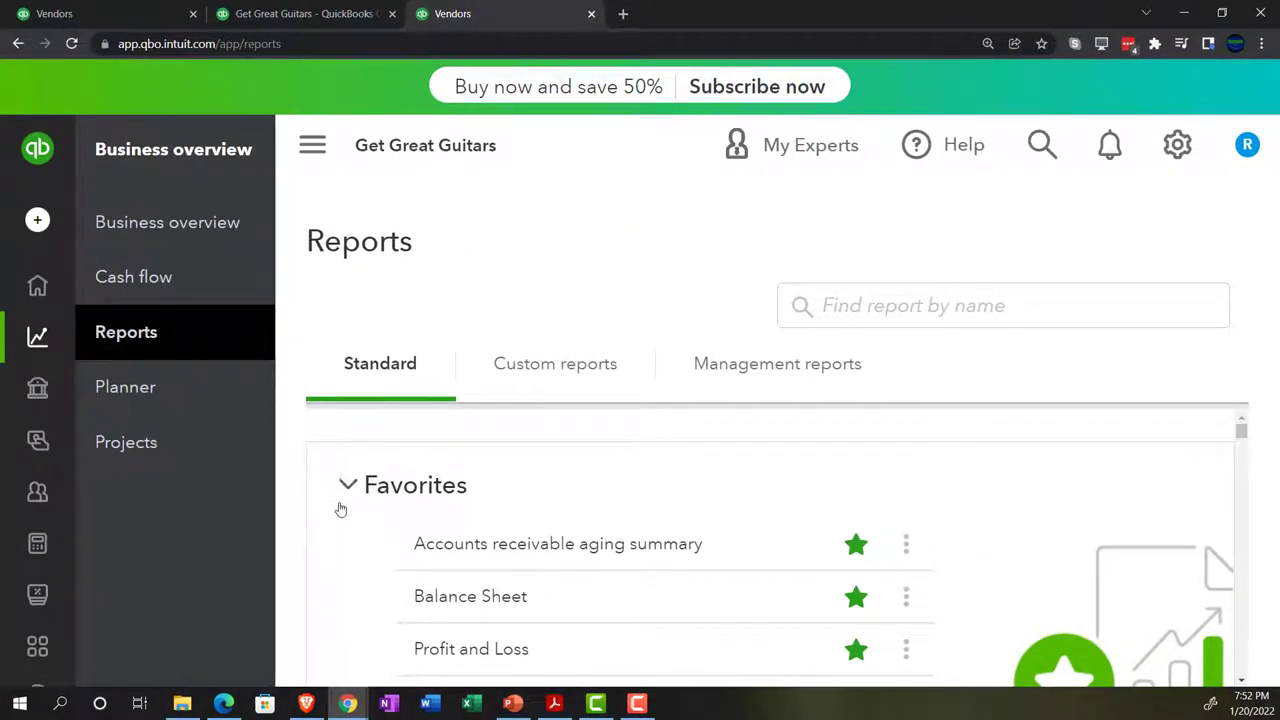
pyautogui.scroll(-1, 340, 511)
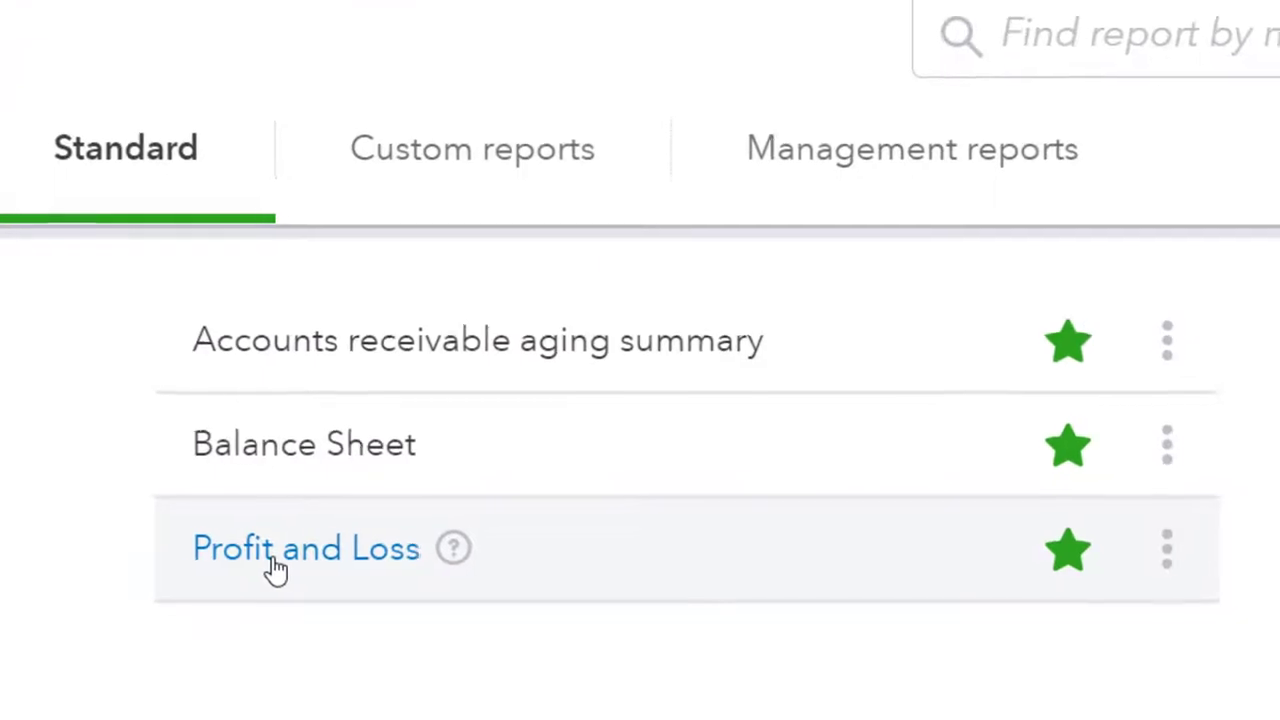
pyautogui.click(278, 566)
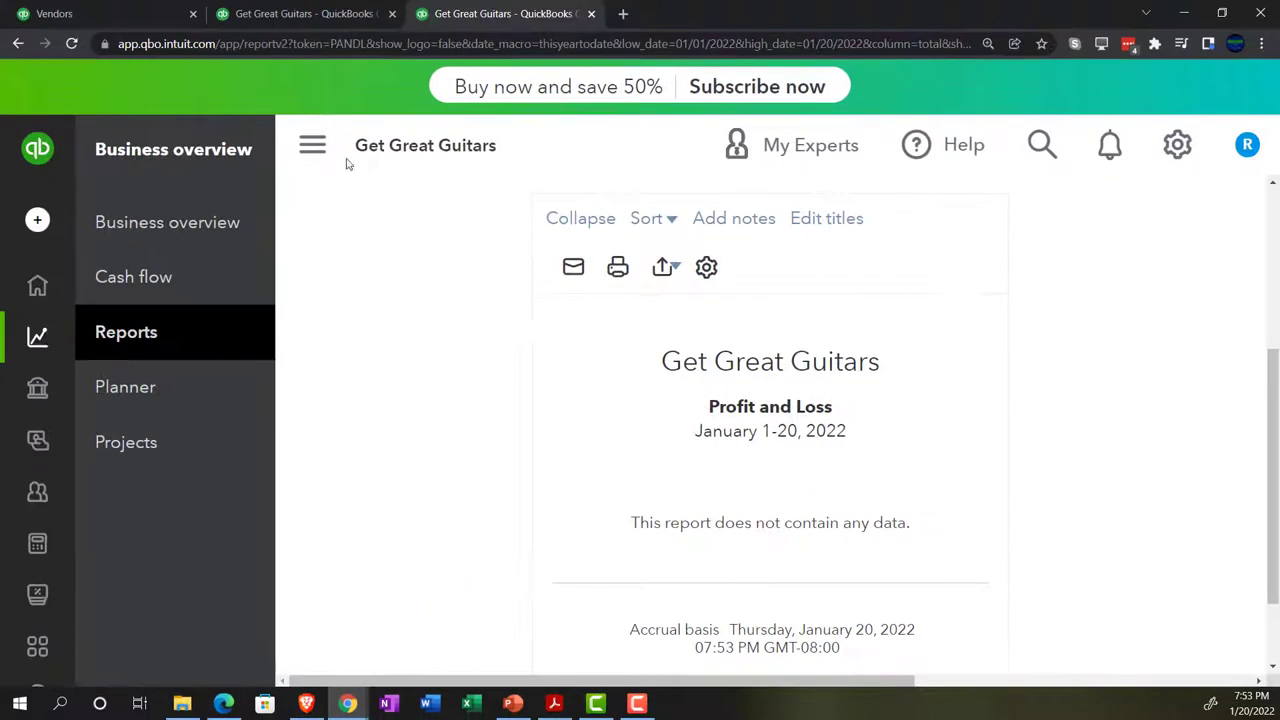
pyautogui.click(336, 154)
# Set the Profit and Loss period to 01/01/2021 through 12/31/2021
pyautogui.scroll(5, 366, 434)
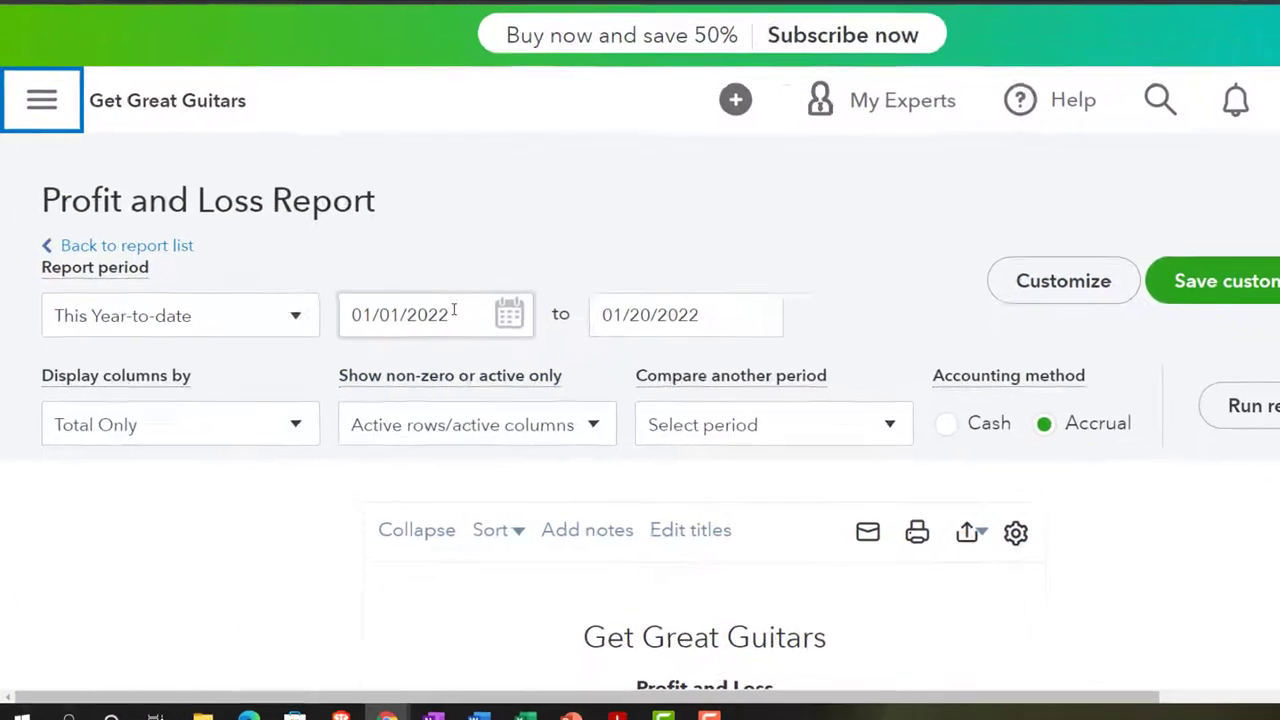
pyautogui.click(463, 305)
pyautogui.write('0')
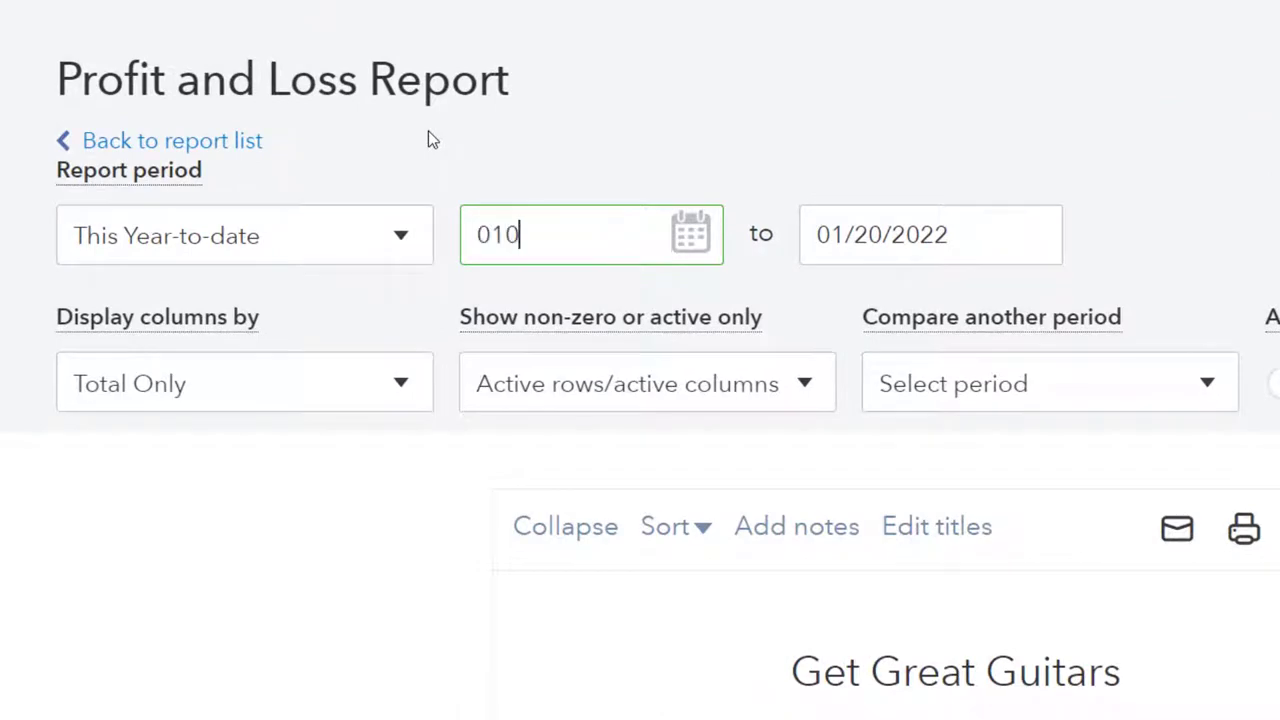
pyautogui.write('1/01/2021')
pyautogui.press('Tab')
pyautogui.write('123121')
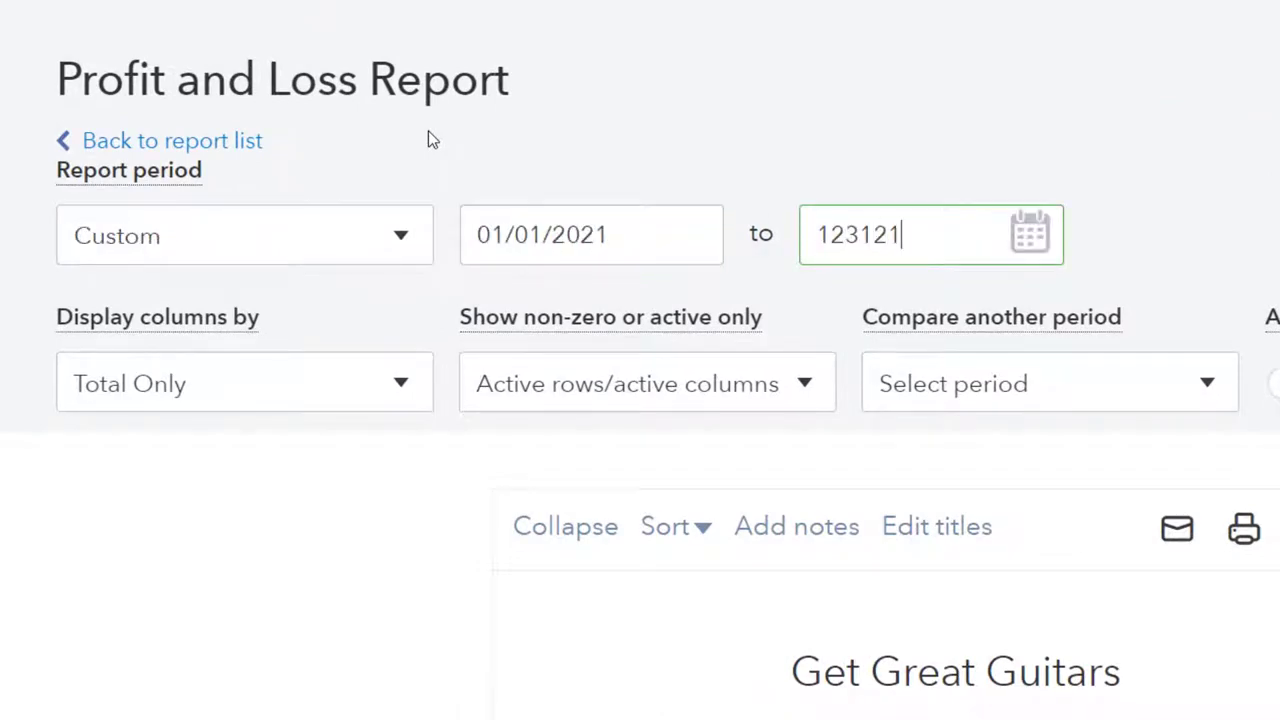
pyautogui.click(428, 132)
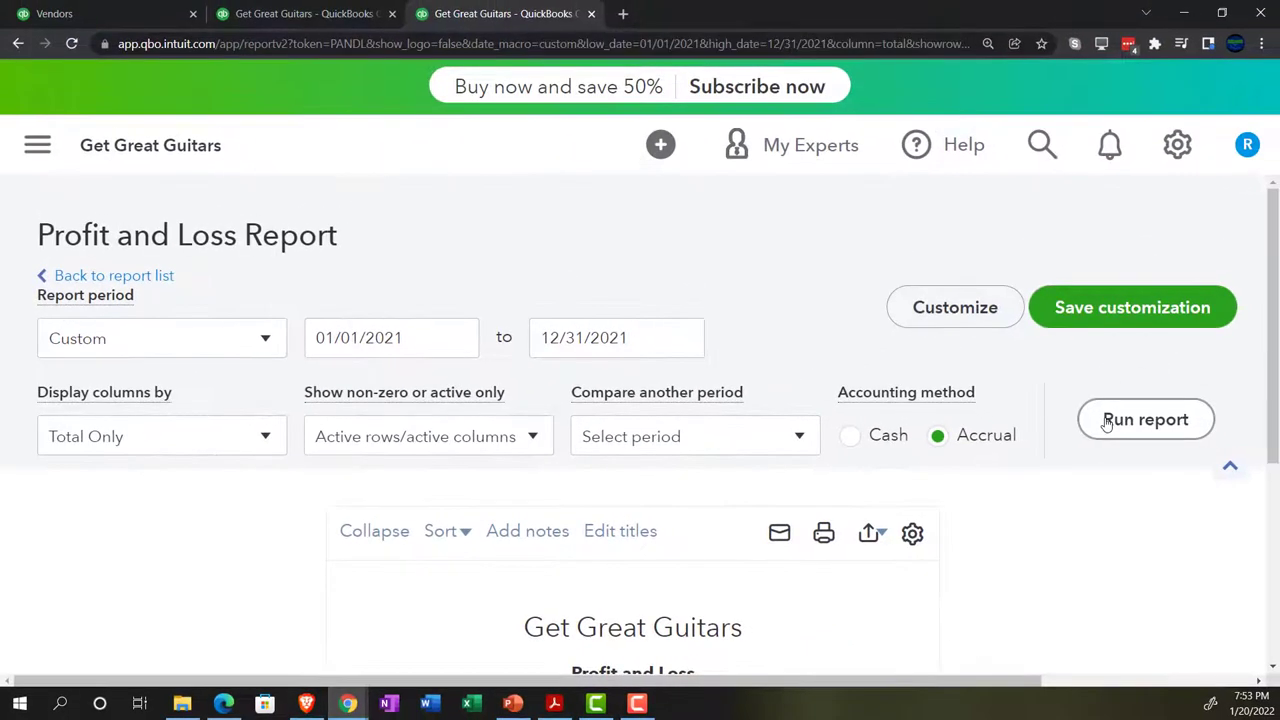
# Run the 2021 Profit and Loss, check the 15,000.00 Other Miscellaneous Expense transactions, and return to the summary
pyautogui.click(1107, 421)
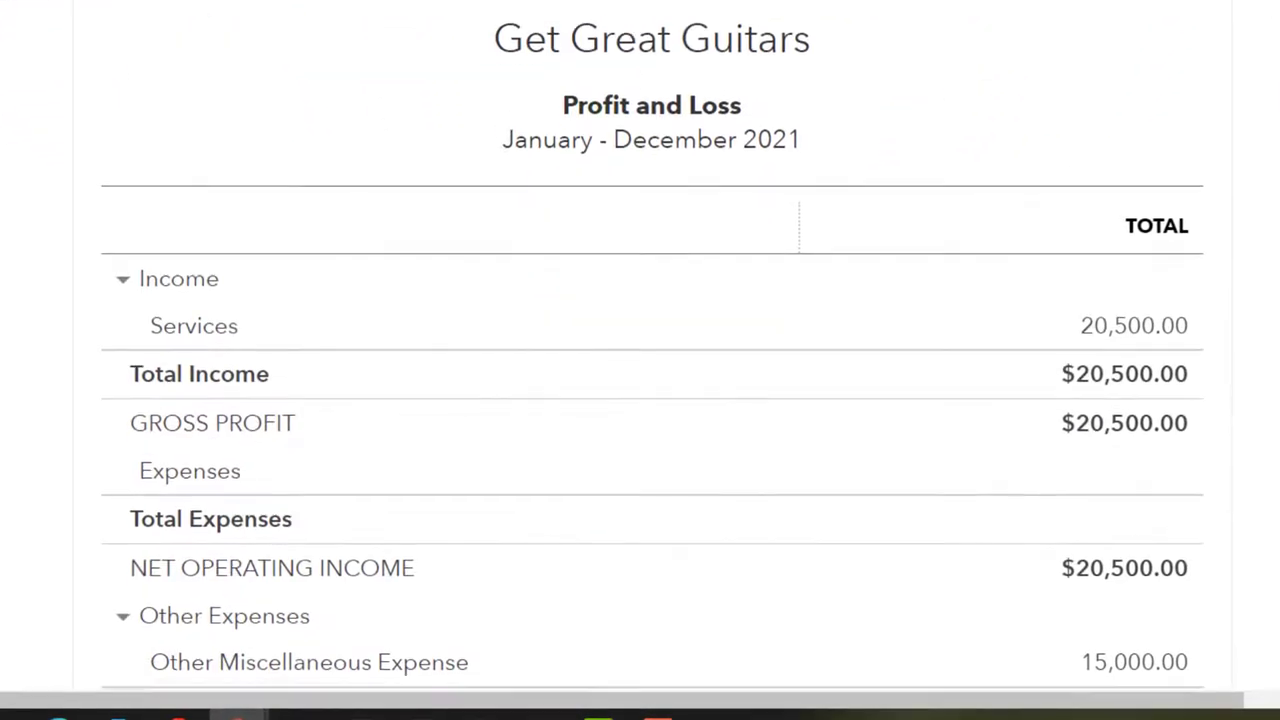
pyautogui.scroll(-1, 1223, 247)
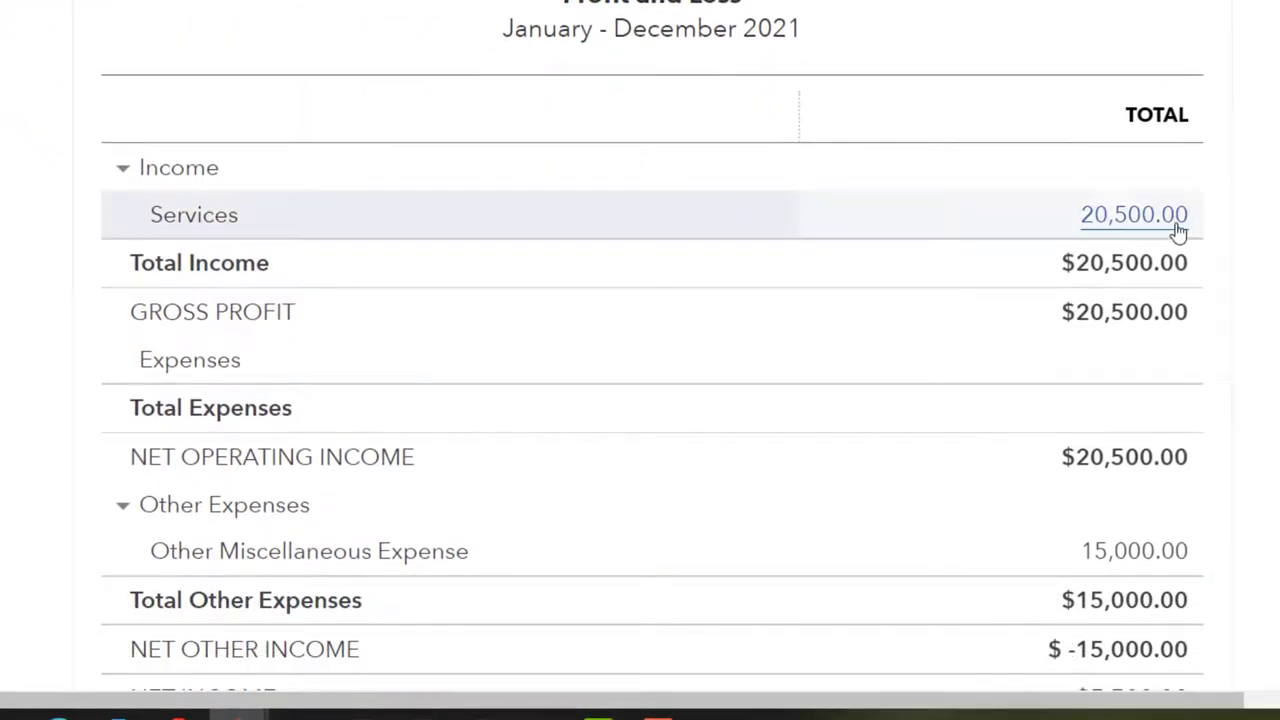
pyautogui.scroll(-2, 1180, 230)
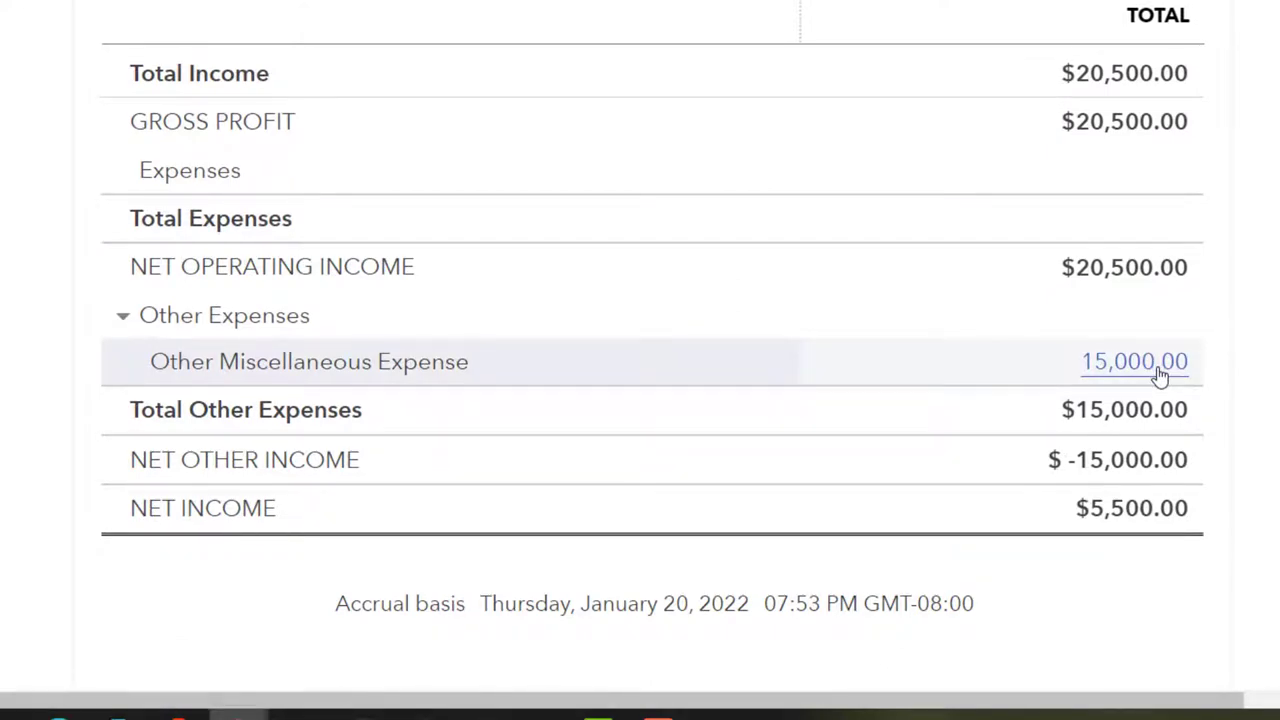
pyautogui.click(1160, 375)
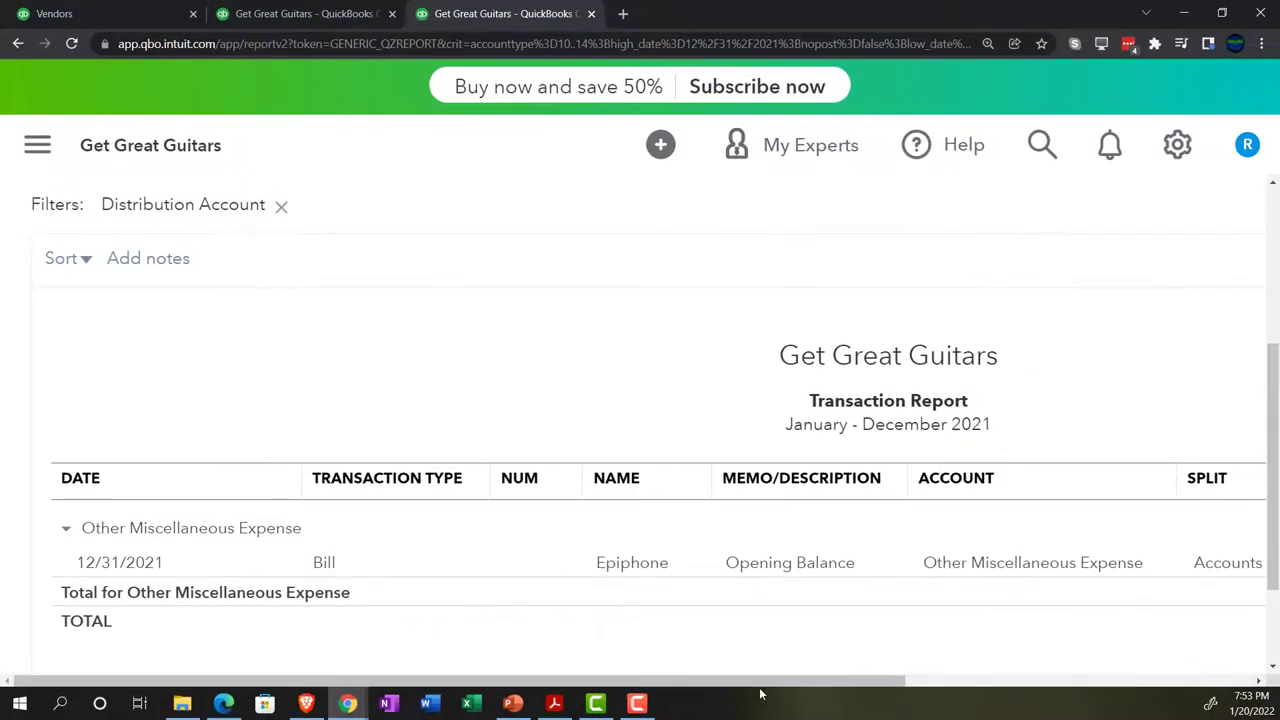
pyautogui.moveTo(766, 681); pyautogui.dragTo(704, 703)
pyautogui.scroll(3, 280, 563)
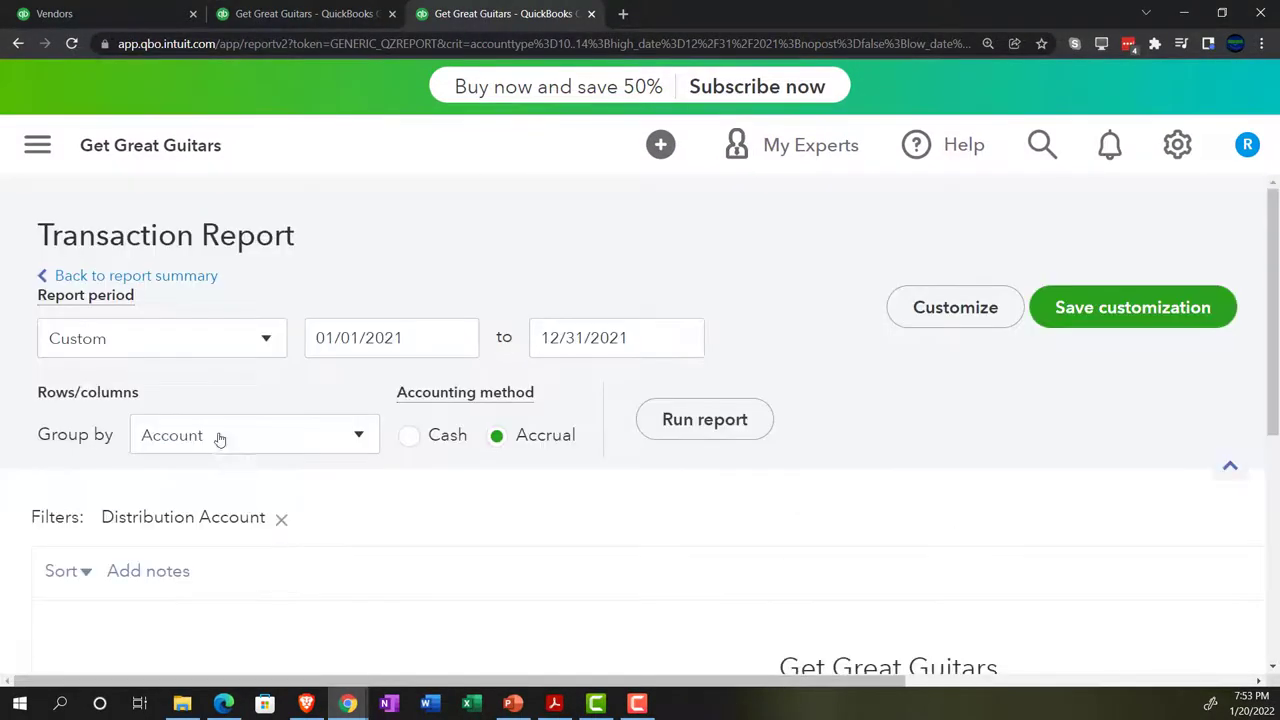
pyautogui.click(176, 277)
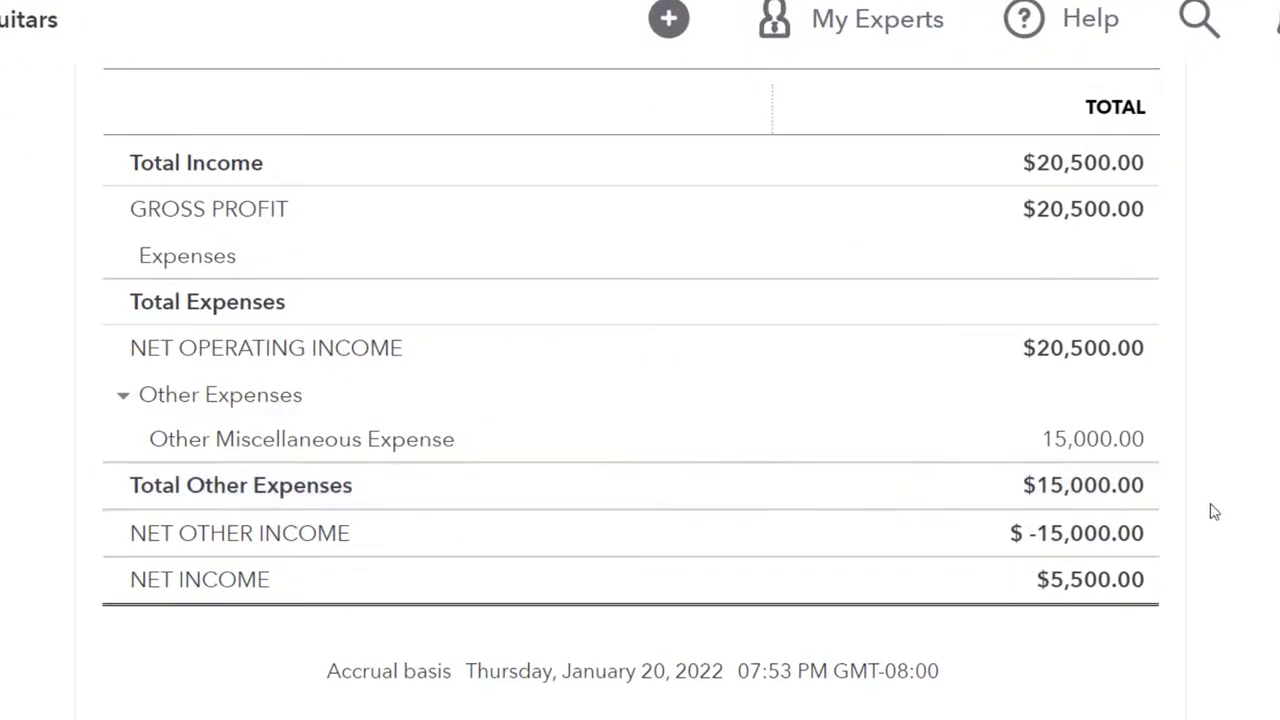
pyautogui.scroll(2, 1214, 512)
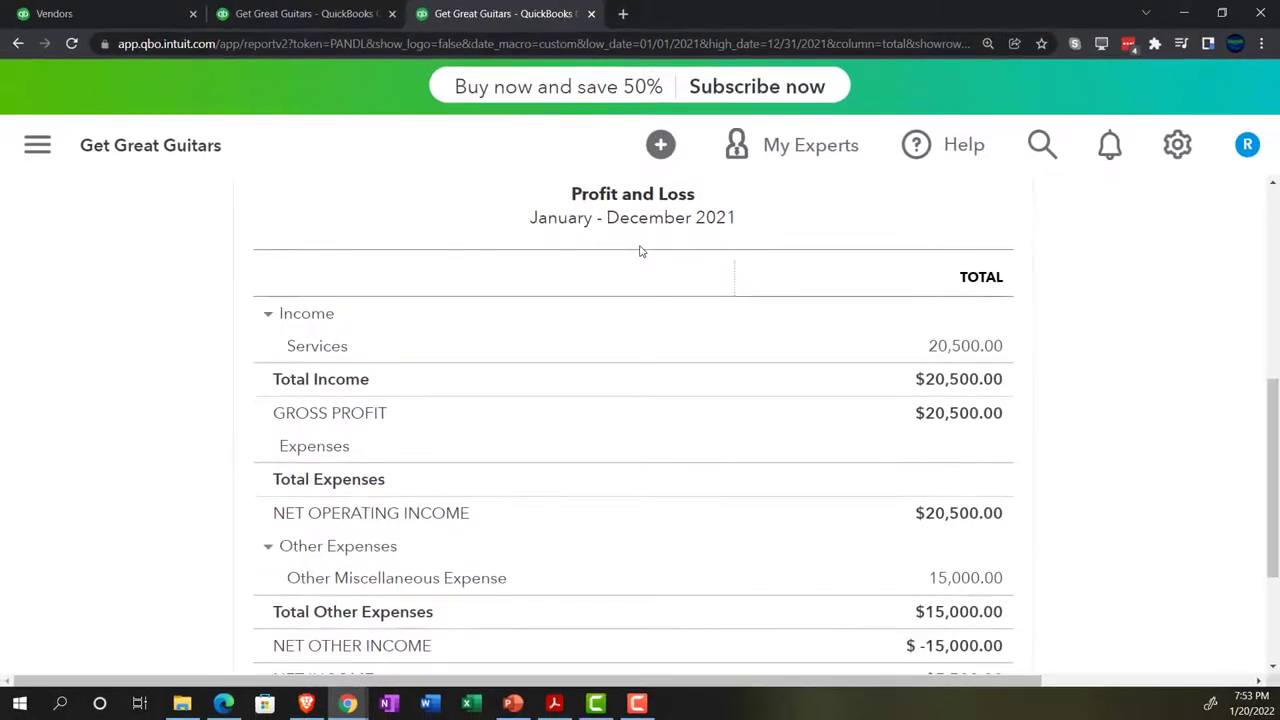
# Rerun the Profit and Loss for 01/01/2022 through 12/31/2022, which shows no data
pyautogui.scroll(3, 637, 449)
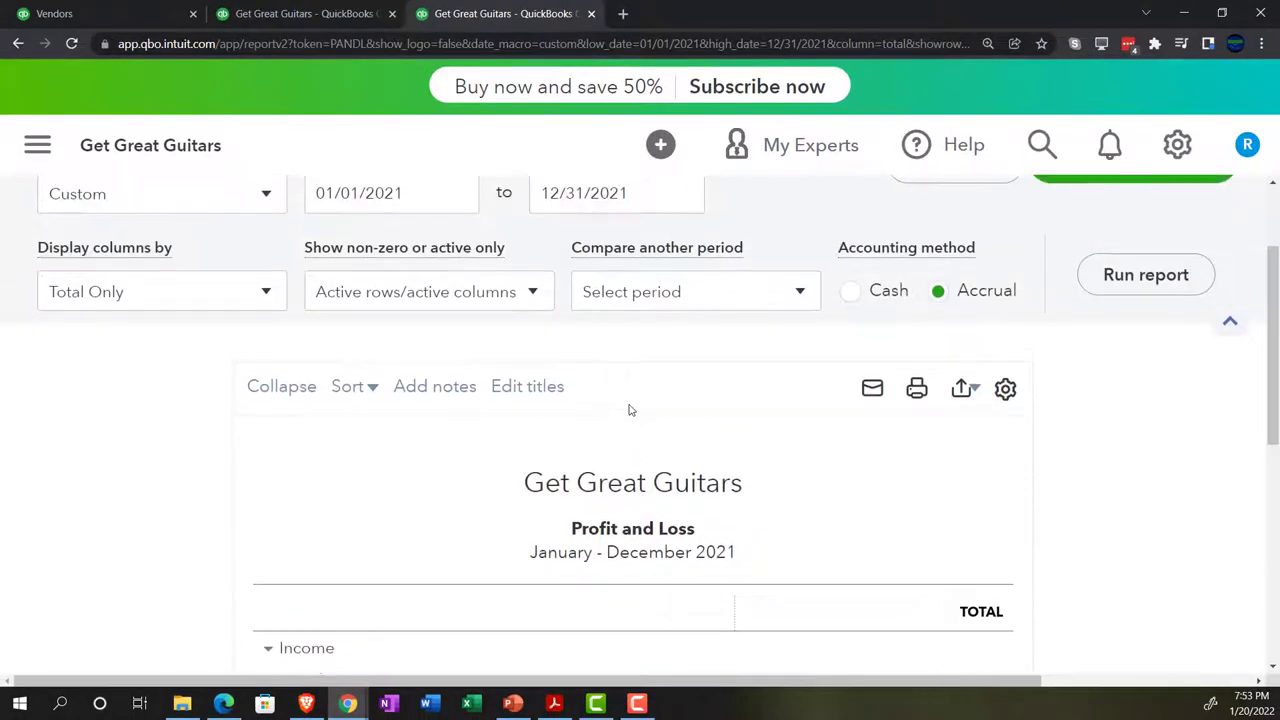
pyautogui.scroll(2, 630, 410)
pyautogui.moveTo(449, 343); pyautogui.dragTo(360, 346)
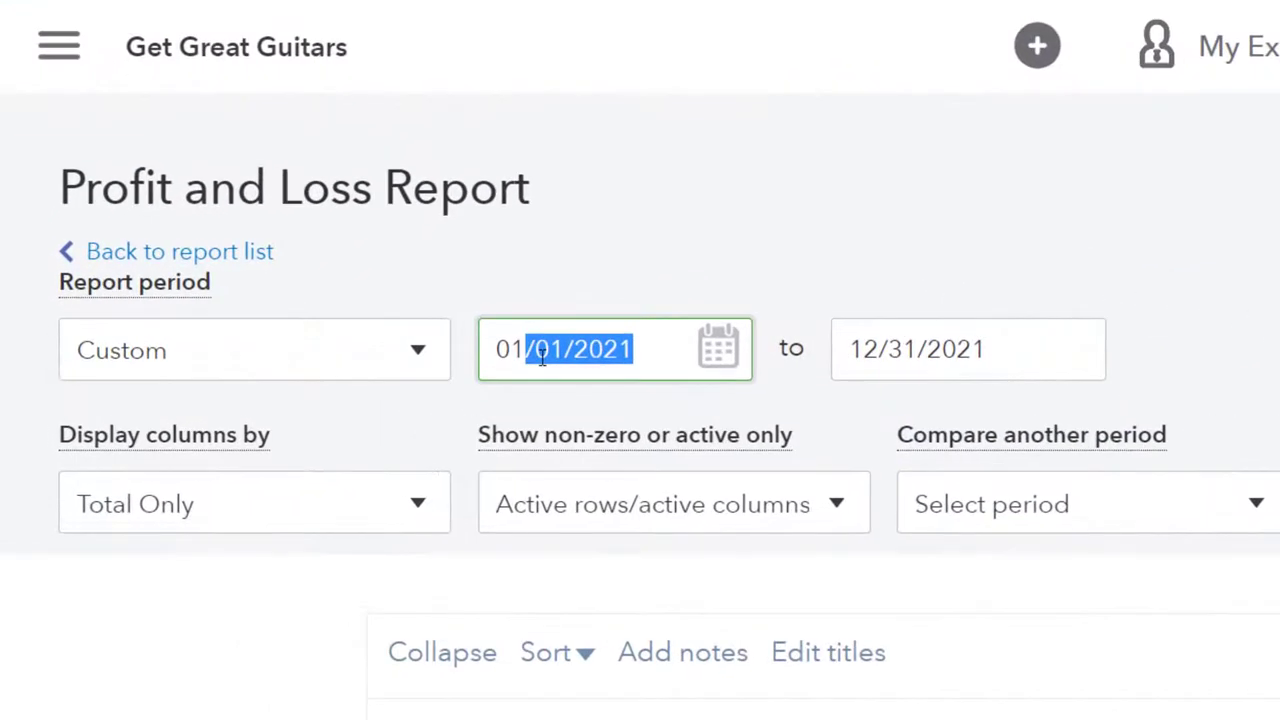
pyautogui.tripleClick(541, 357)
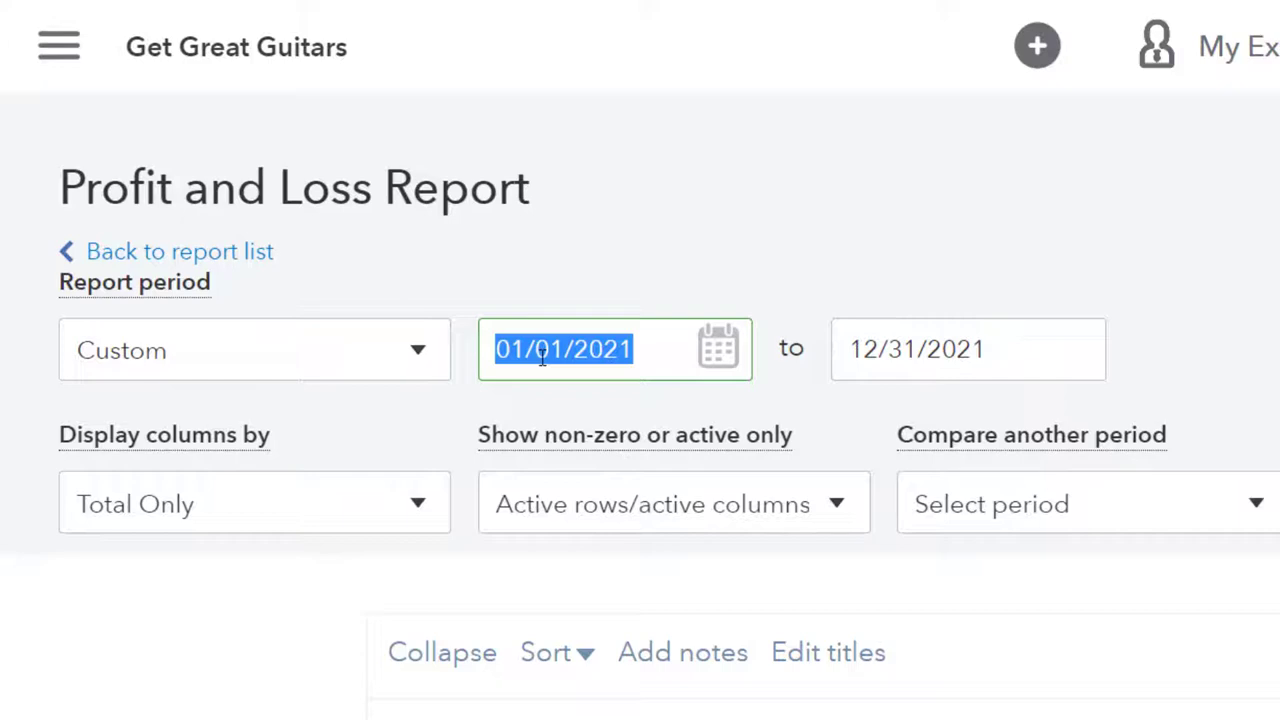
pyautogui.click(617, 360)
pyautogui.tripleClick(651, 360)
pyautogui.write('01/01/20')
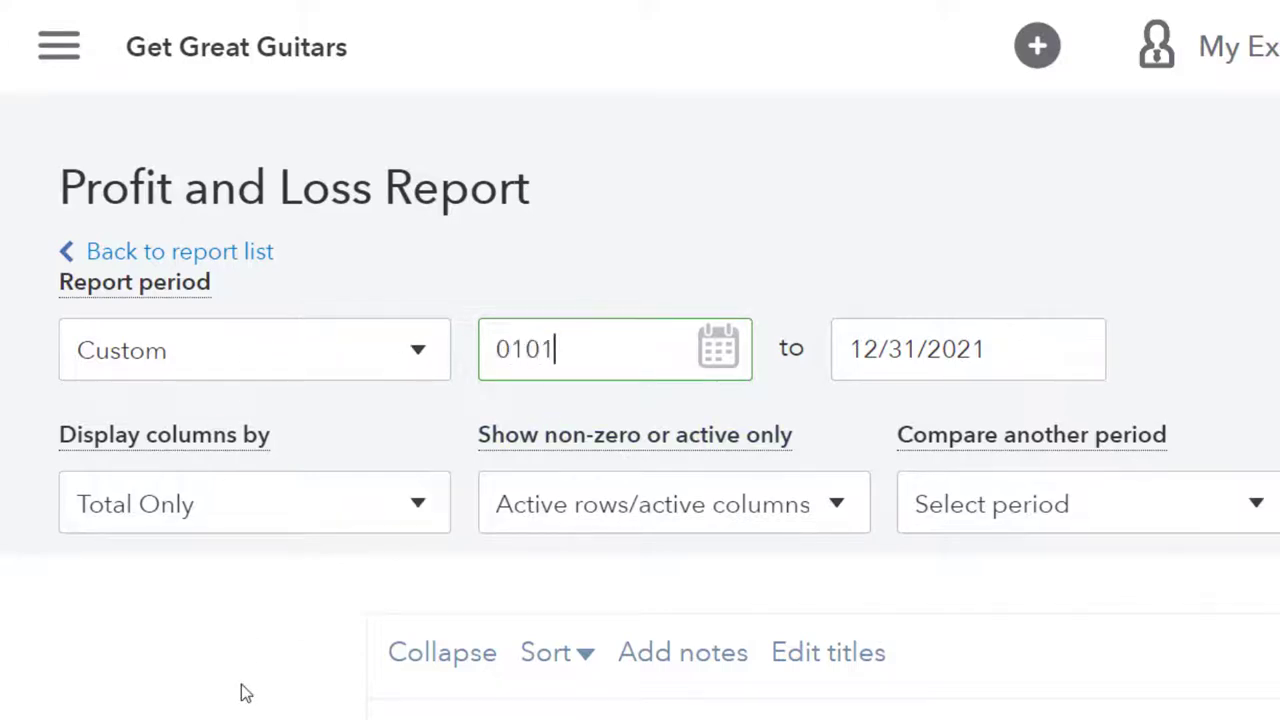
pyautogui.write('2')
pyautogui.press('Tab')
pyautogui.write('123121')
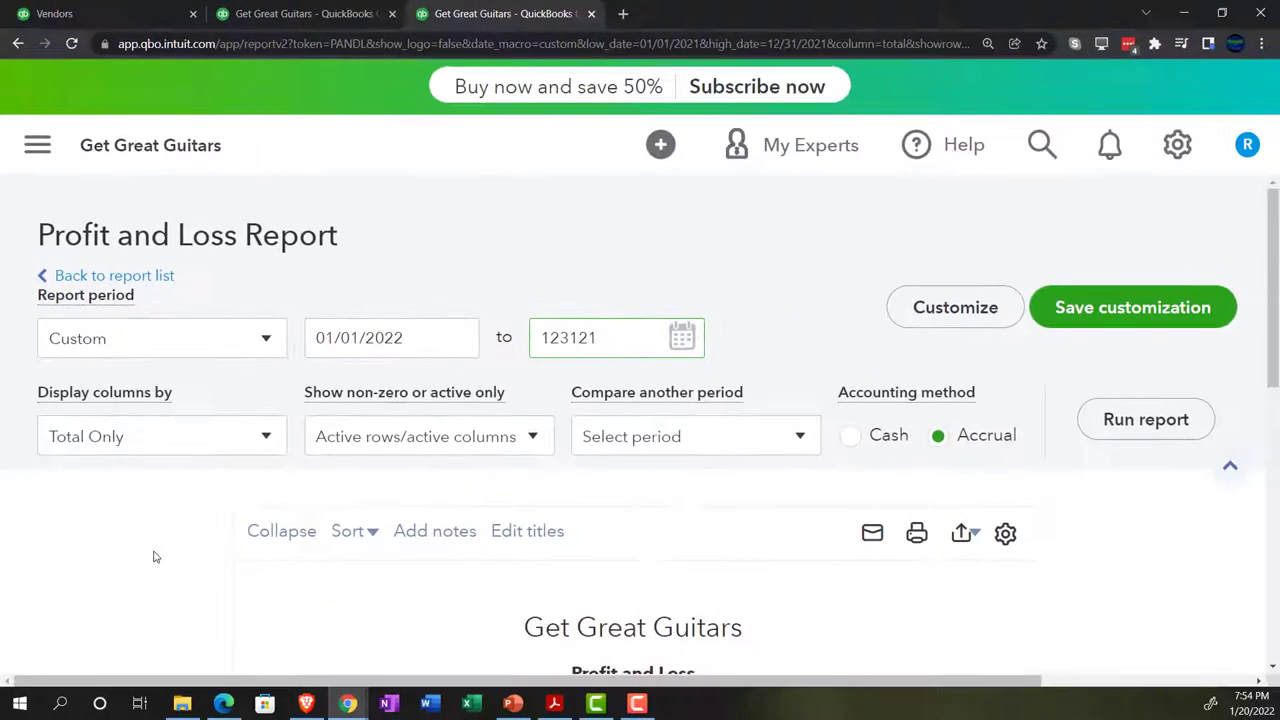
pyautogui.press('BackSpace')
pyautogui.write('2')
pyautogui.press('Tab')
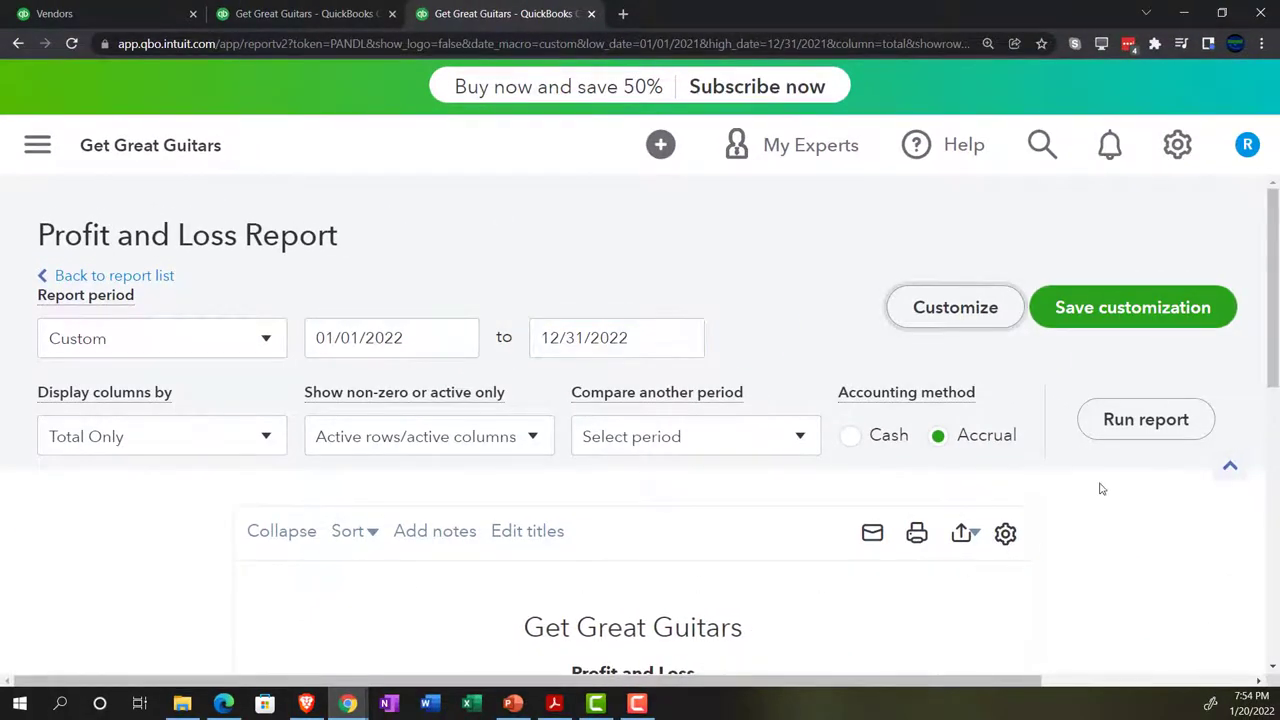
pyautogui.click(1113, 432)
pyautogui.scroll(-3, 1066, 526)
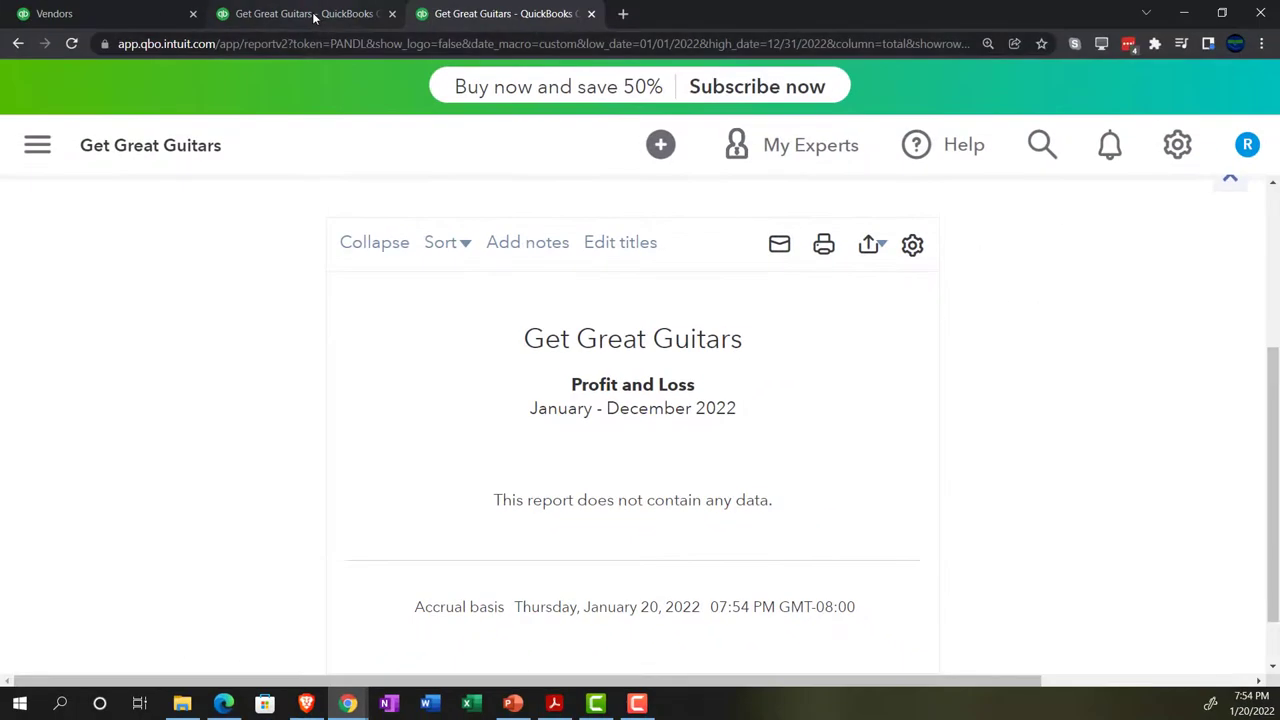
# Switch to the Balance Sheet tab and set both report dates to 01/01/2022
pyautogui.click(313, 14)
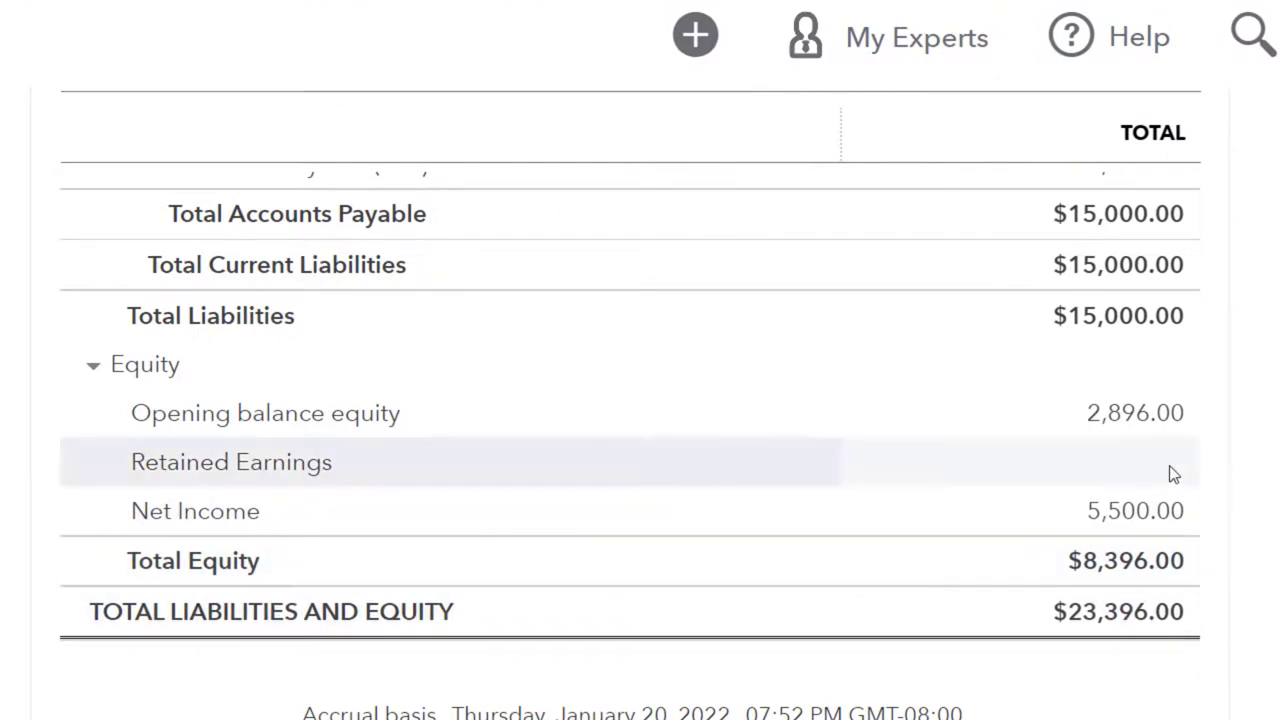
pyautogui.scroll(5, 1173, 475)
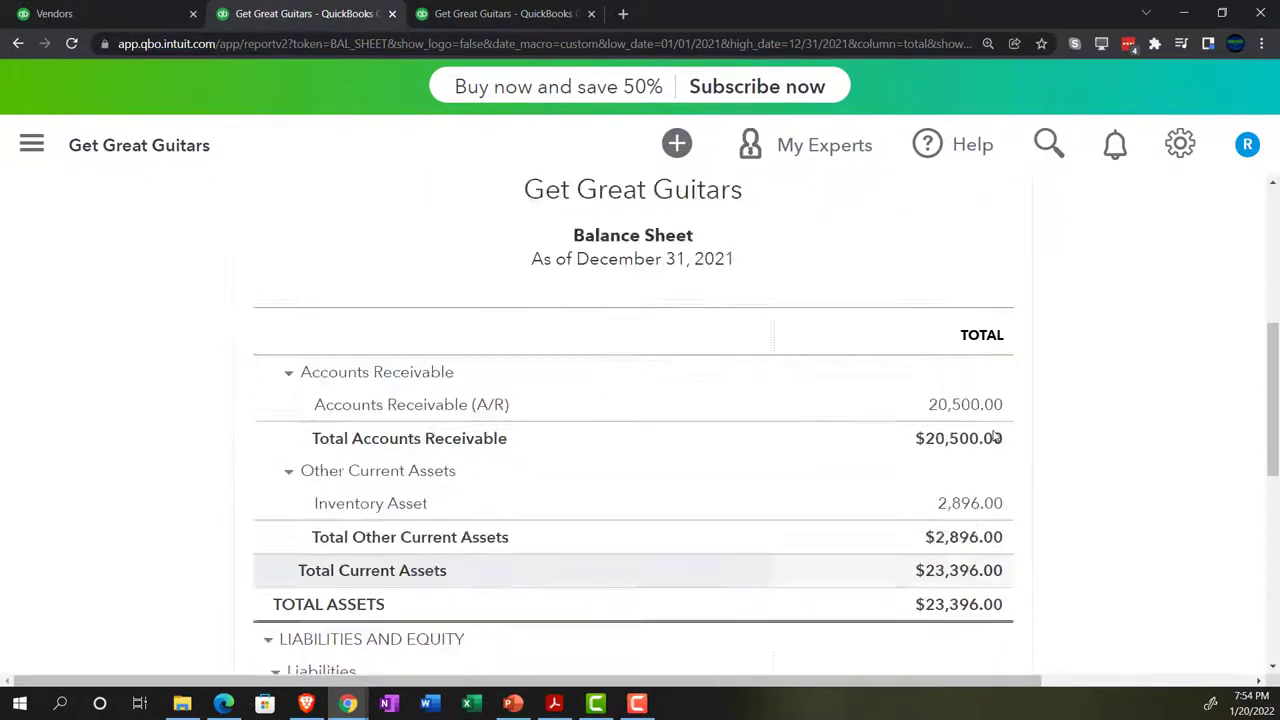
pyautogui.scroll(5, 995, 437)
pyautogui.moveTo(423, 338); pyautogui.dragTo(171, 363)
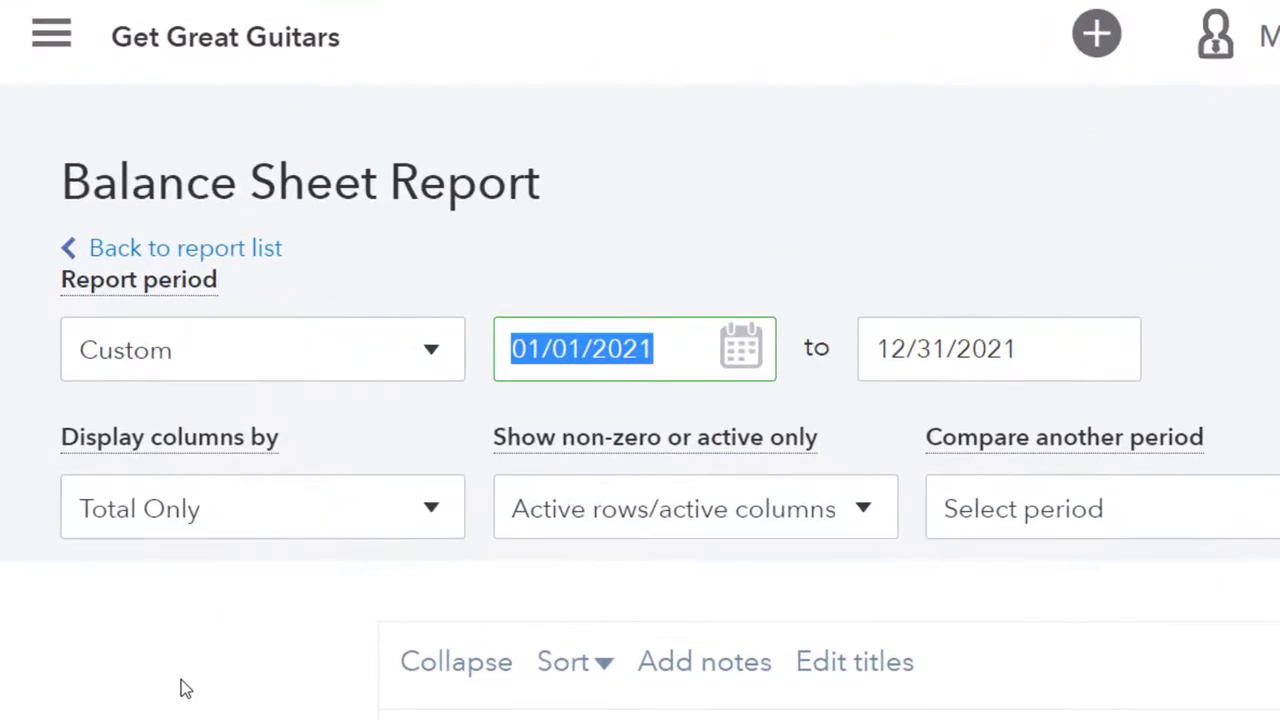
pyautogui.write('01012022')
pyautogui.press('Tab')
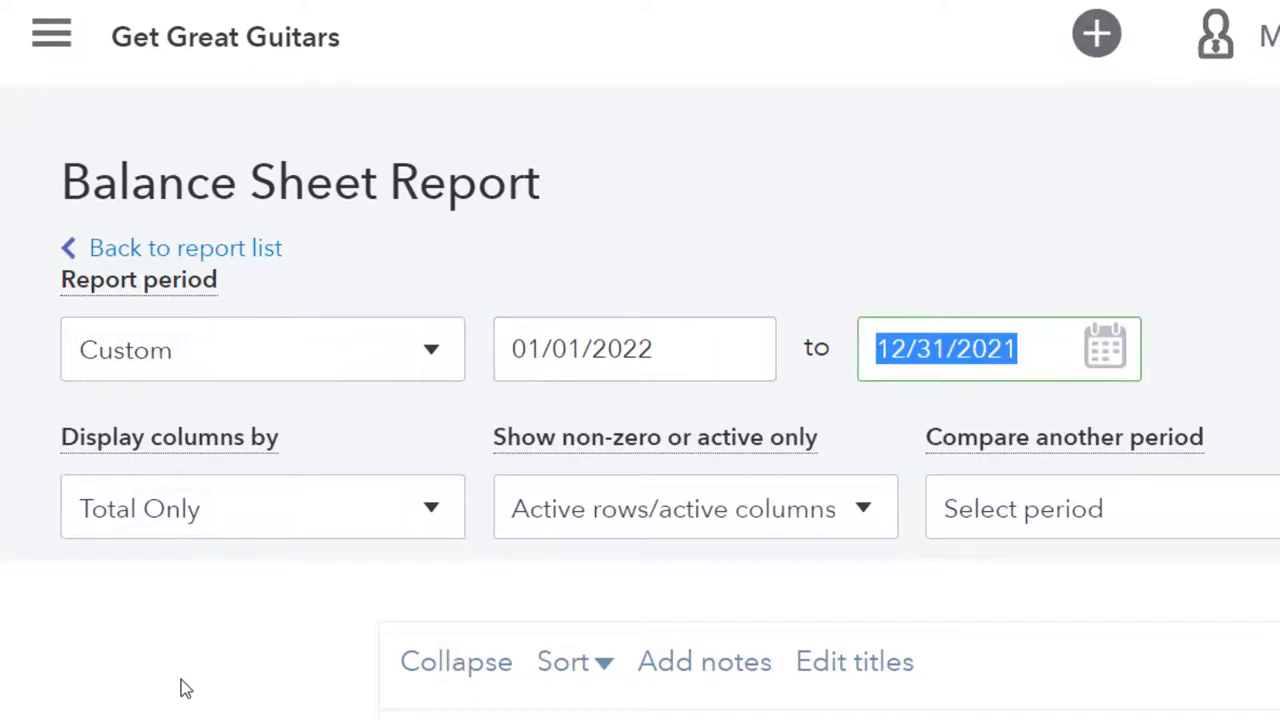
pyautogui.write('1')
pyautogui.press('BackSpace')
pyautogui.write('0101')
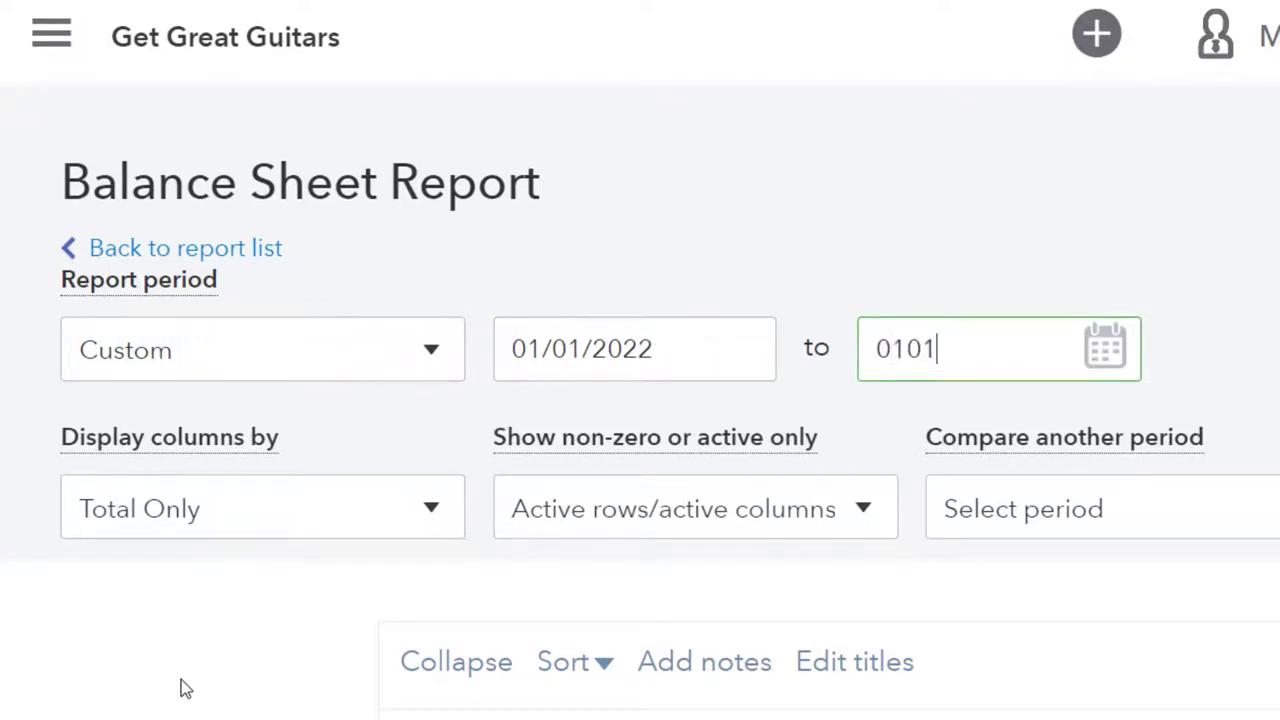
pyautogui.write('2022')
pyautogui.press('BackSpace')
pyautogui.press('BackSpace')
pyautogui.press('BackSpace')
pyautogui.write('2')
pyautogui.press('BackSpace')
pyautogui.press('BackSpace')
pyautogui.press('BackSpace')
pyautogui.press('BackSpace')
pyautogui.press('BackSpace')
pyautogui.press('BackSpace')
pyautogui.click(954, 357)
pyautogui.write('010122')
pyautogui.press('Tab')
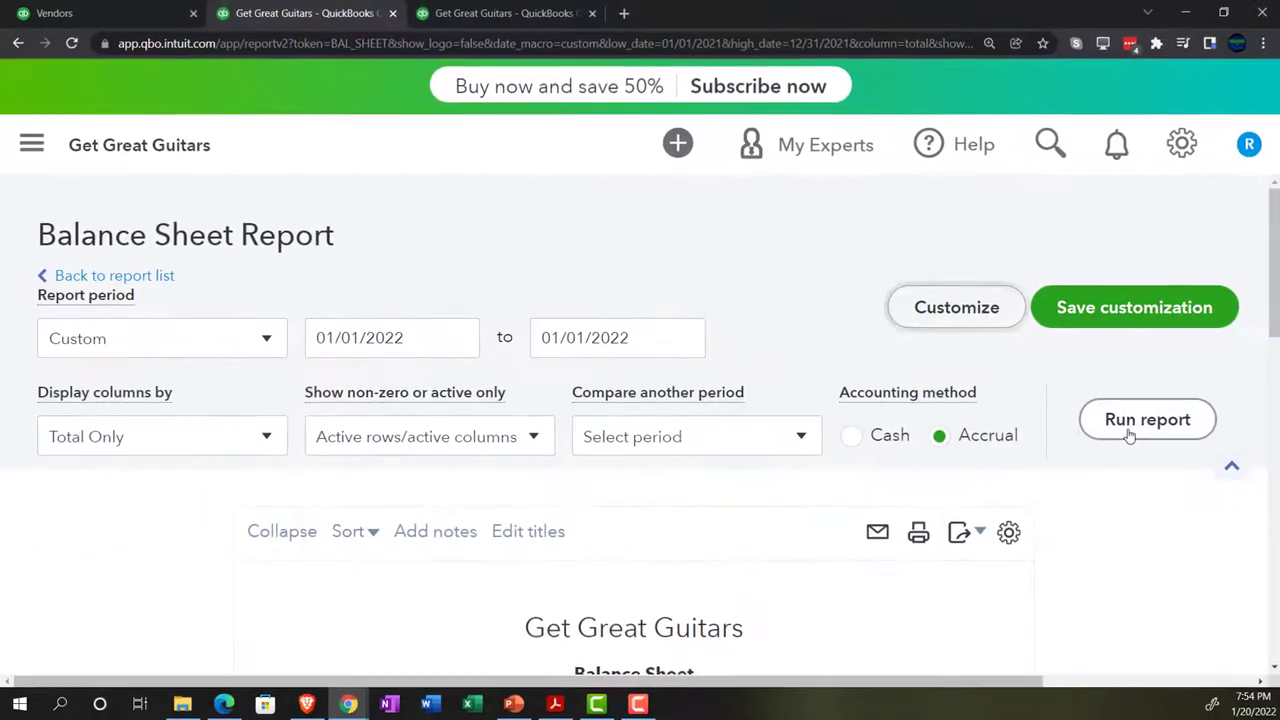
# Run the 01/01/2022 Balance Sheet and review $15,000 Accounts Payable and $5,500 Retained Earnings
pyautogui.click(1143, 417)
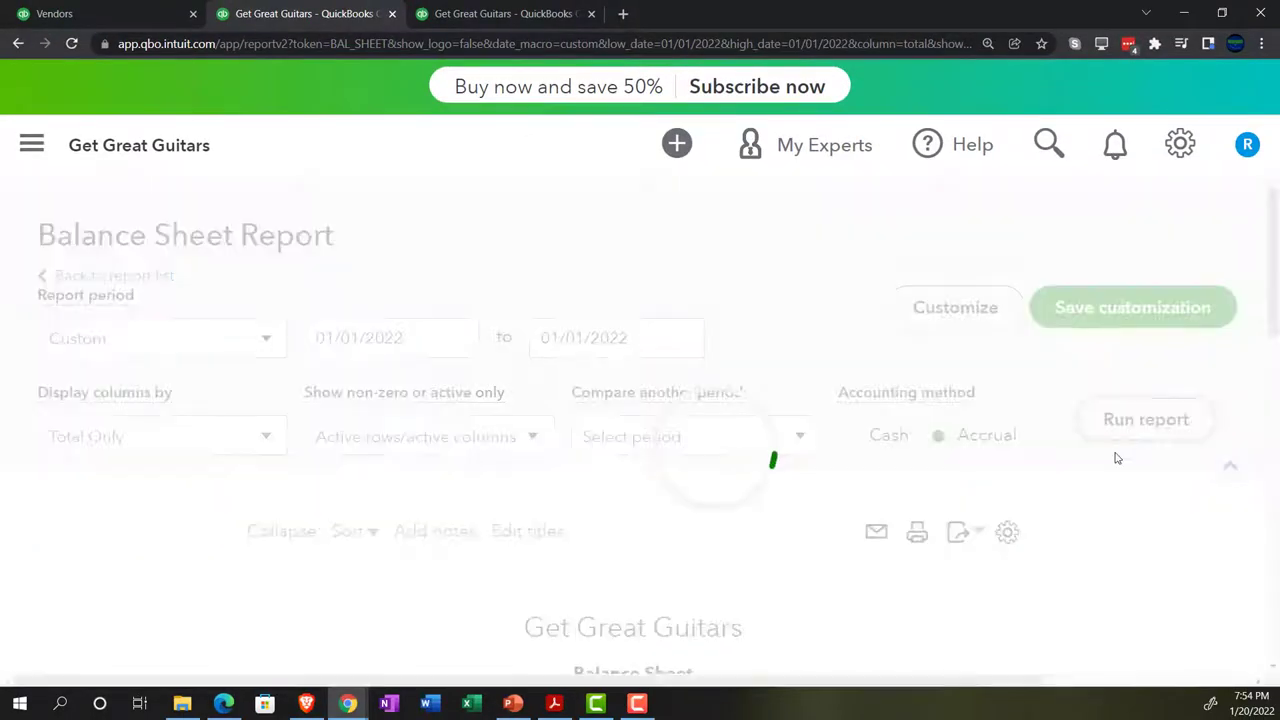
pyautogui.scroll(-3, 1068, 524)
pyautogui.scroll(-5, 1068, 524)
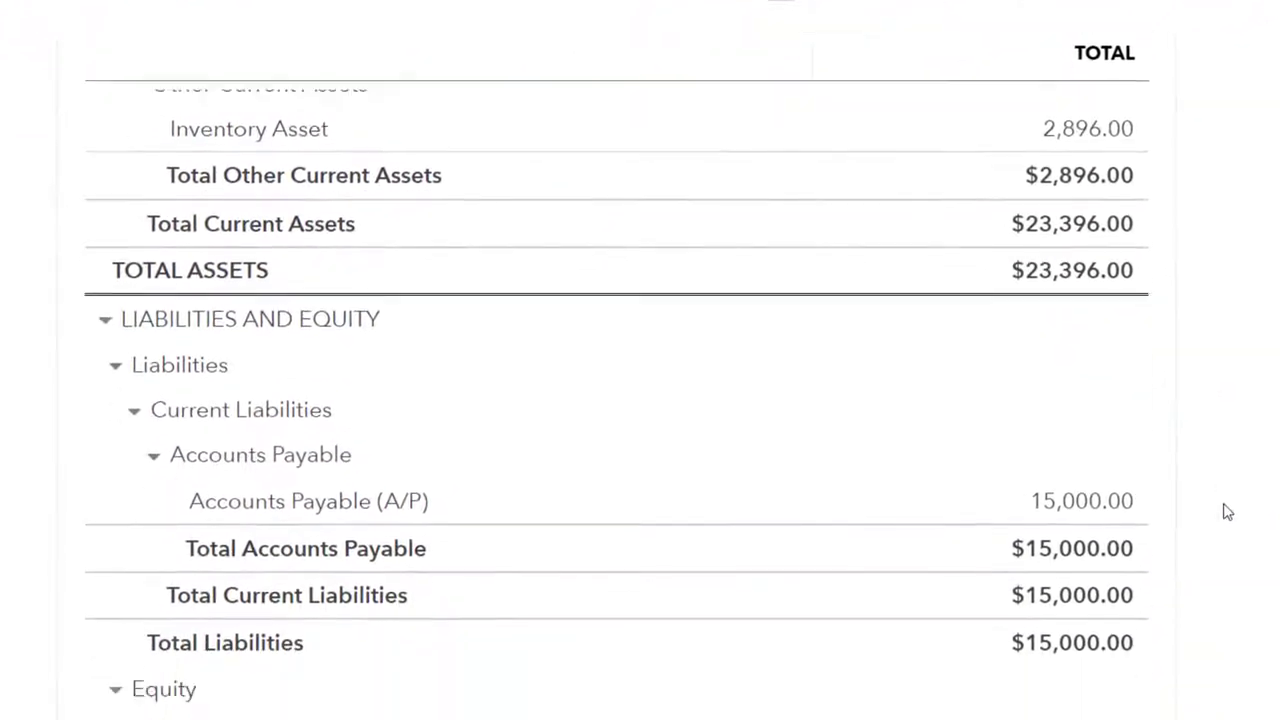
pyautogui.scroll(-3, 1228, 512)
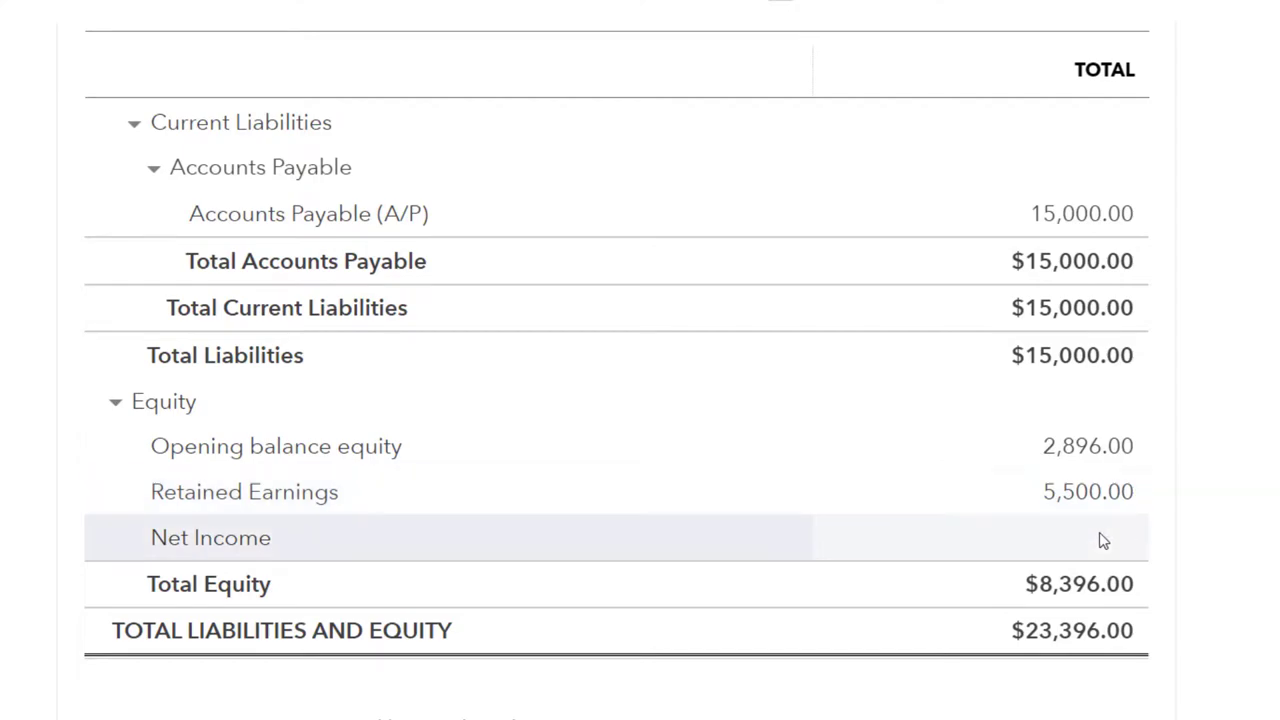
pyautogui.scroll(2, 1103, 540)
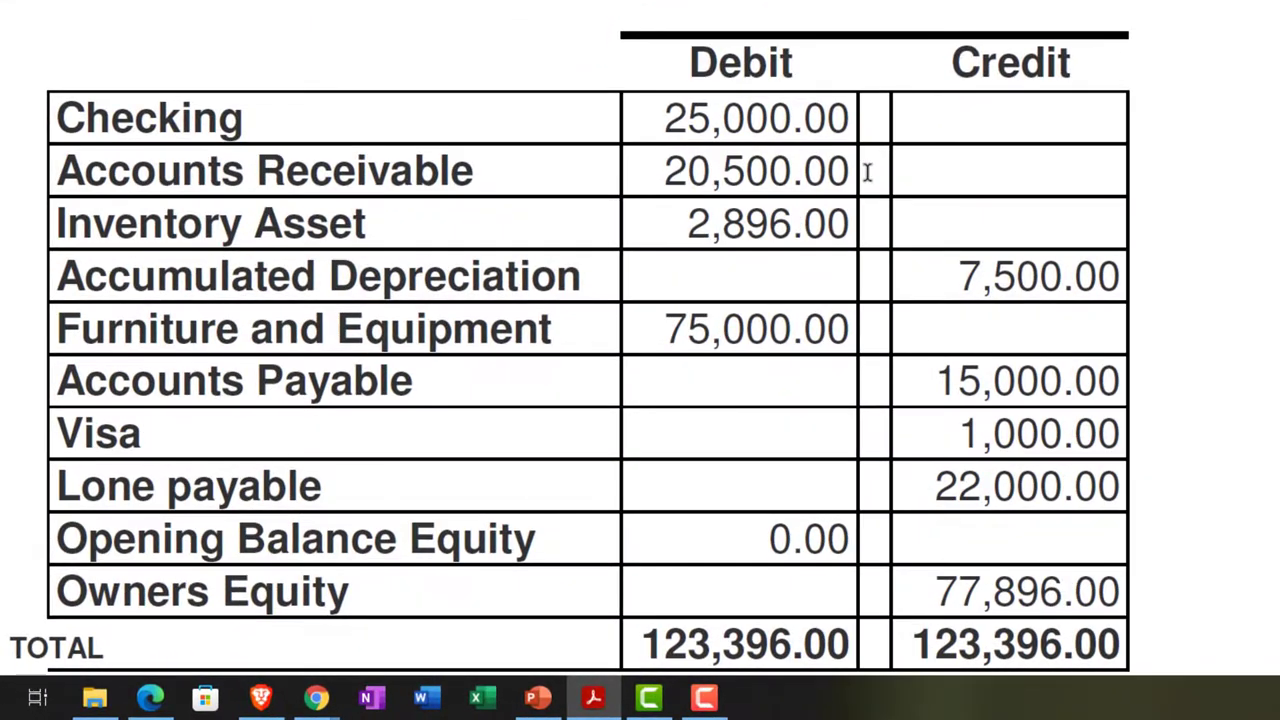
# Scroll through the trial balance PDF, then bring the QuickBooks Balance Sheet window back to the front
pyautogui.scroll(-1, 868, 172)
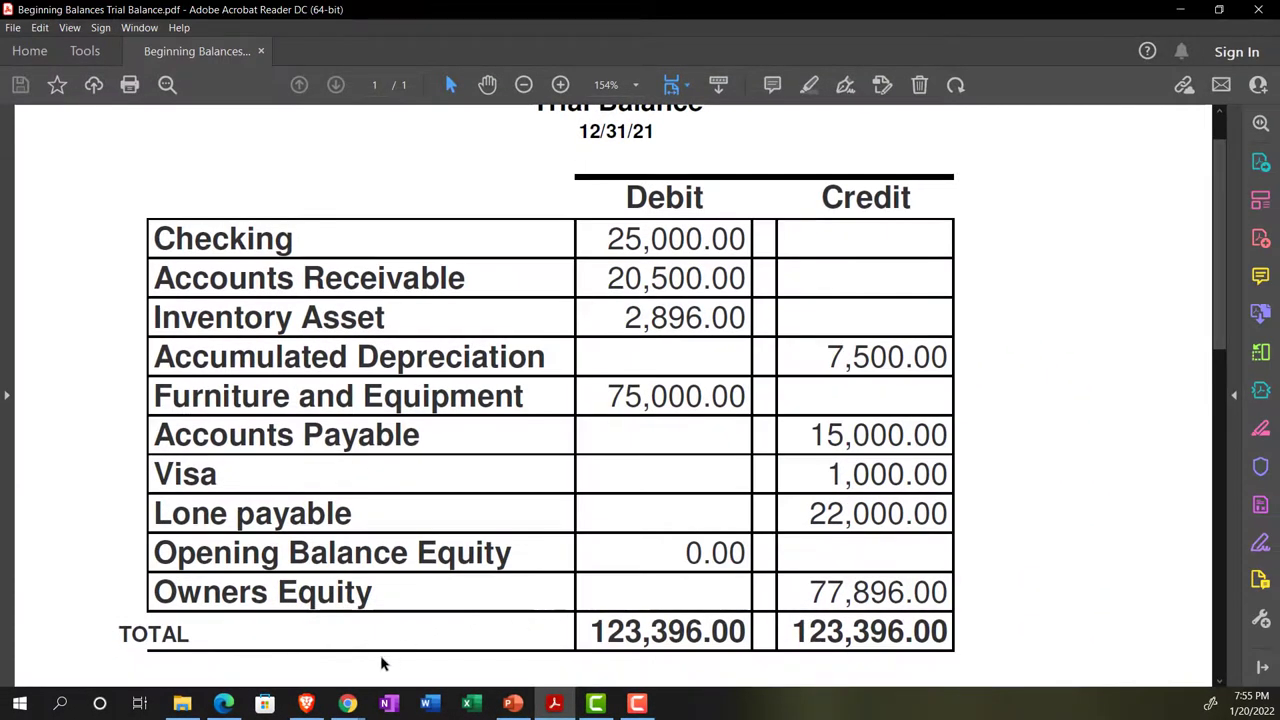
pyautogui.moveTo(347, 703)
pyautogui.click(440, 628)
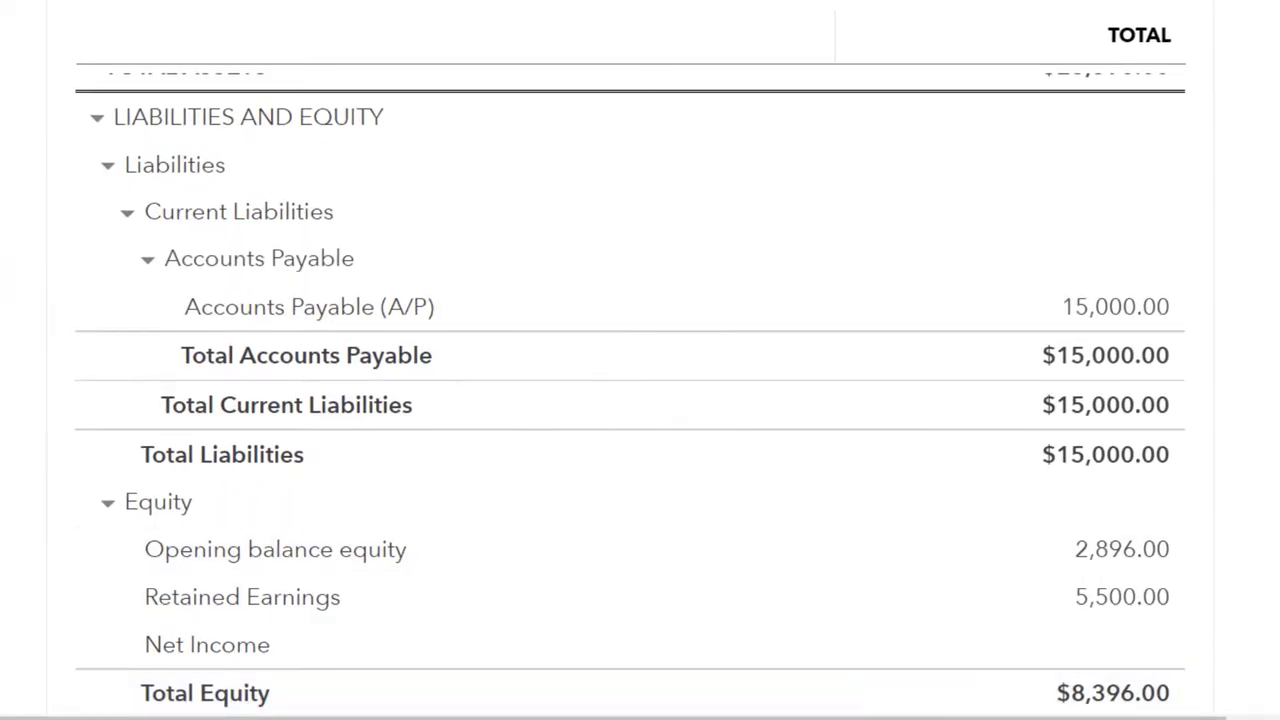